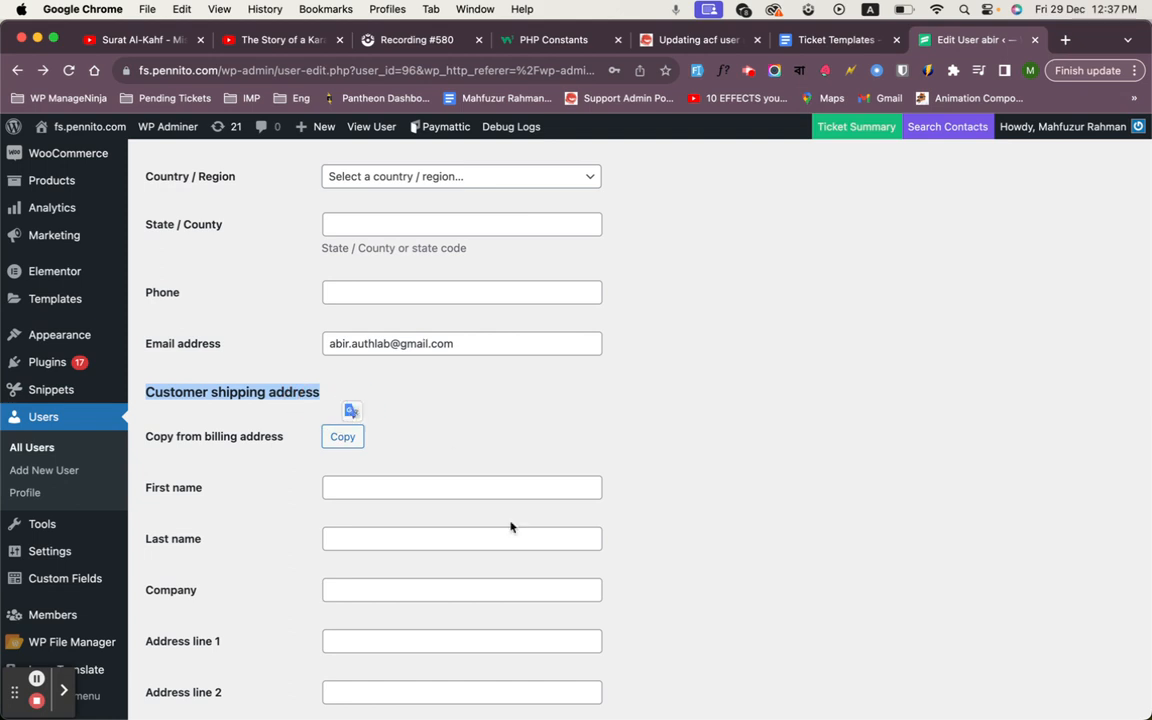
# - Review the Customer billing address and Customer shipping address fields on the user's profile page
pyautogui.scroll(15, 537, 443)
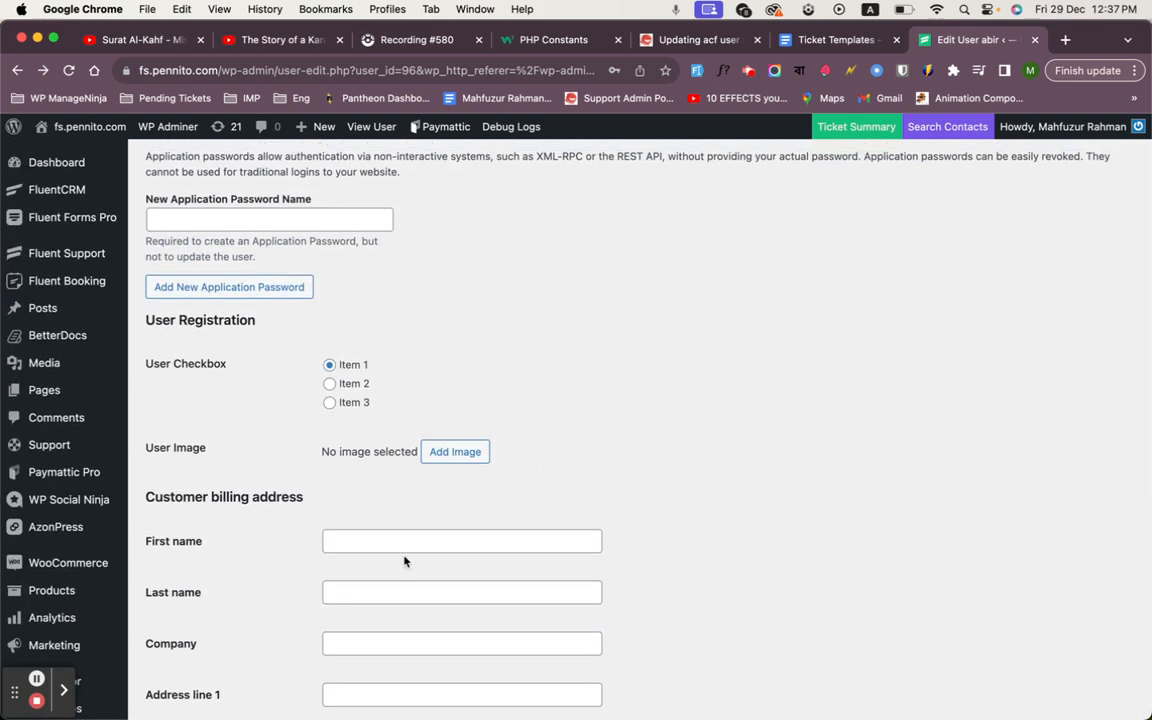
pyautogui.scroll(-8, 707, 432)
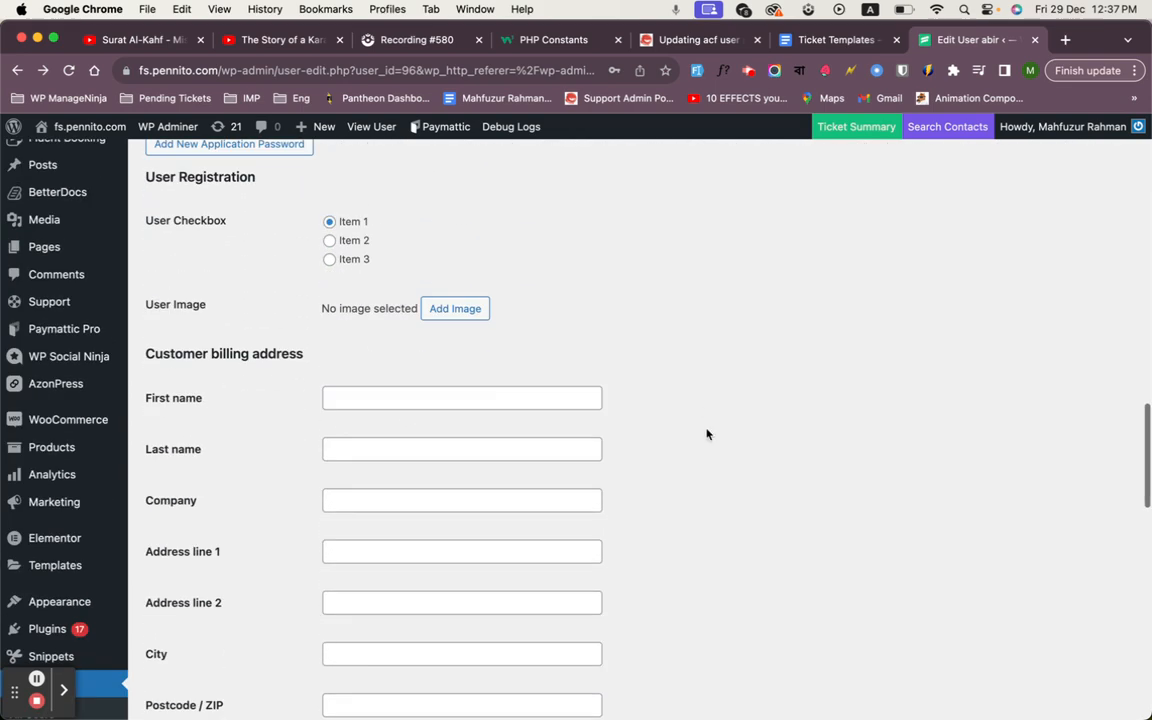
pyautogui.scroll(3, 385, 352)
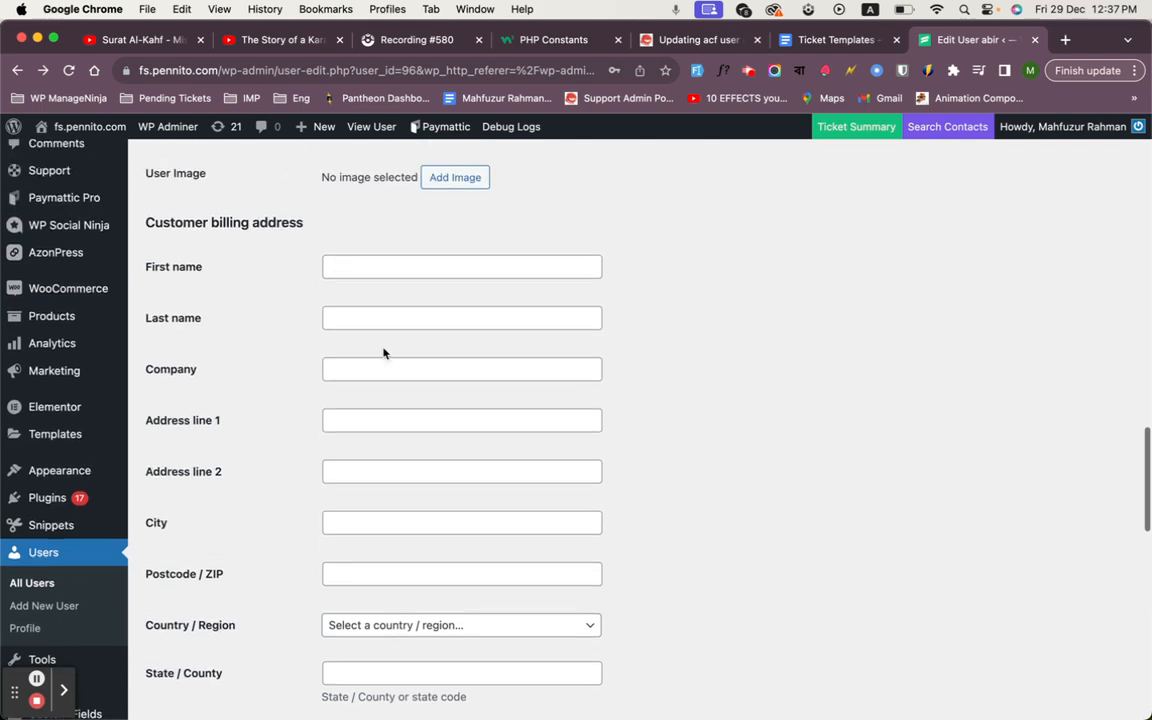
pyautogui.scroll(-10, 458, 390)
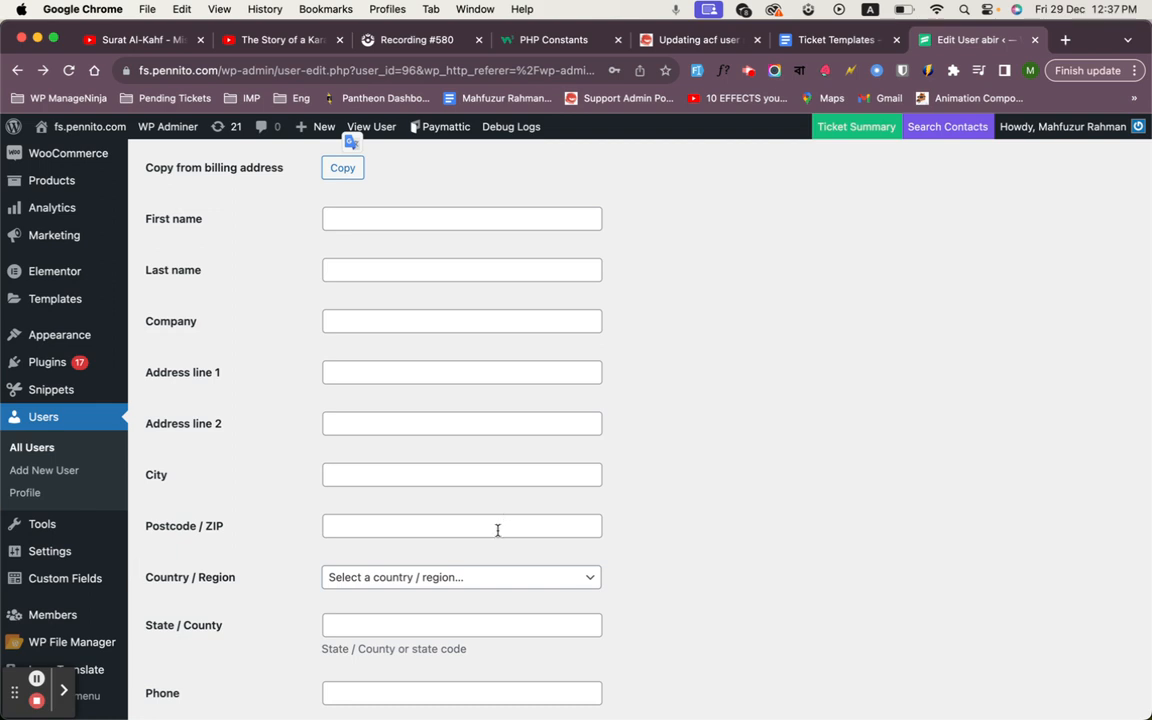
pyautogui.scroll(20, 497, 530)
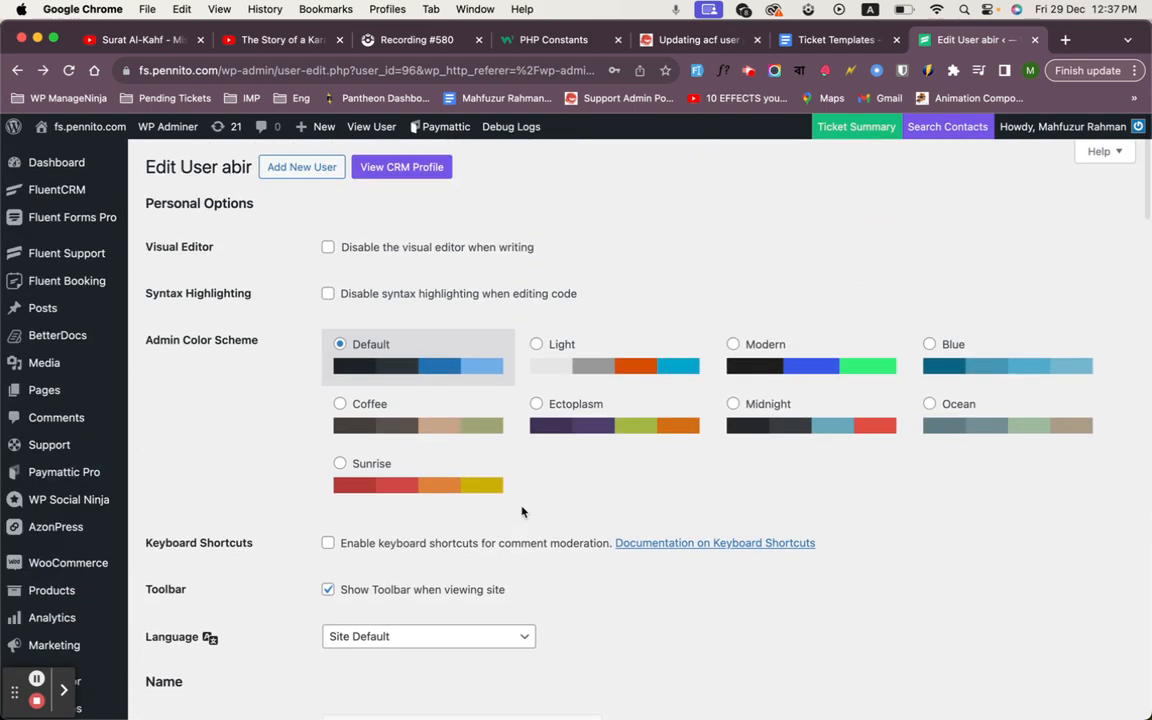
# - Open the Fluent Forms form list in a new tab and open the User Registration form for editing
pyautogui.moveTo(70, 217)
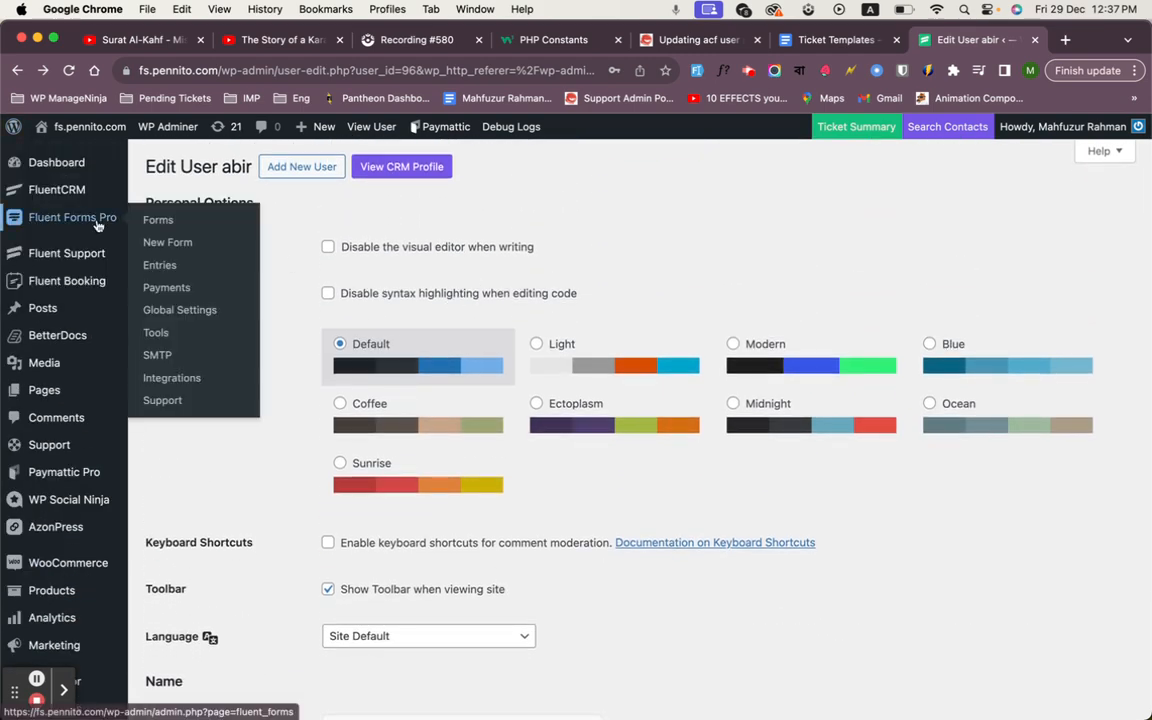
pyautogui.keyDown('super'); pyautogui.click(160, 222); pyautogui.keyUp('super')
pyautogui.click(985, 40)
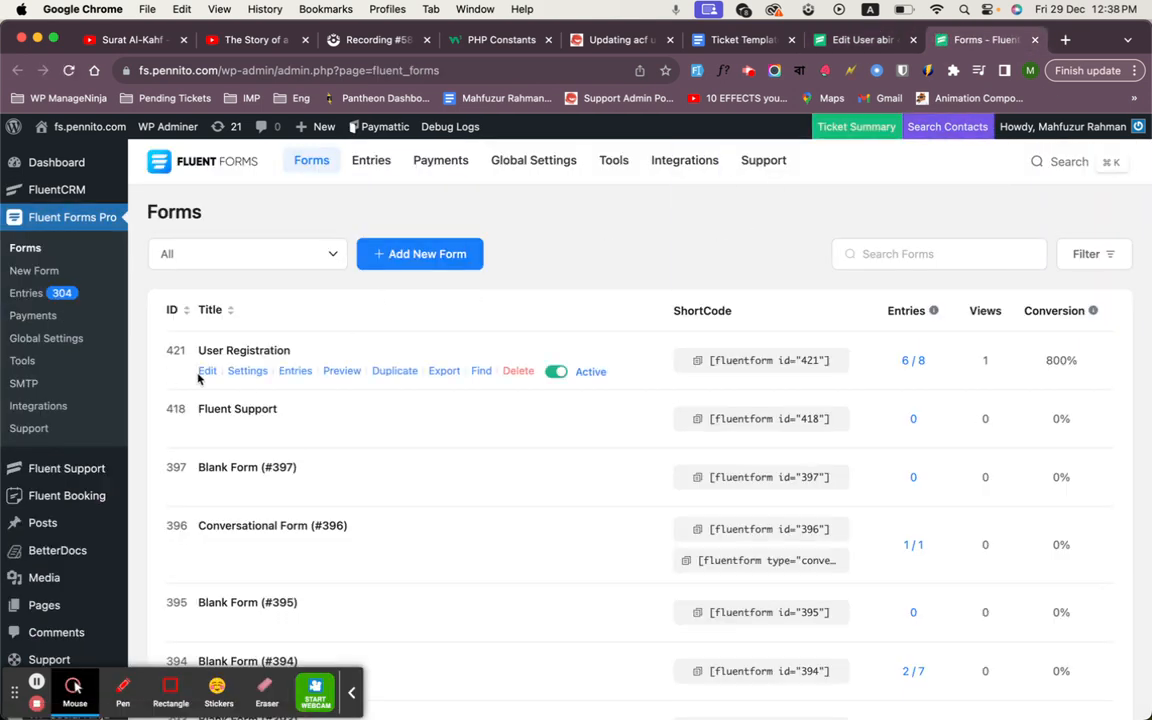
pyautogui.click(207, 370)
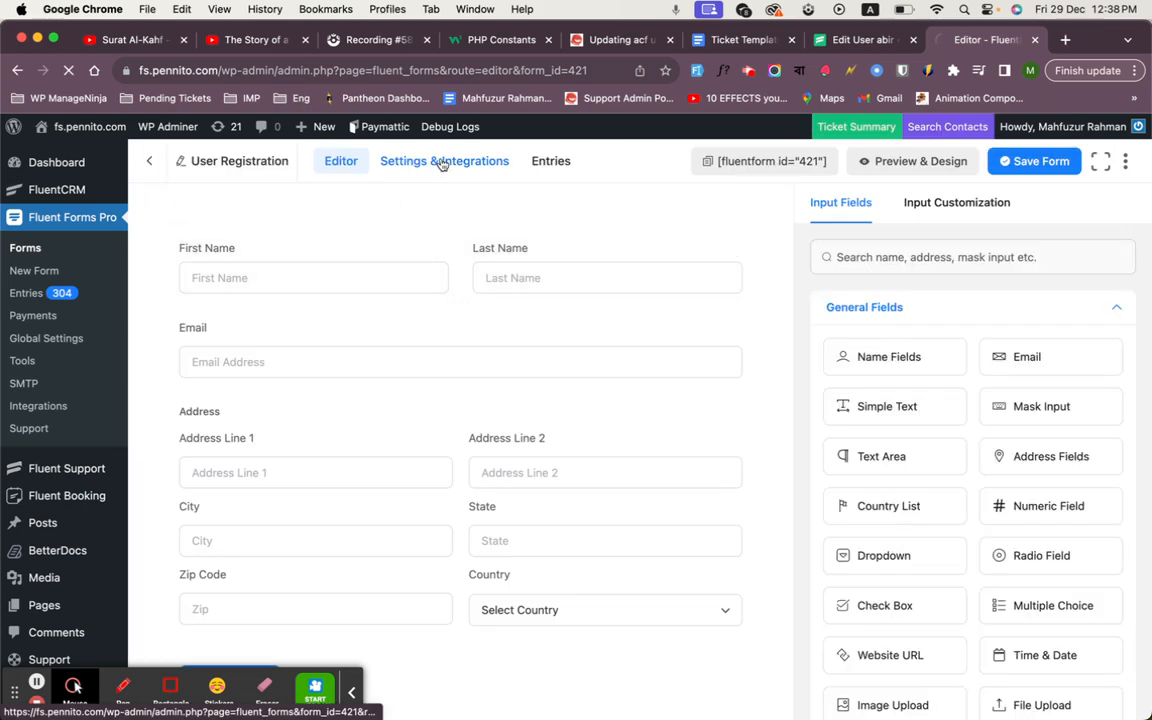
# - Look over the User Registration form's fields and show the Address field's customization options
pyautogui.click(441, 163)
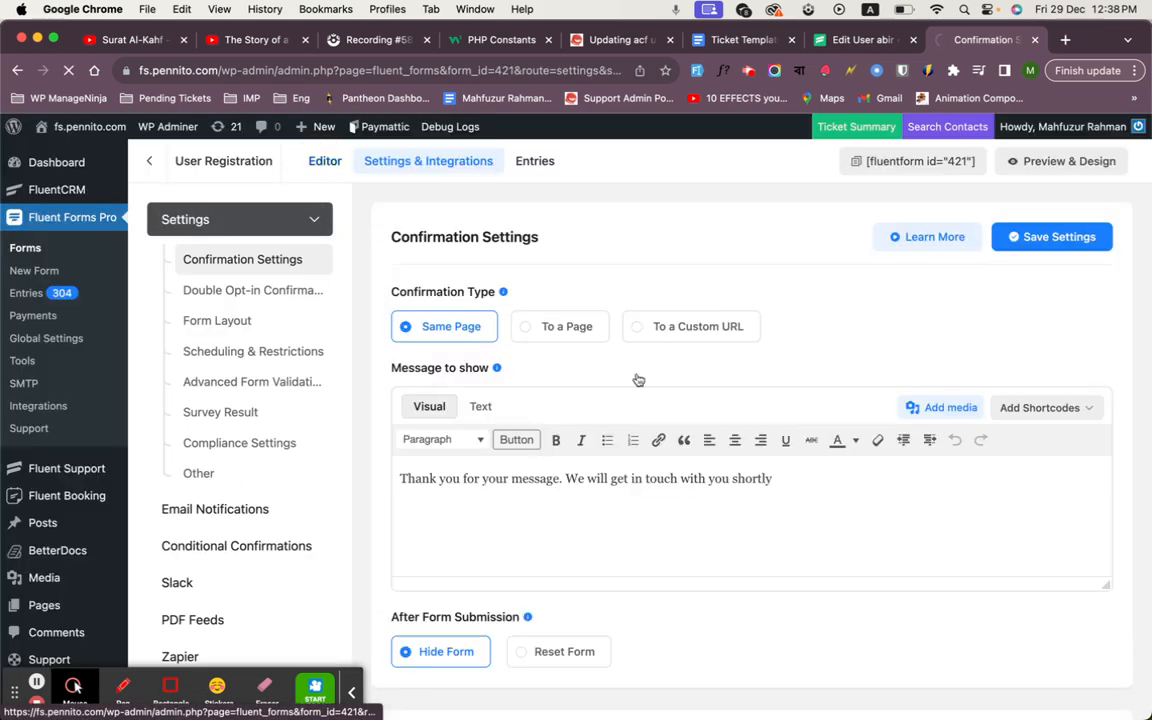
pyautogui.click(320, 163)
pyautogui.scroll(-5, 560, 573)
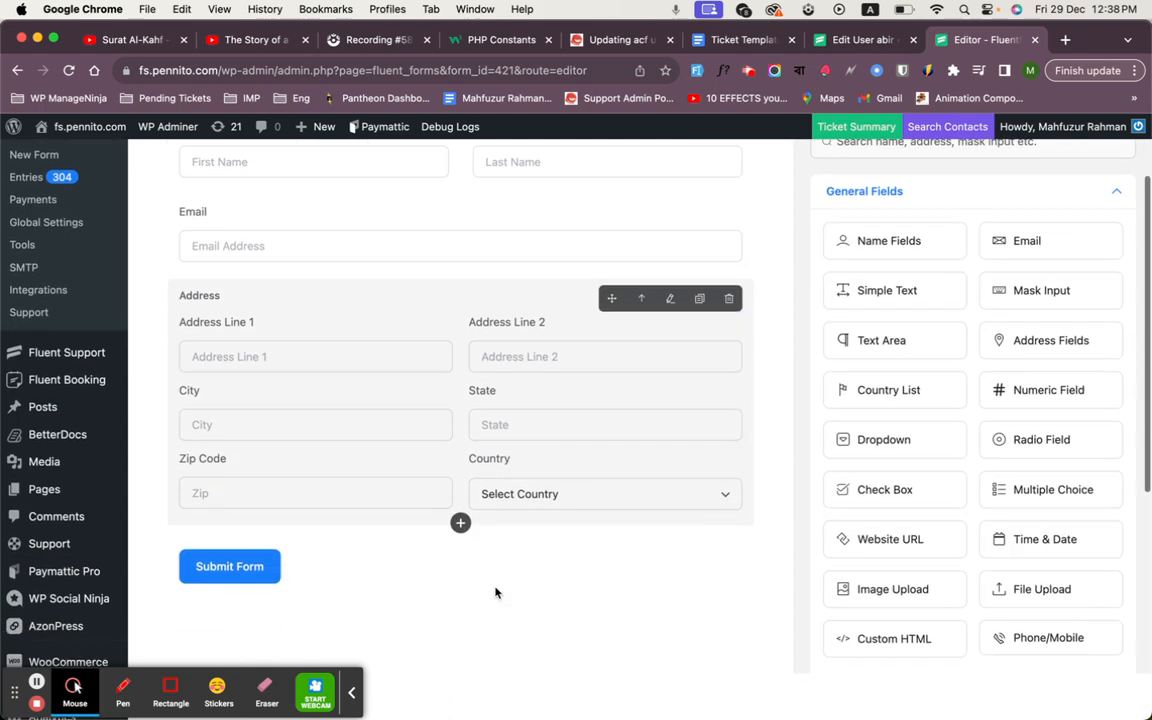
pyautogui.scroll(4, 432, 404)
pyautogui.click(284, 418)
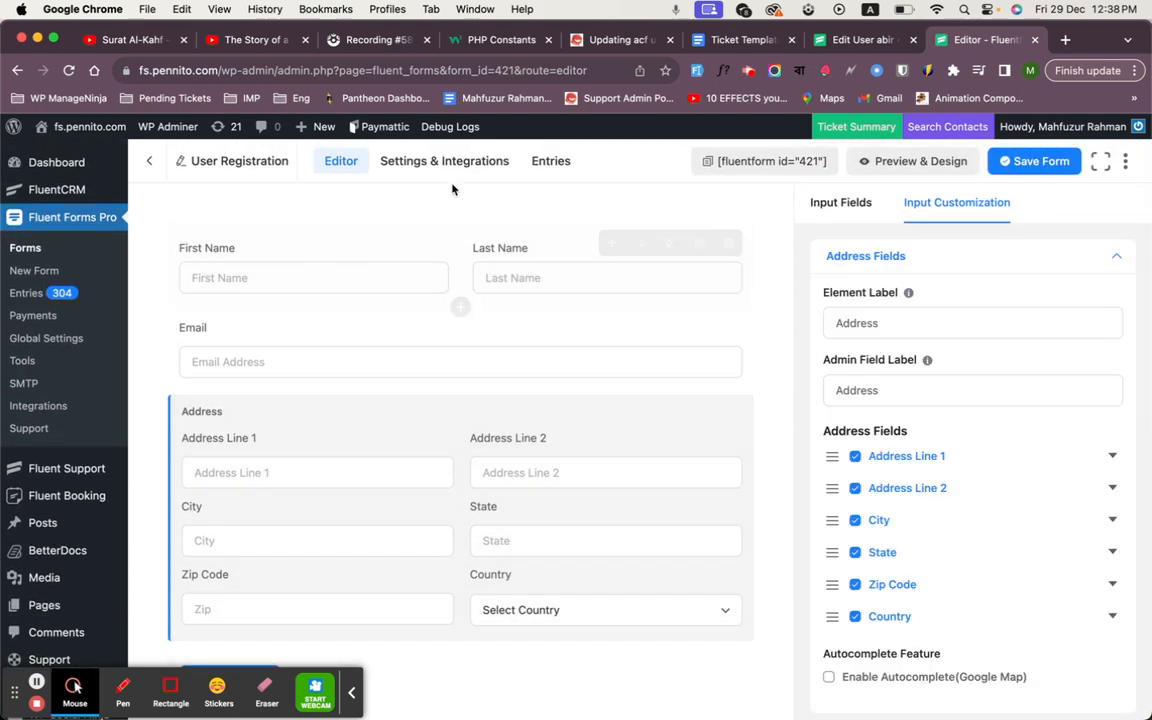
# - Open the form's Settings & Integrations, and highlight the Customer billing address heading on the user's profile page
pyautogui.click(432, 165)
pyautogui.click(858, 40)
pyautogui.scroll(-10, 686, 400)
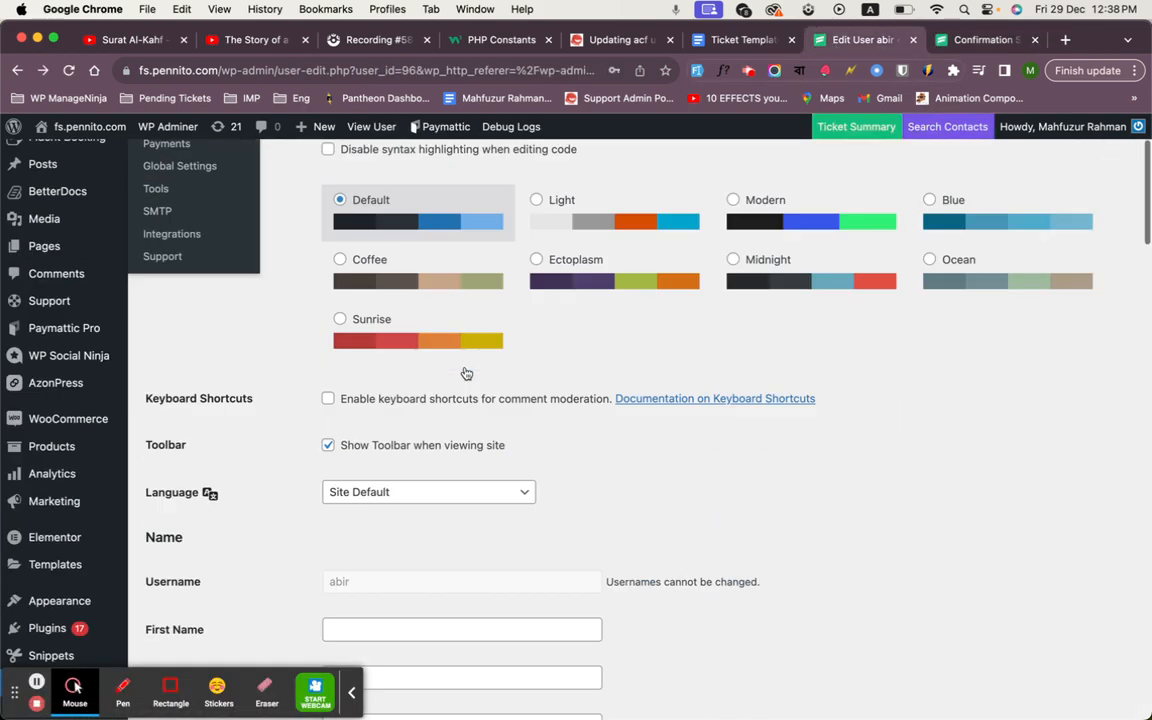
pyautogui.scroll(-15, 686, 403)
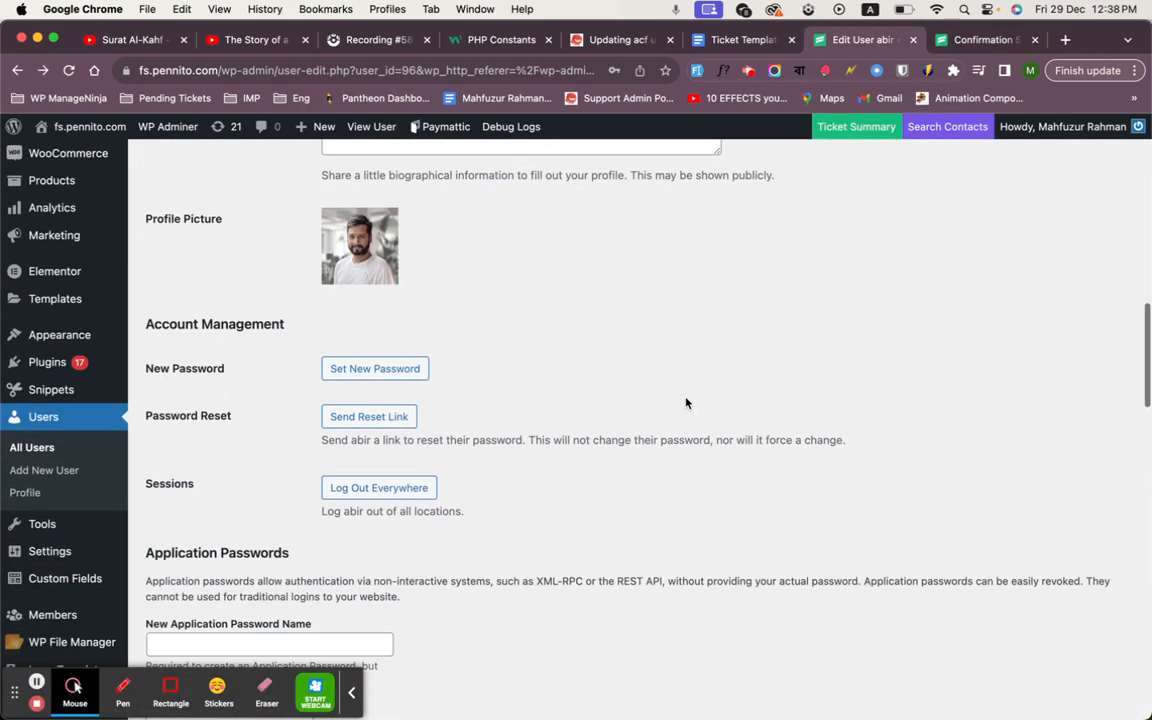
pyautogui.scroll(5, 676, 374)
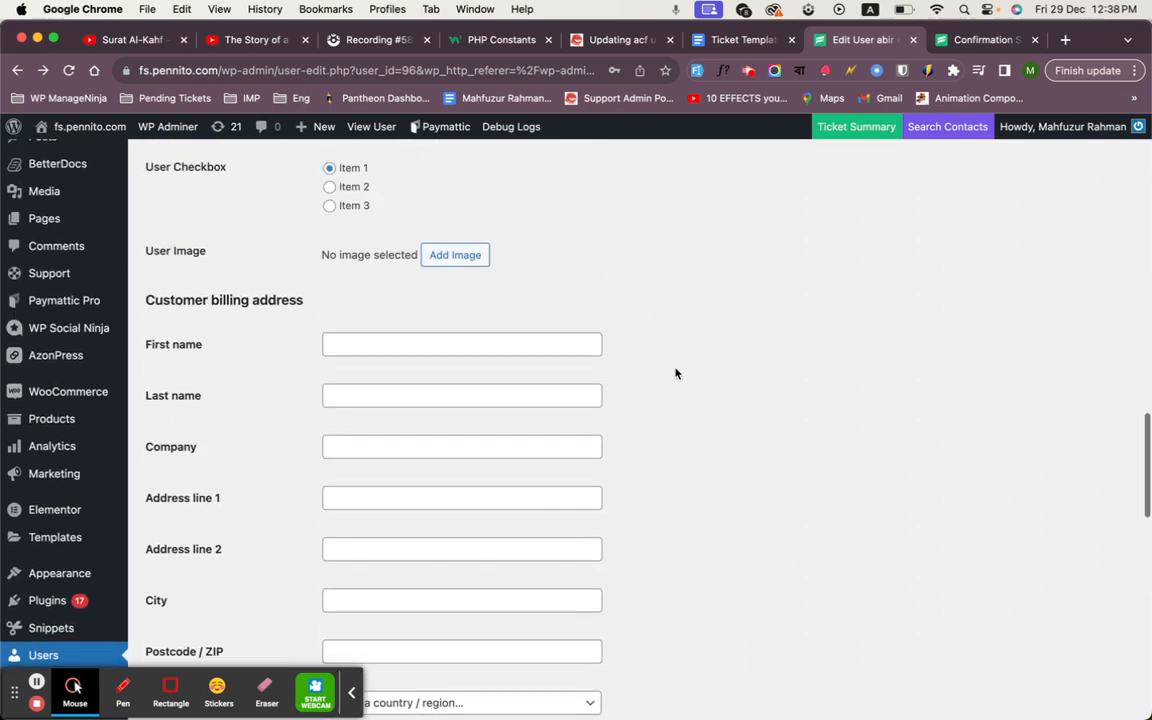
pyautogui.moveTo(148, 300); pyautogui.dragTo(345, 301)
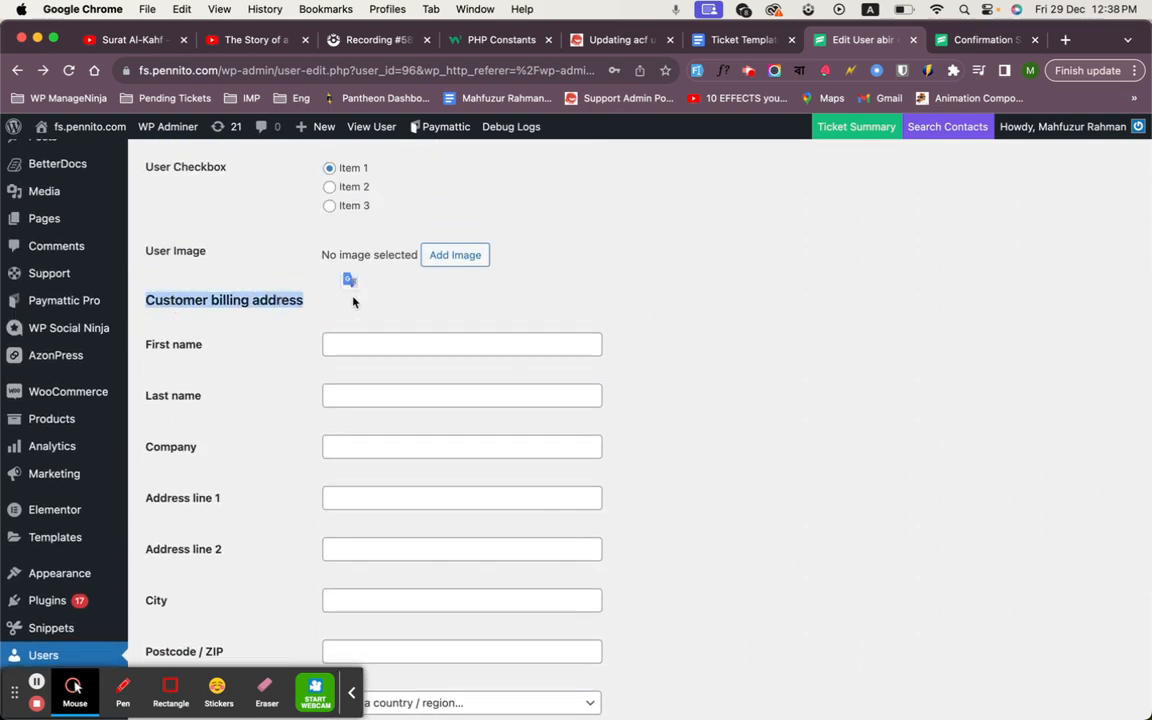
# - Open the form's User Registration integration feed for editing from its configured integrations
pyautogui.click(985, 42)
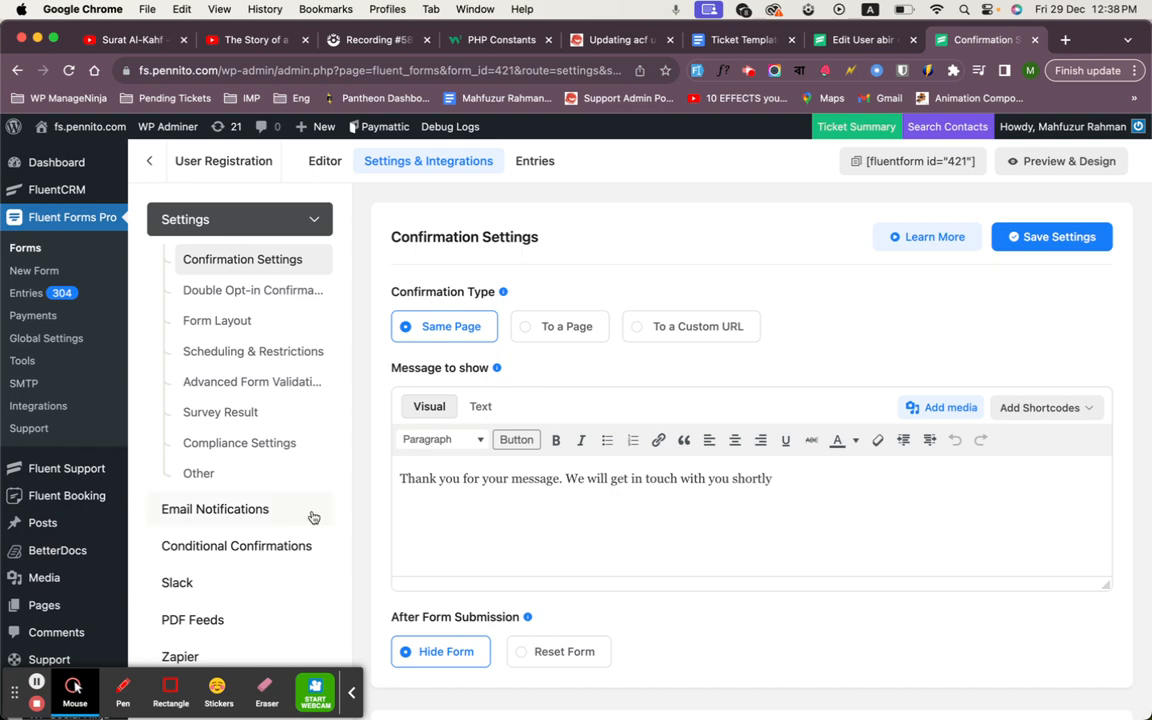
pyautogui.scroll(-10, 313, 517)
pyautogui.click(247, 311)
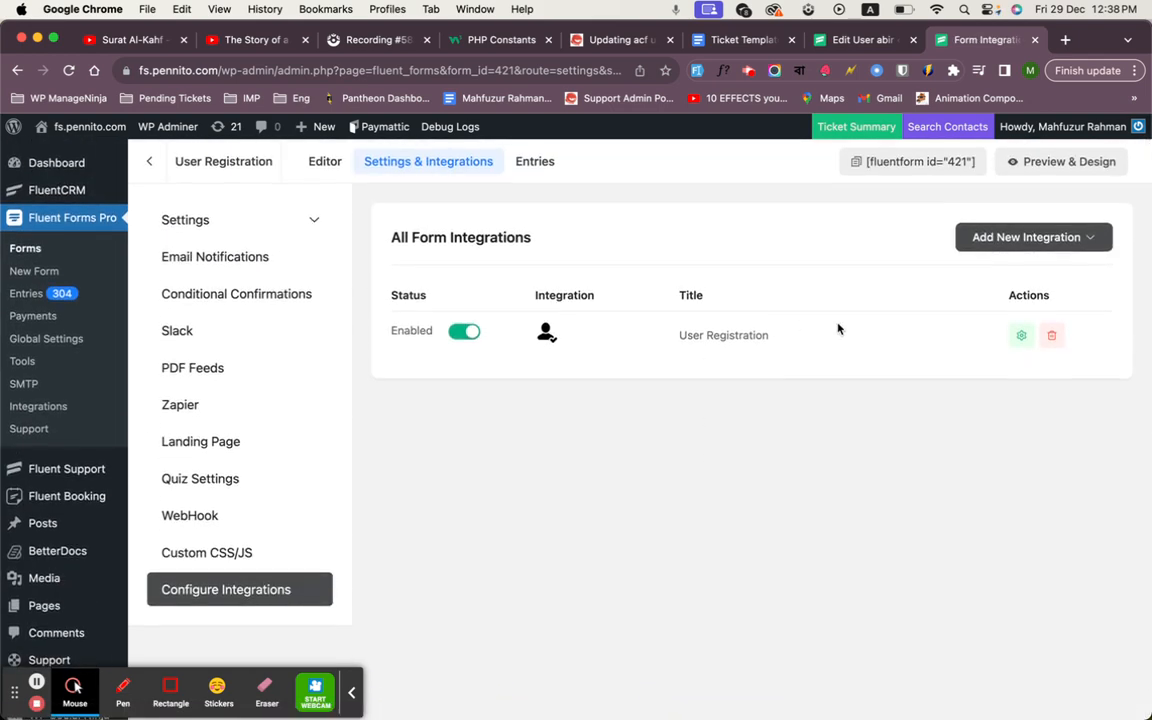
pyautogui.click(1019, 337)
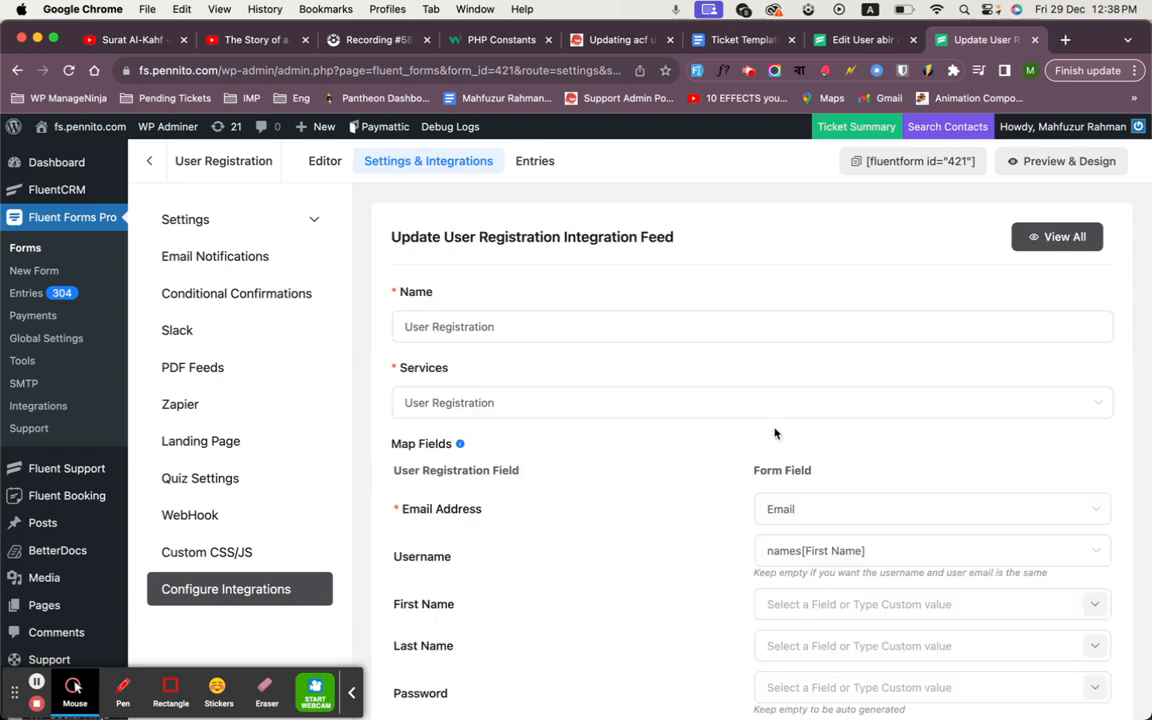
# - Review the feed's Email Address and Username mappings, default user role and User Meta row
pyautogui.scroll(-1, 774, 434)
pyautogui.scroll(-3, 774, 432)
pyautogui.click(770, 300)
pyautogui.click(768, 304)
pyautogui.click(771, 337)
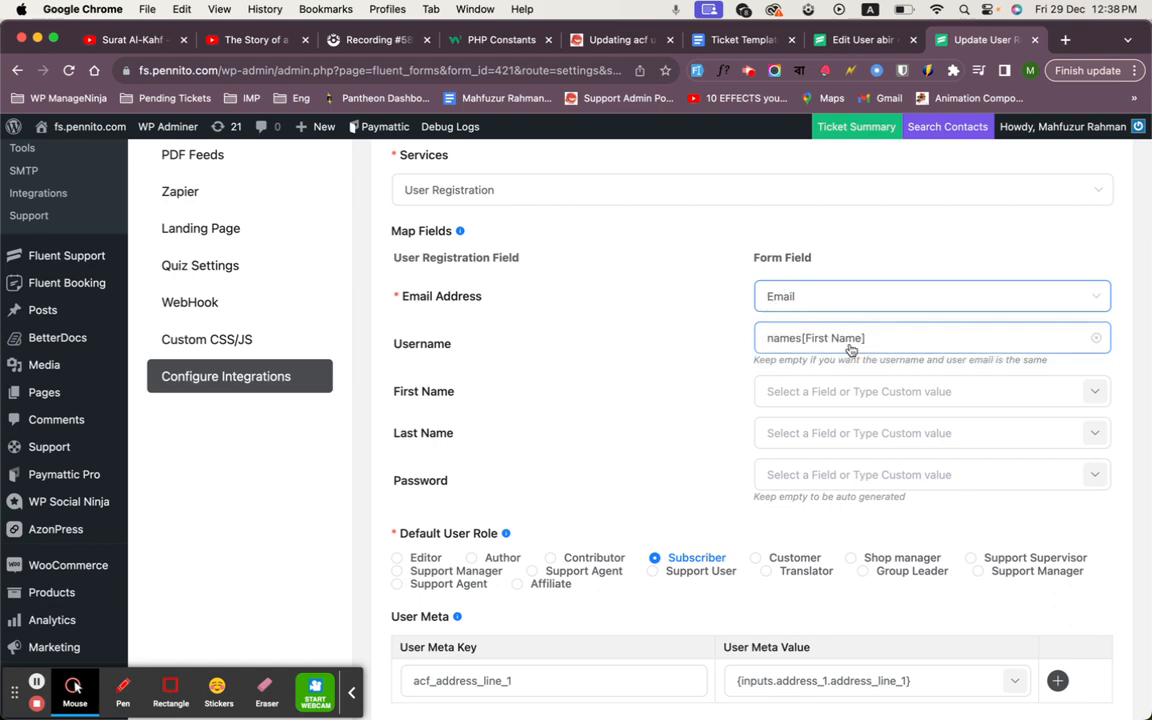
pyautogui.click(851, 350)
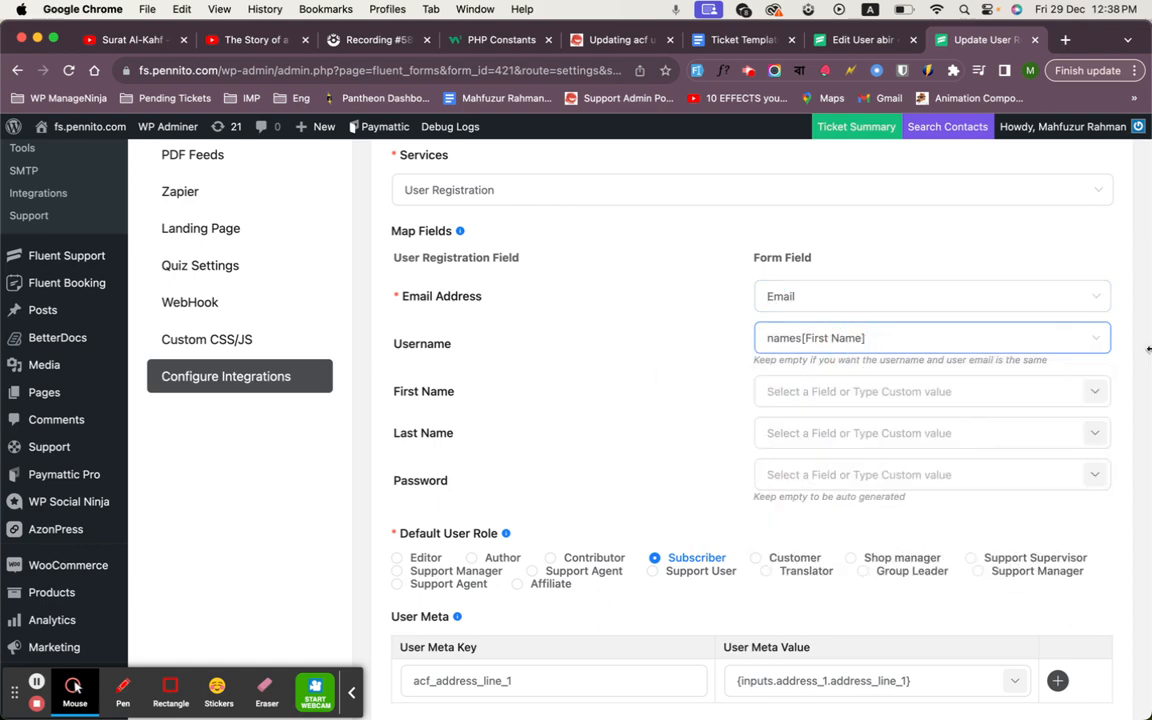
pyautogui.scroll(-8, 964, 458)
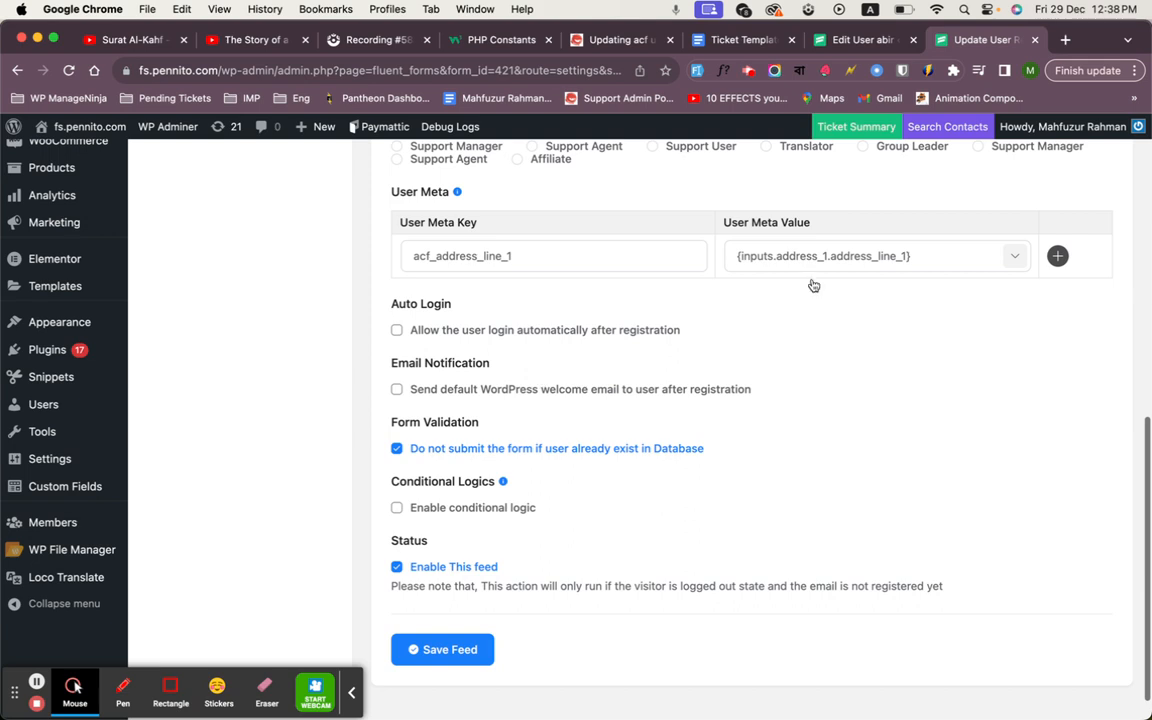
pyautogui.scroll(3, 984, 250)
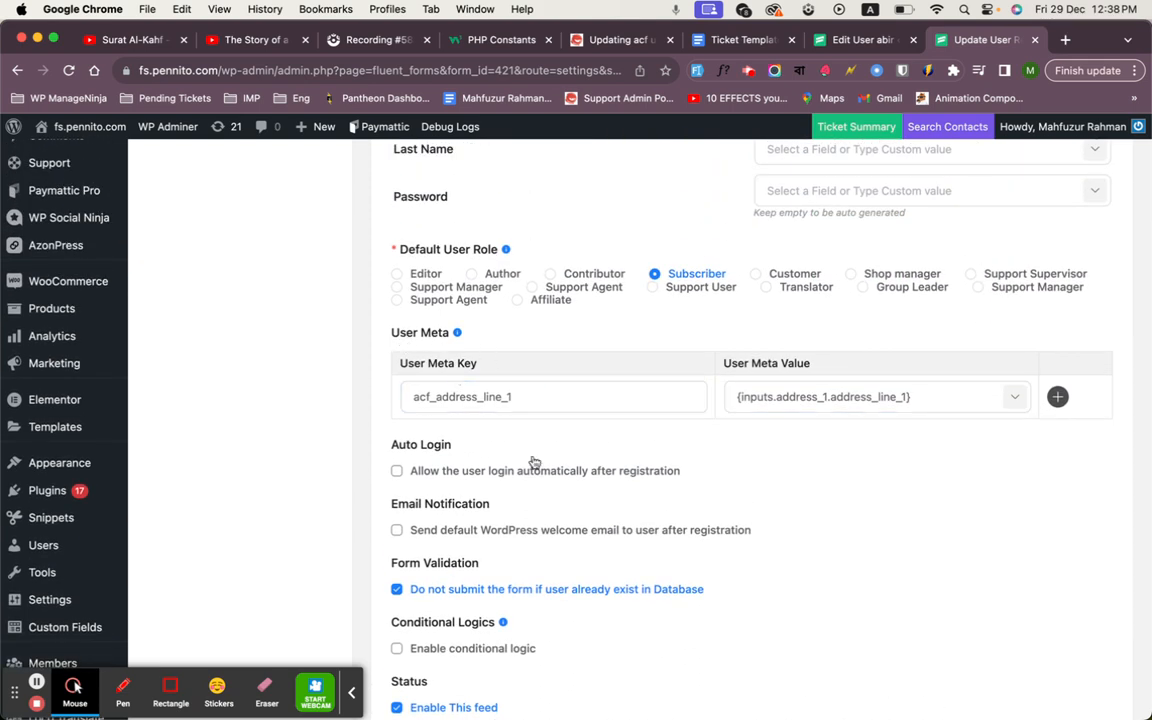
# - Inspect the billing Address line 1 input on the user's profile page and copy its name attribute, billing_address_1
pyautogui.click(862, 40)
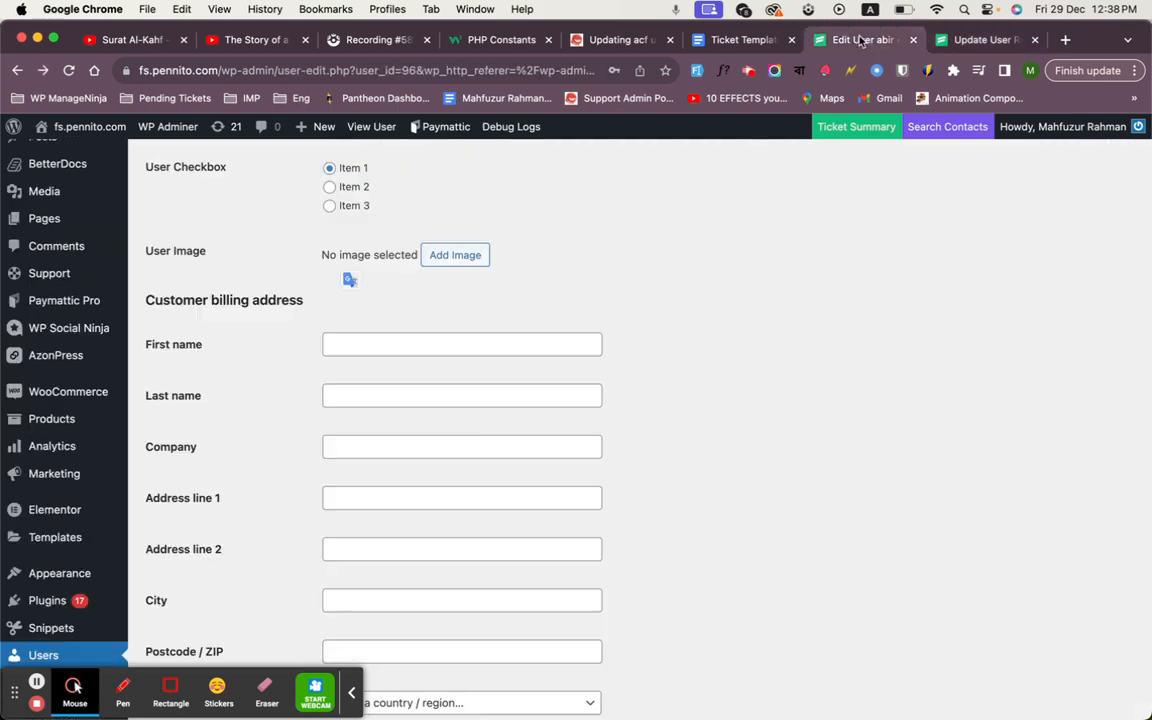
pyautogui.scroll(-5, 147, 342)
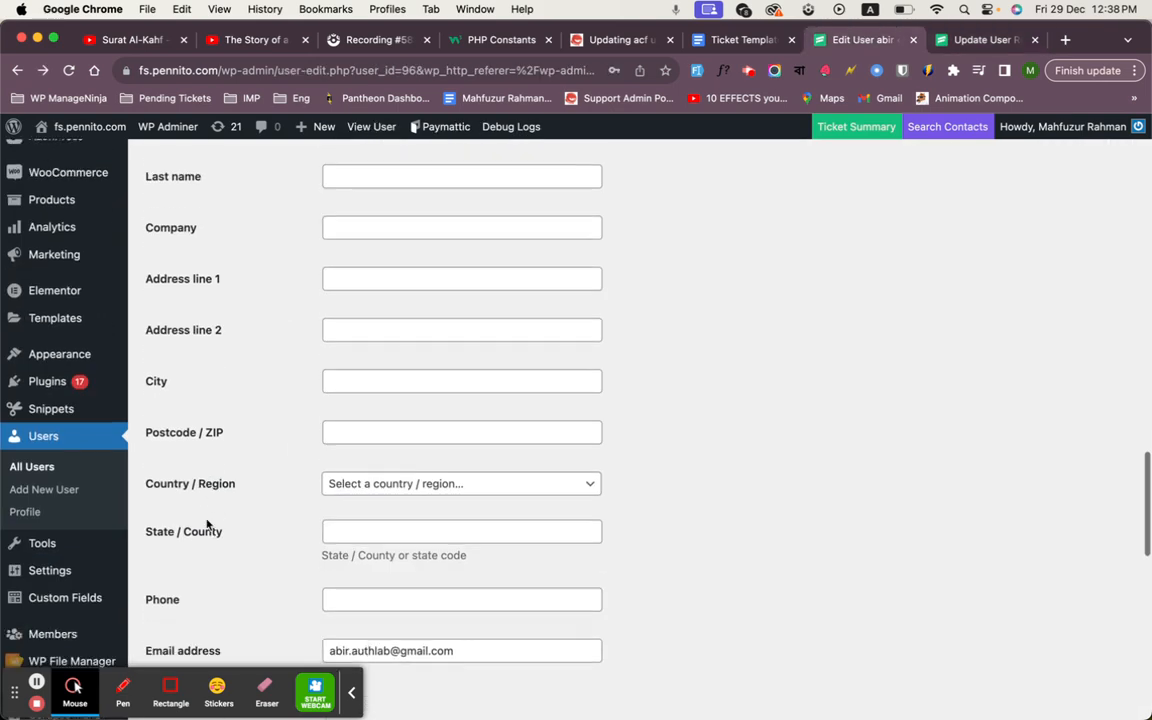
pyautogui.scroll(1, 207, 525)
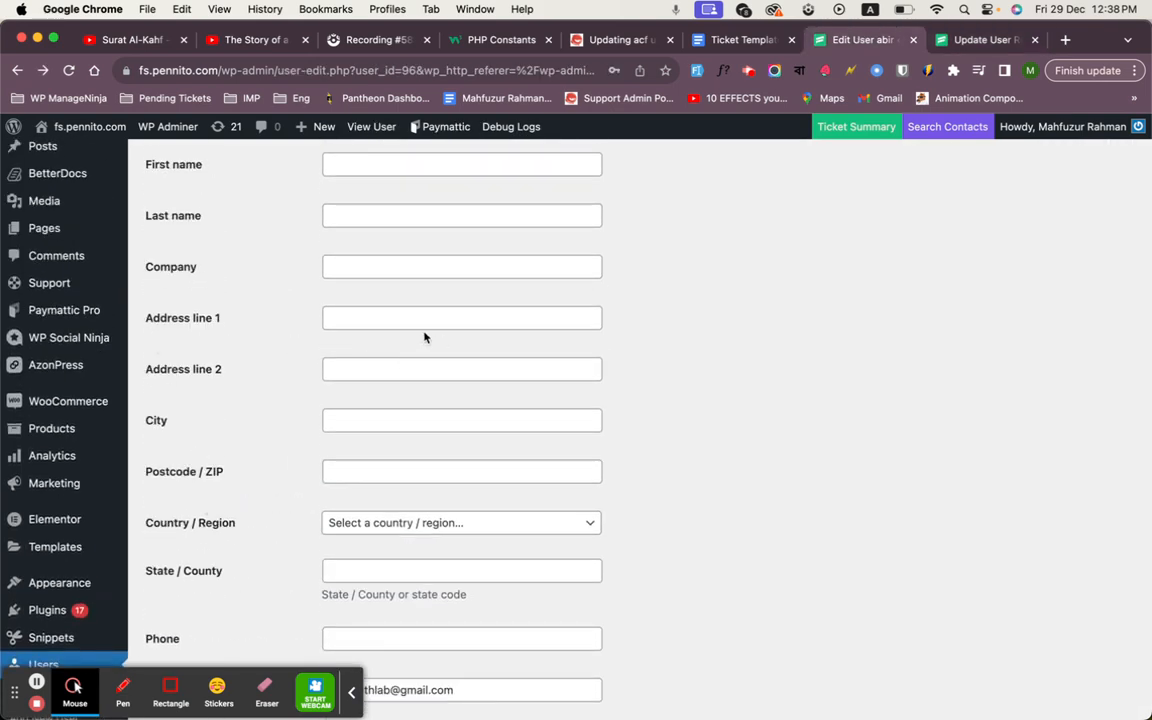
pyautogui.rightClick(398, 324)
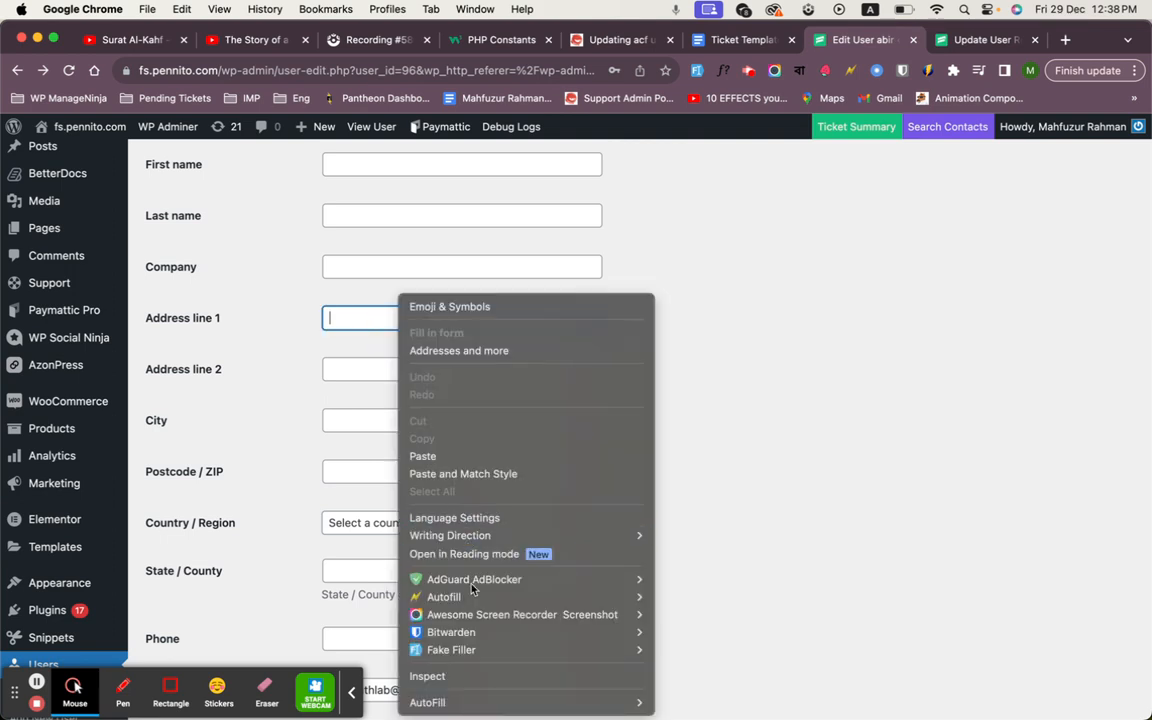
pyautogui.click(467, 677)
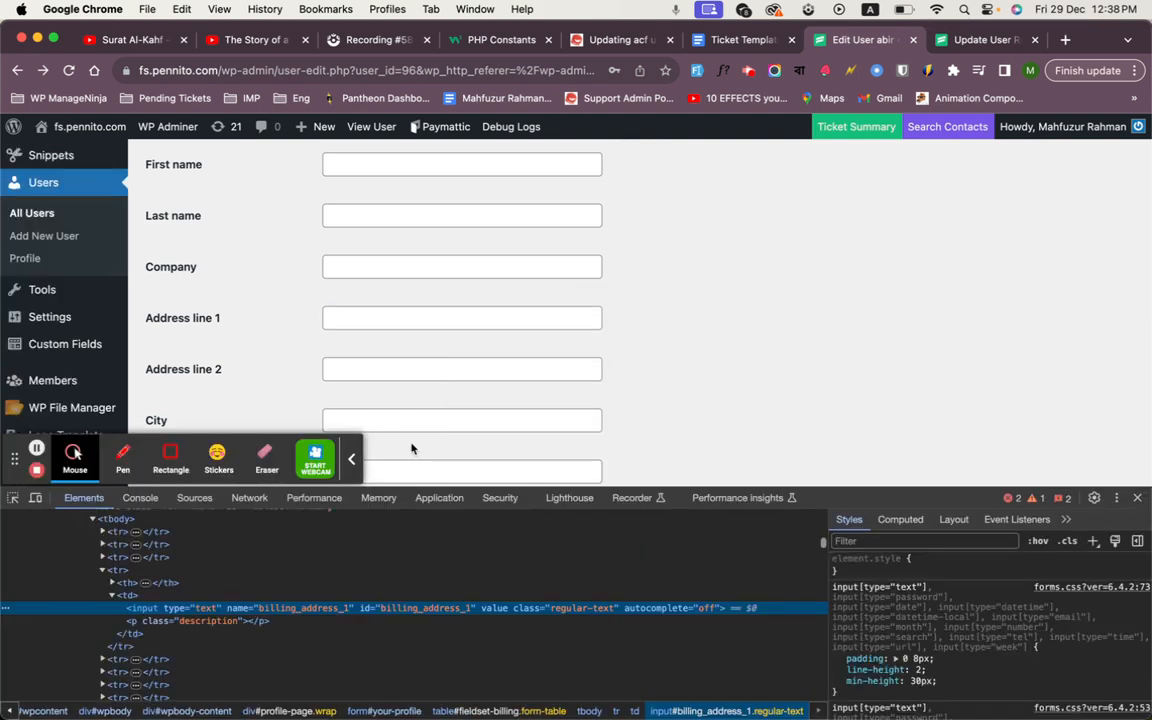
pyautogui.doubleClick(305, 608)
pyautogui.press('super+c')
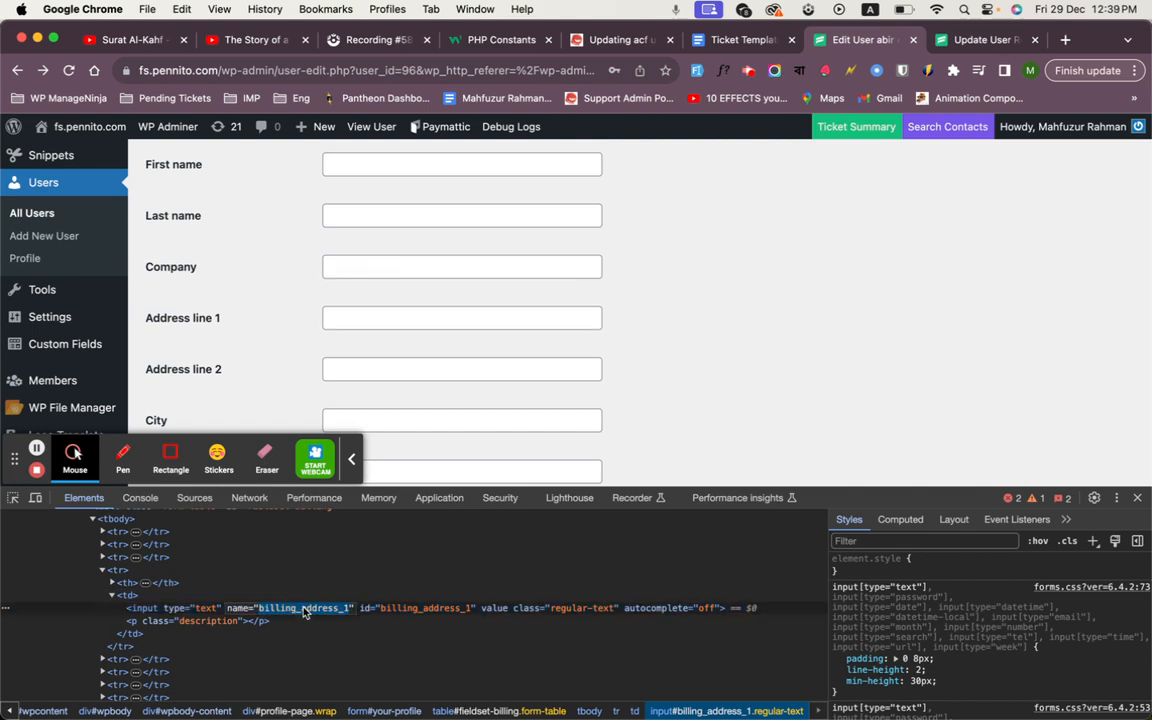
# - Replace the User Meta Key in the User Registration feed with the copied billing_address_1
pyautogui.click(950, 39)
pyautogui.click(532, 400)
pyautogui.press('super+a')
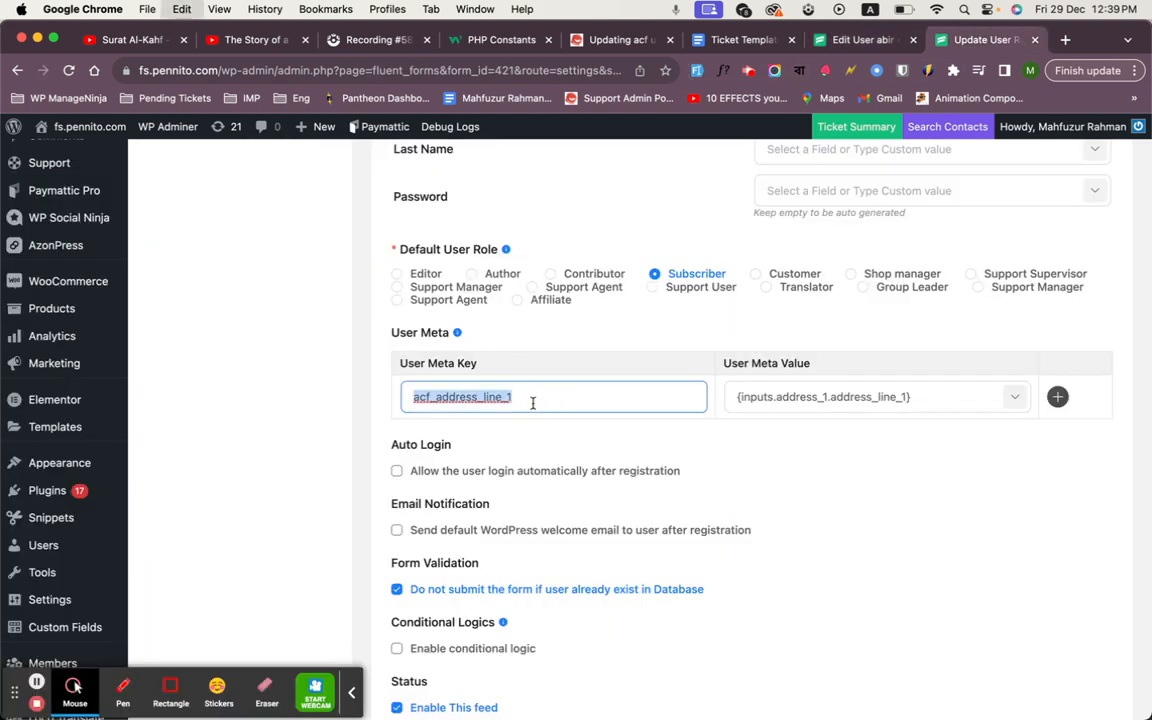
pyautogui.press('super+v')
# - Clear the User Meta Value for billing_address_1 and map it to the form field address_1[Address Line 1]
pyautogui.click(895, 397)
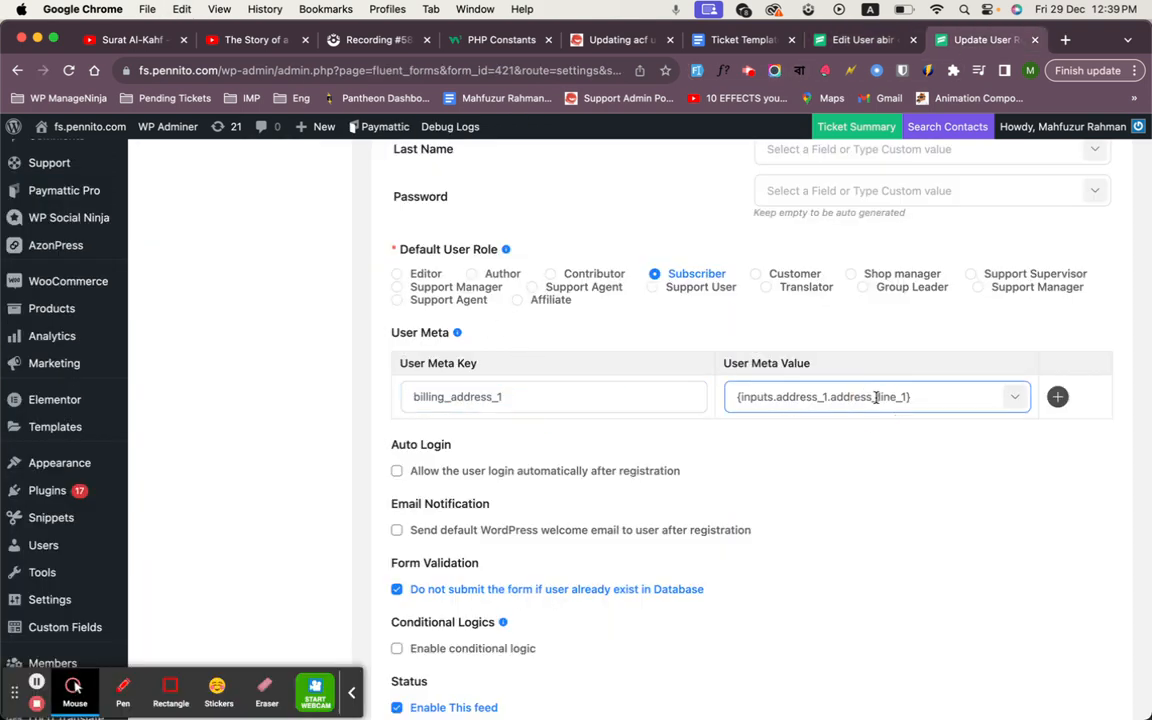
pyautogui.press('super+a')
pyautogui.press('BackSpace')
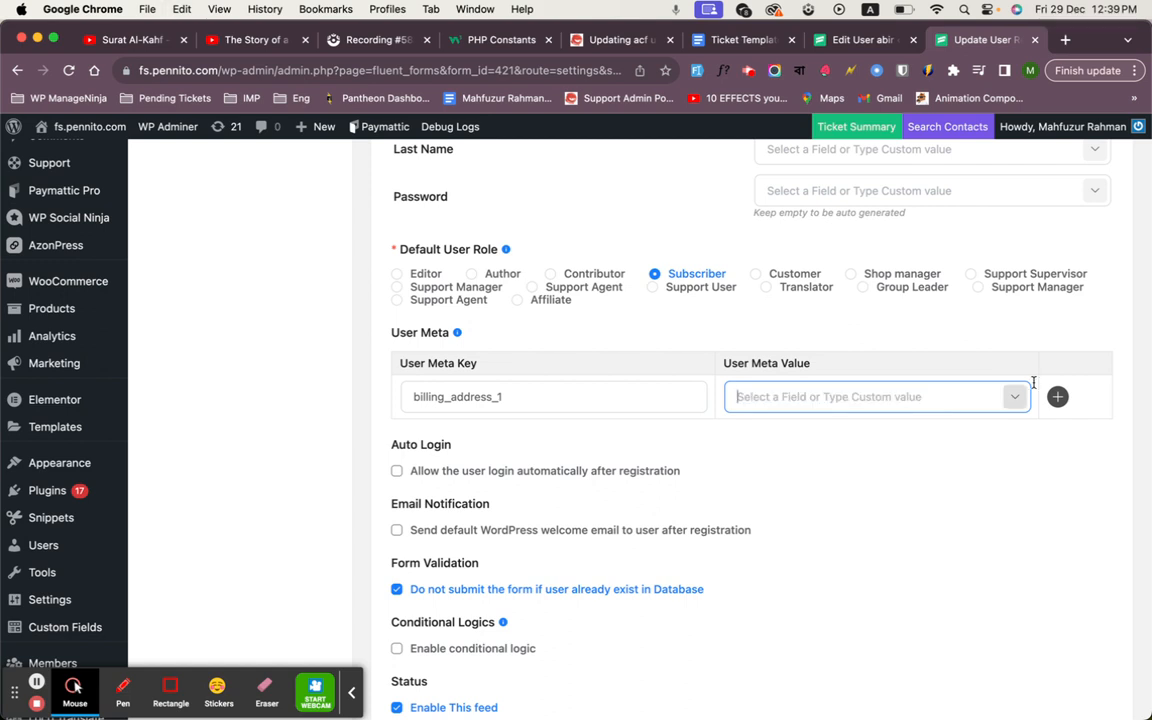
pyautogui.click(1015, 397)
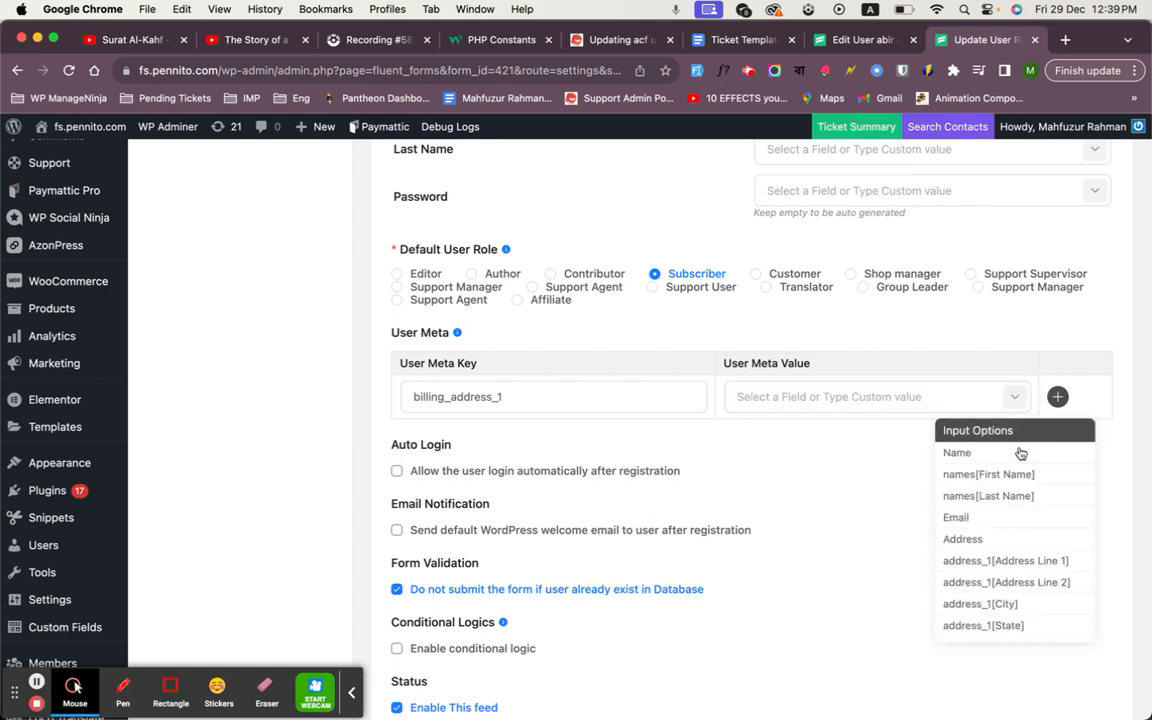
pyautogui.scroll(-2, 1025, 527)
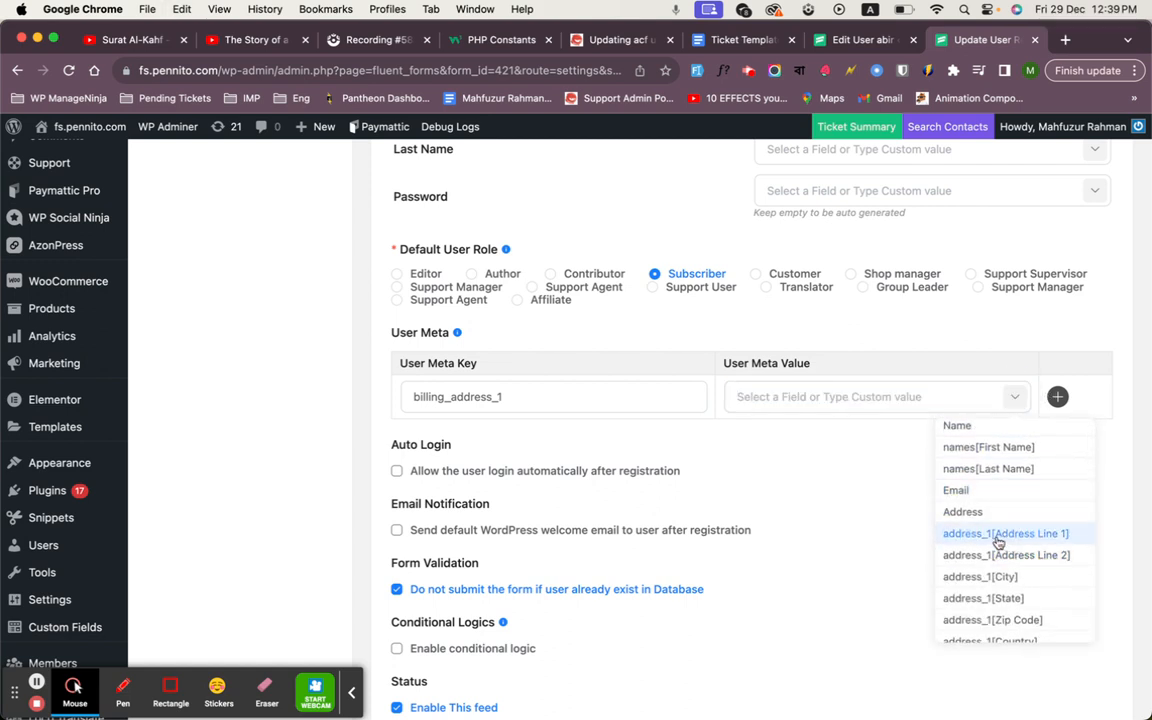
pyautogui.click(998, 534)
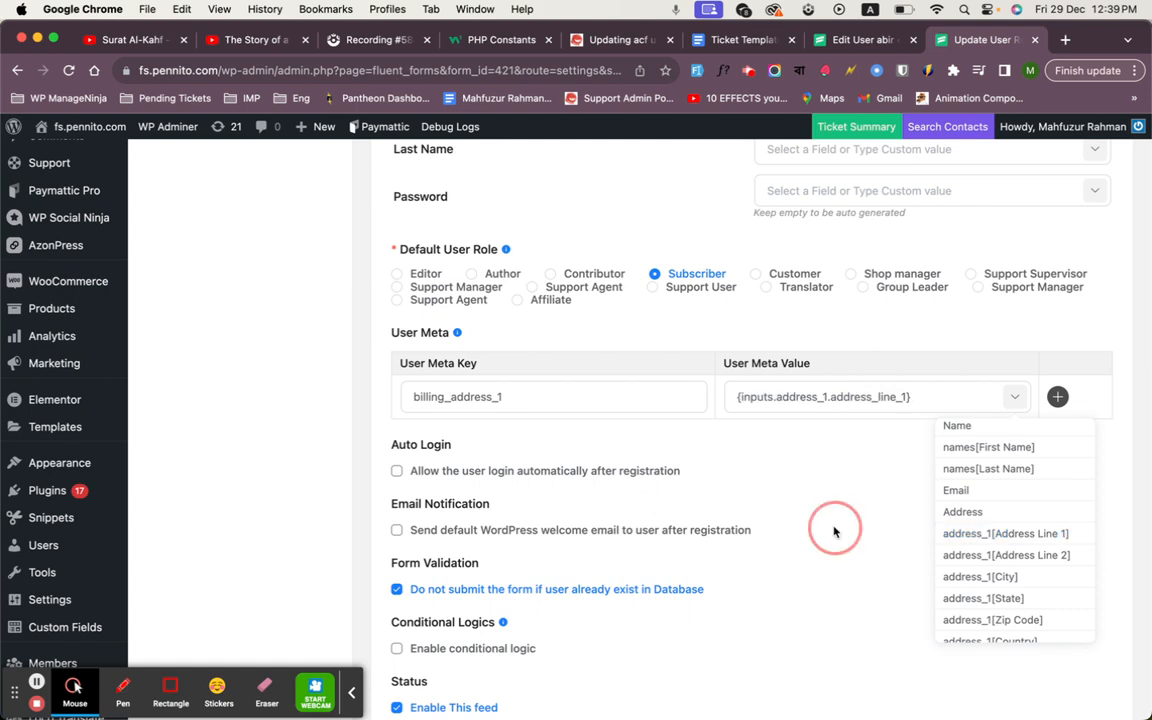
pyautogui.scroll(-4, 834, 532)
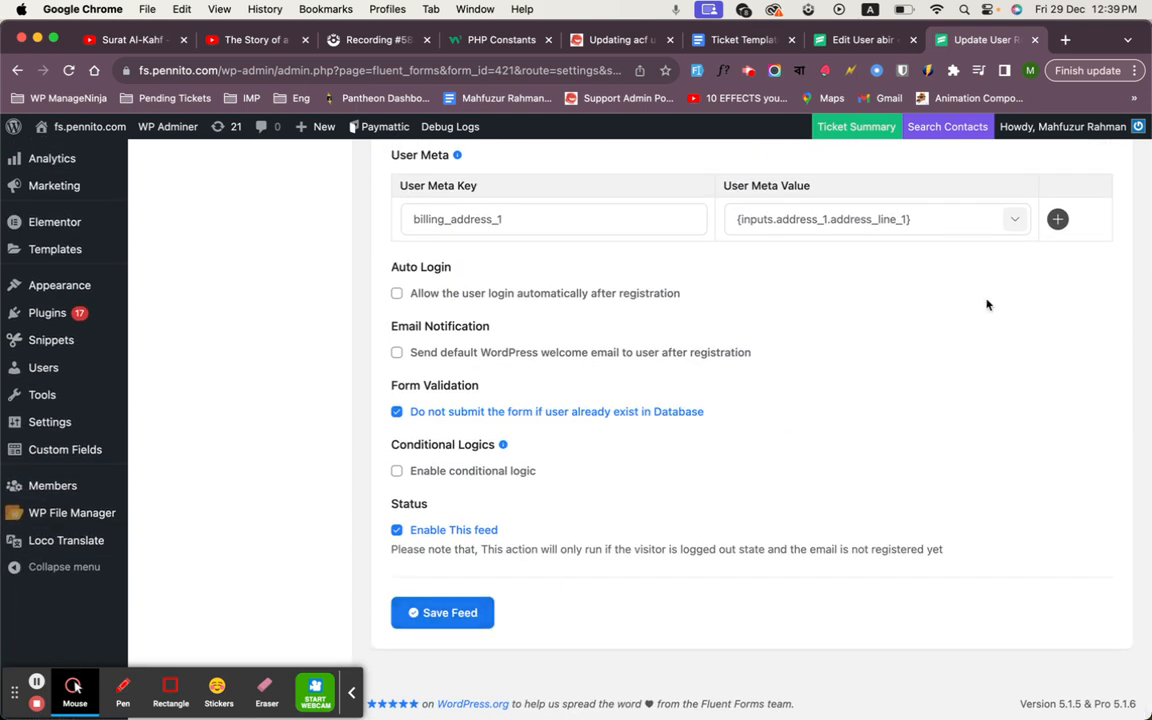
# - Add a second User Meta row, inspect the profile's billing Address line 2 input, and copy the name attribute billing_address_1 from the markup
pyautogui.click(1056, 219)
pyautogui.click(532, 261)
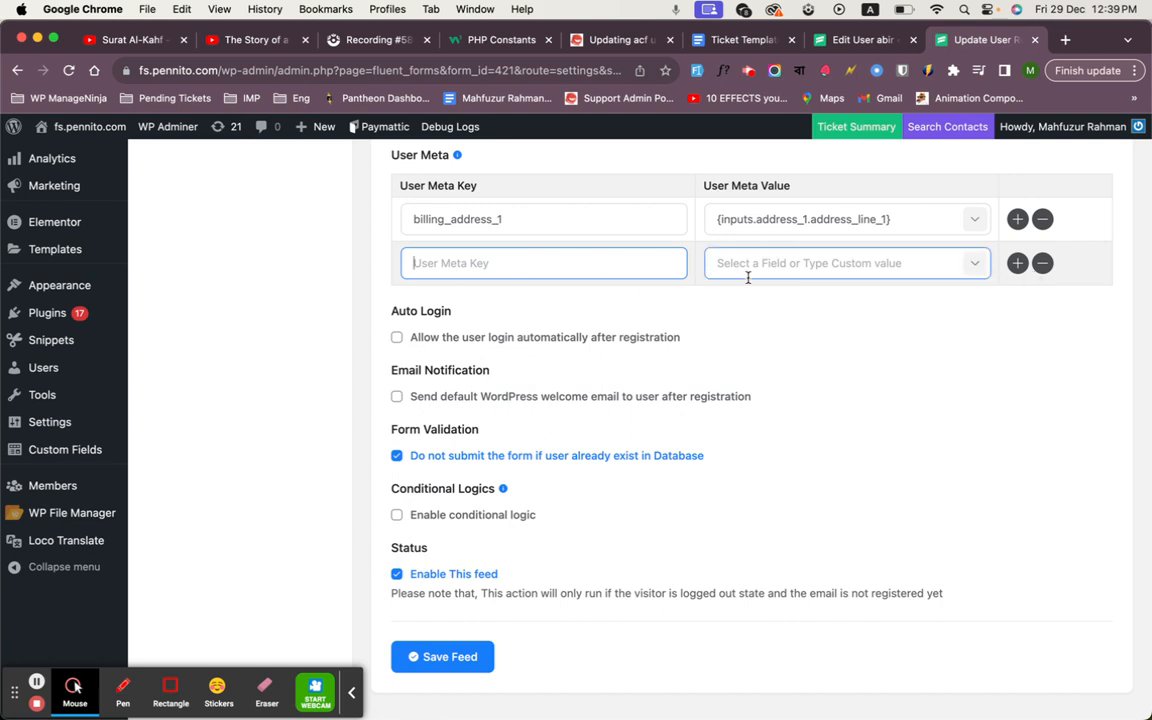
pyautogui.click(835, 40)
pyautogui.scroll(-1, 419, 356)
pyautogui.rightClick(428, 358)
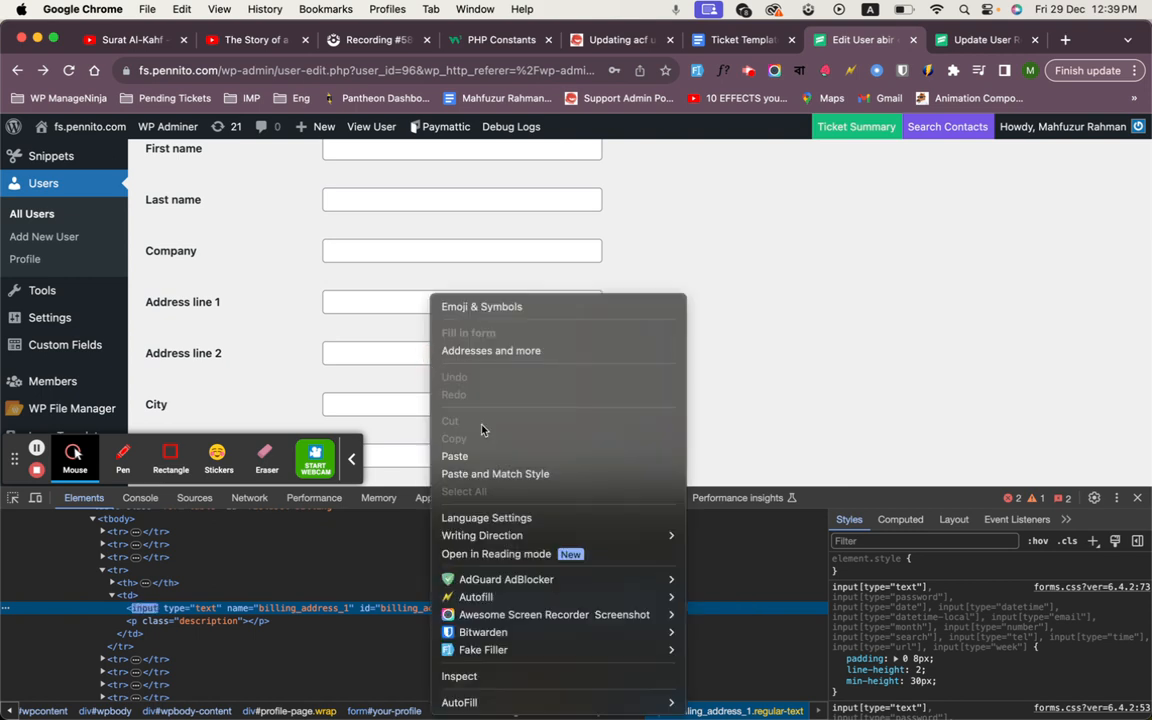
pyautogui.click(355, 481)
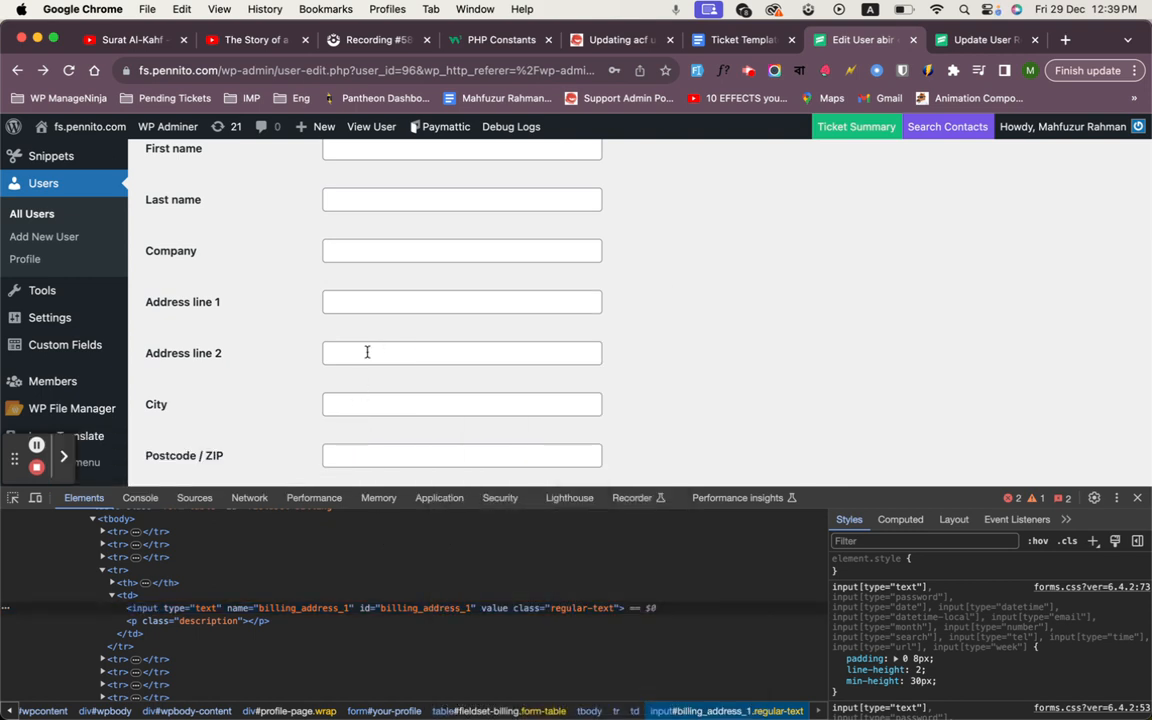
pyautogui.rightClick(367, 352)
pyautogui.click(385, 610)
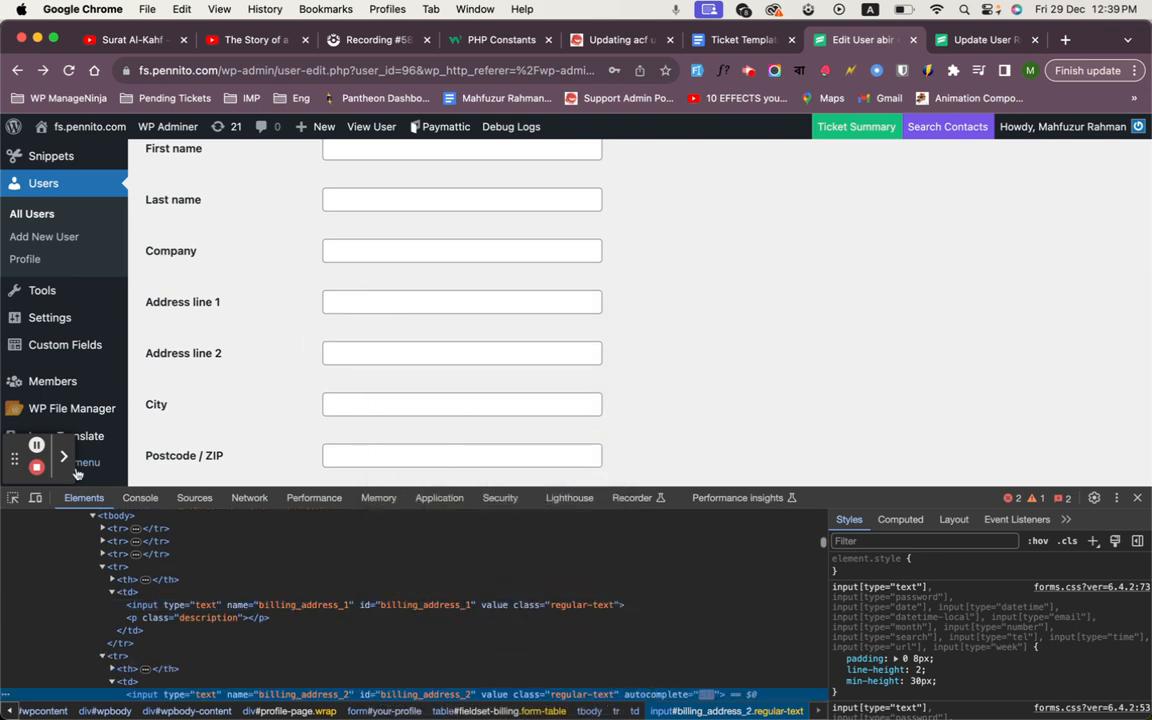
pyautogui.doubleClick(340, 605)
pyautogui.press('super+c')
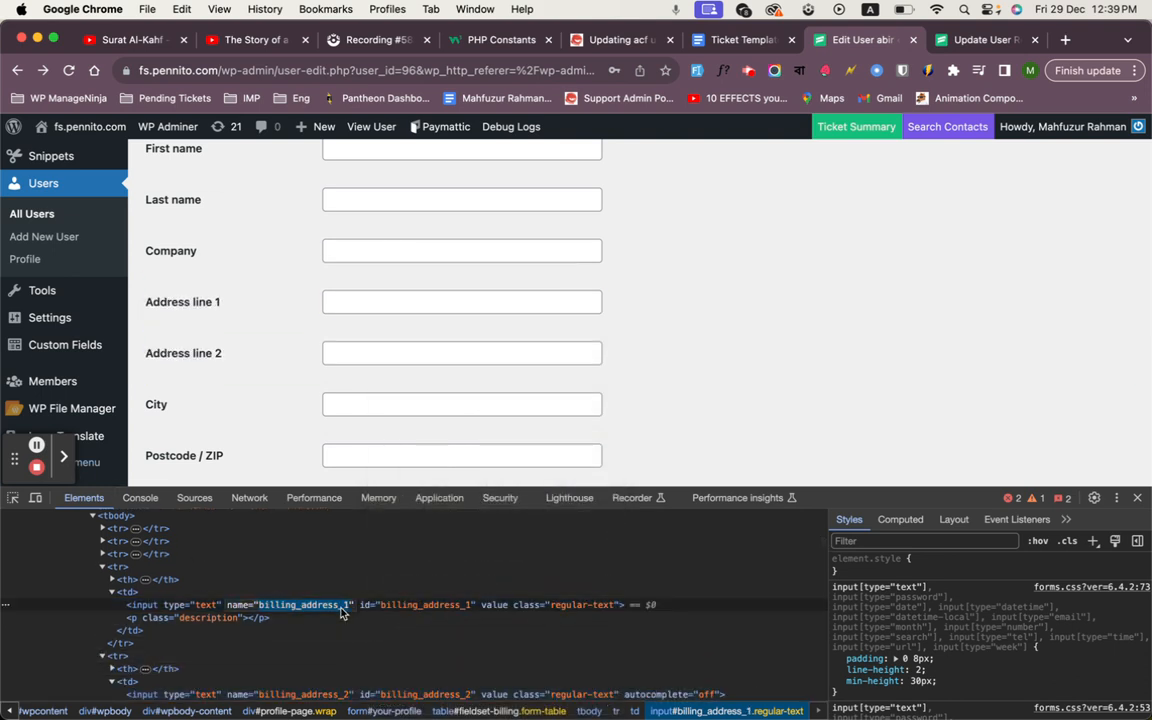
# - Set the second row's User Meta Key to the copied billing_address_1 and map its value to address_1[Address Line 2]
pyautogui.click(980, 40)
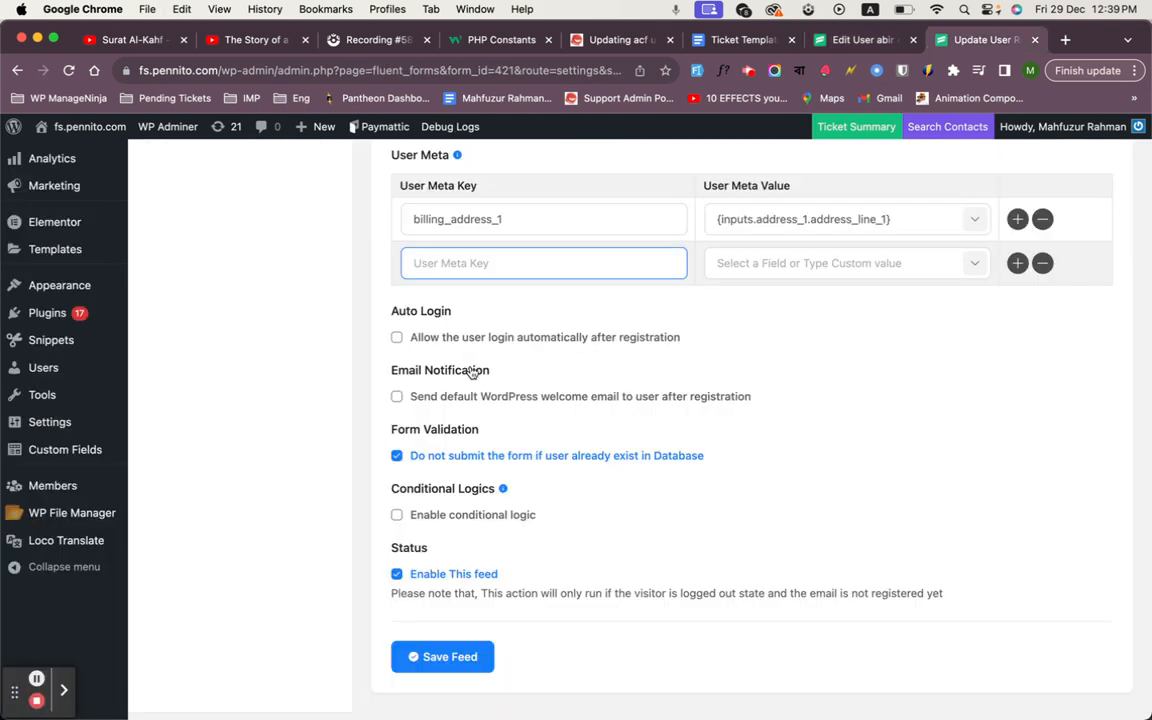
pyautogui.press('super+v')
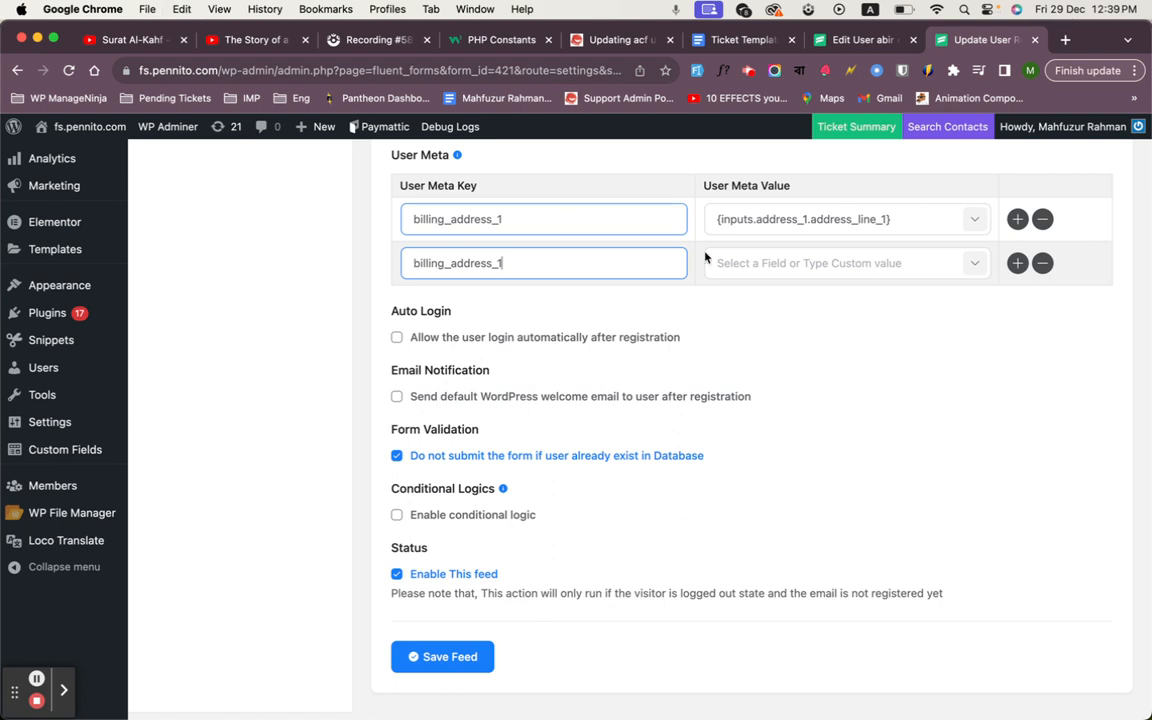
pyautogui.click(969, 270)
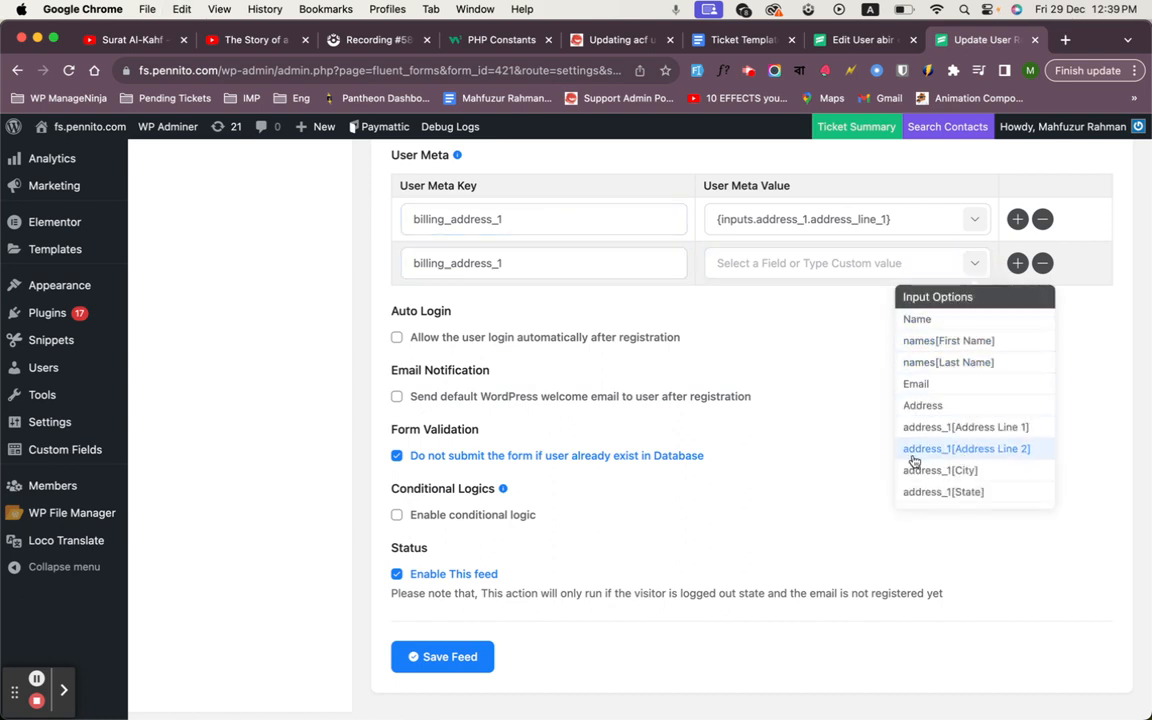
pyautogui.click(1000, 452)
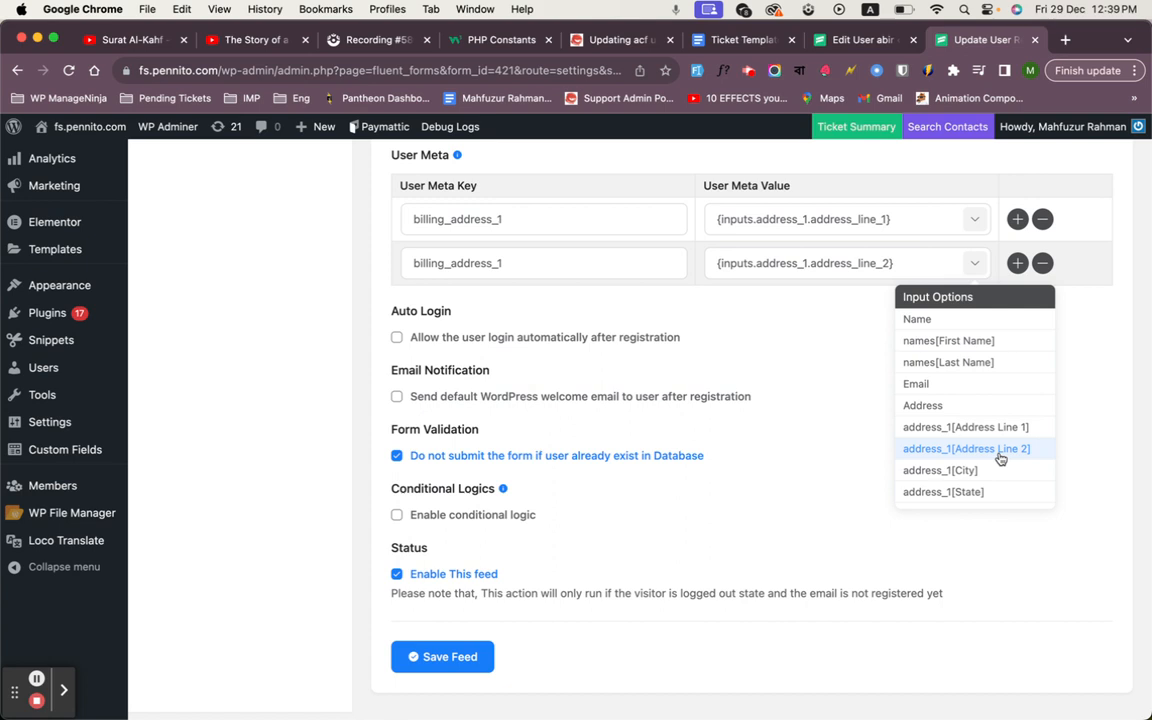
pyautogui.click(885, 462)
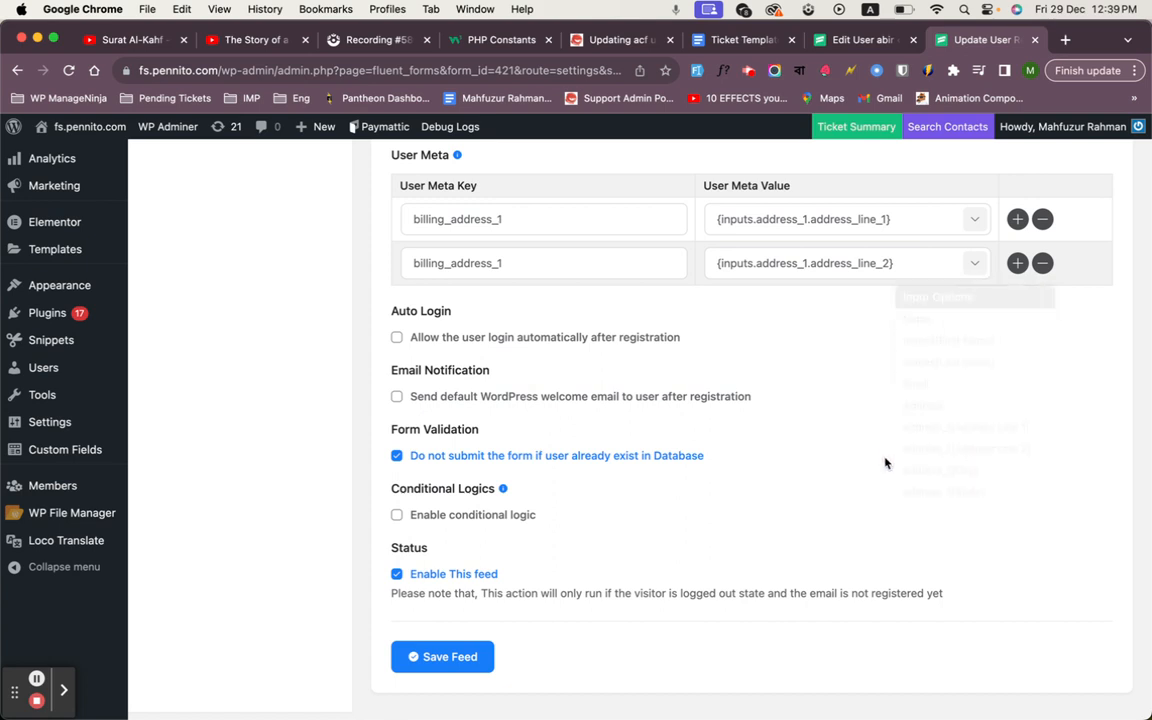
# - Save the User Registration integration feed with both User Meta rows
pyautogui.click(852, 42)
pyautogui.click(977, 37)
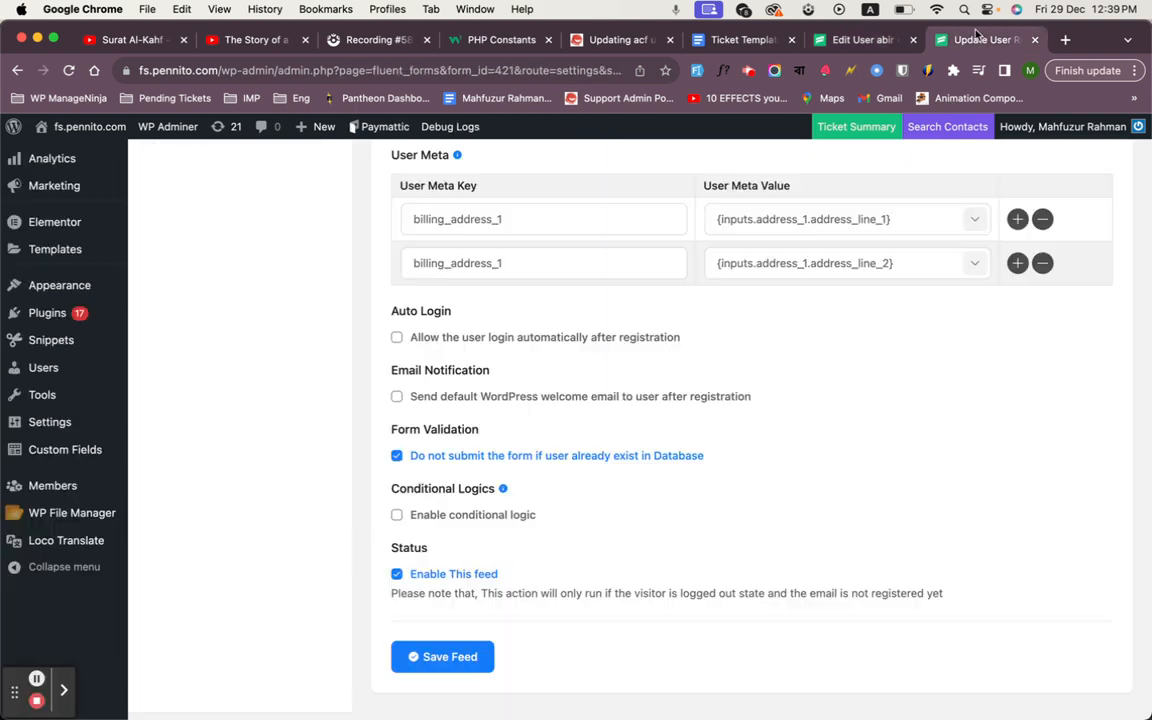
pyautogui.scroll(-2, 675, 338)
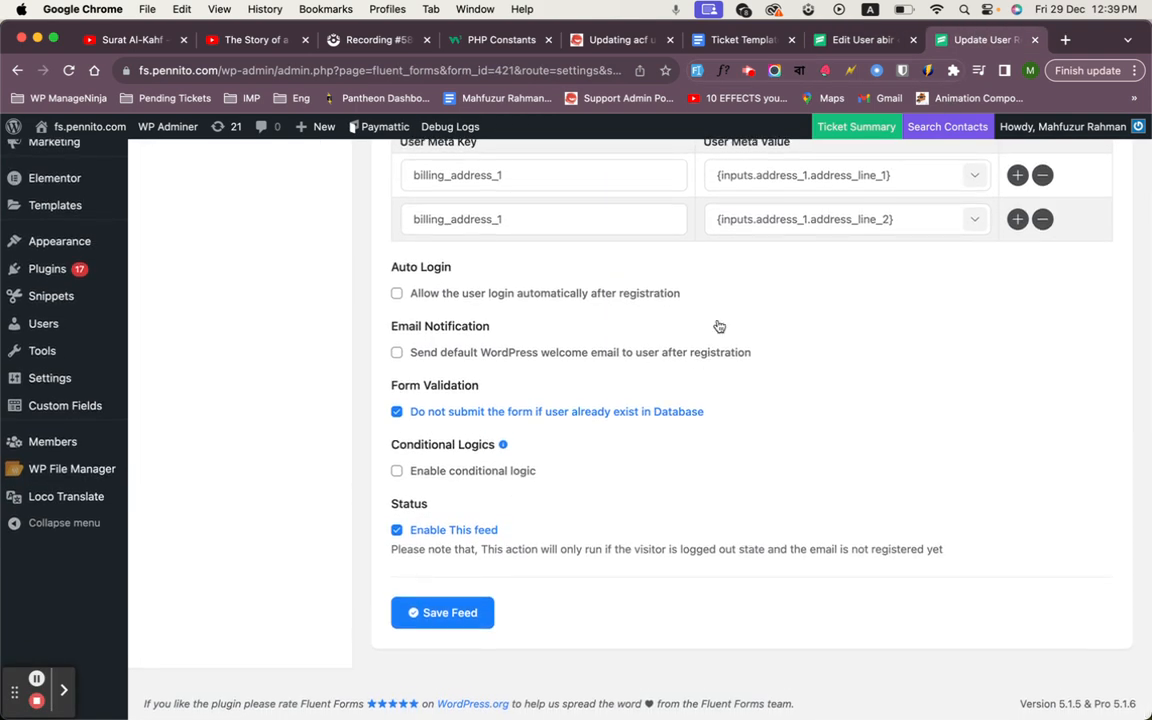
pyautogui.click(431, 610)
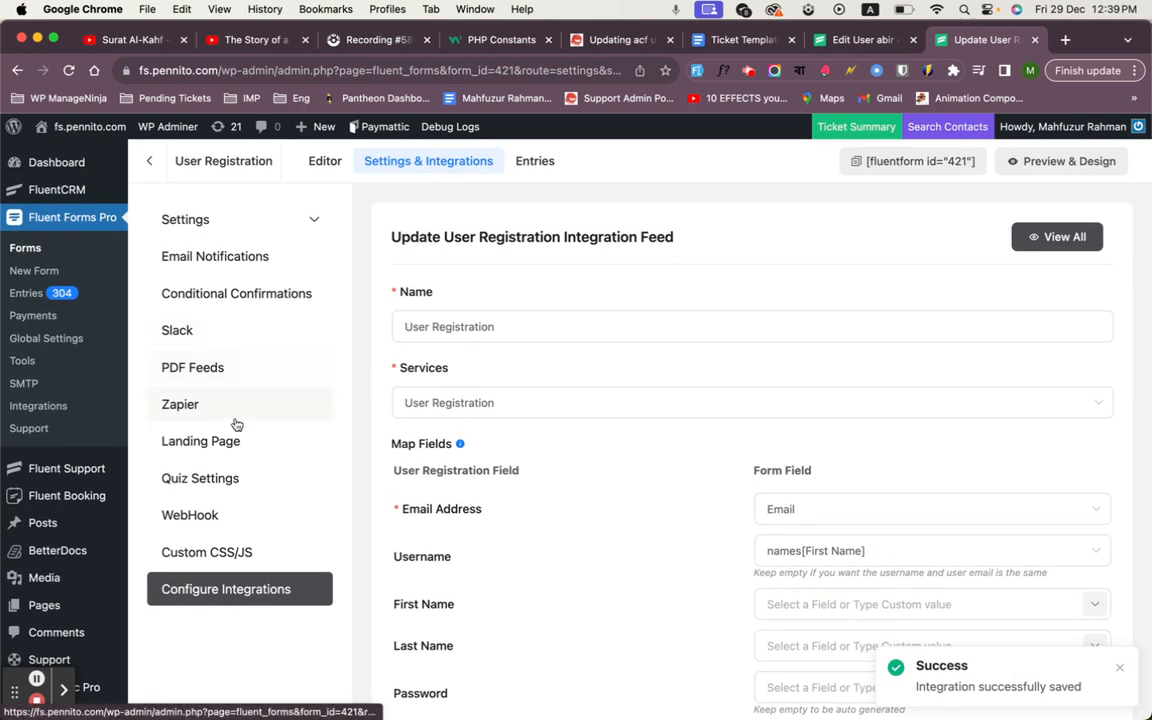
# - Open the form's landing page, copy its URL and load it in the incognito window
pyautogui.click(235, 448)
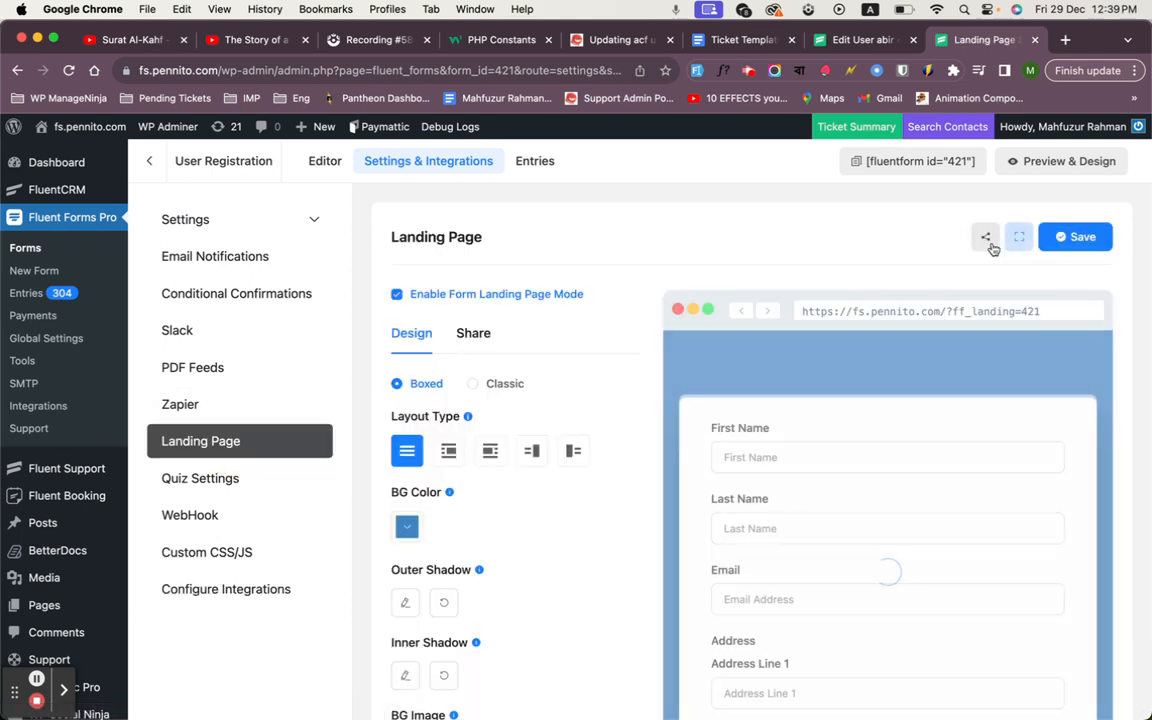
pyautogui.click(976, 237)
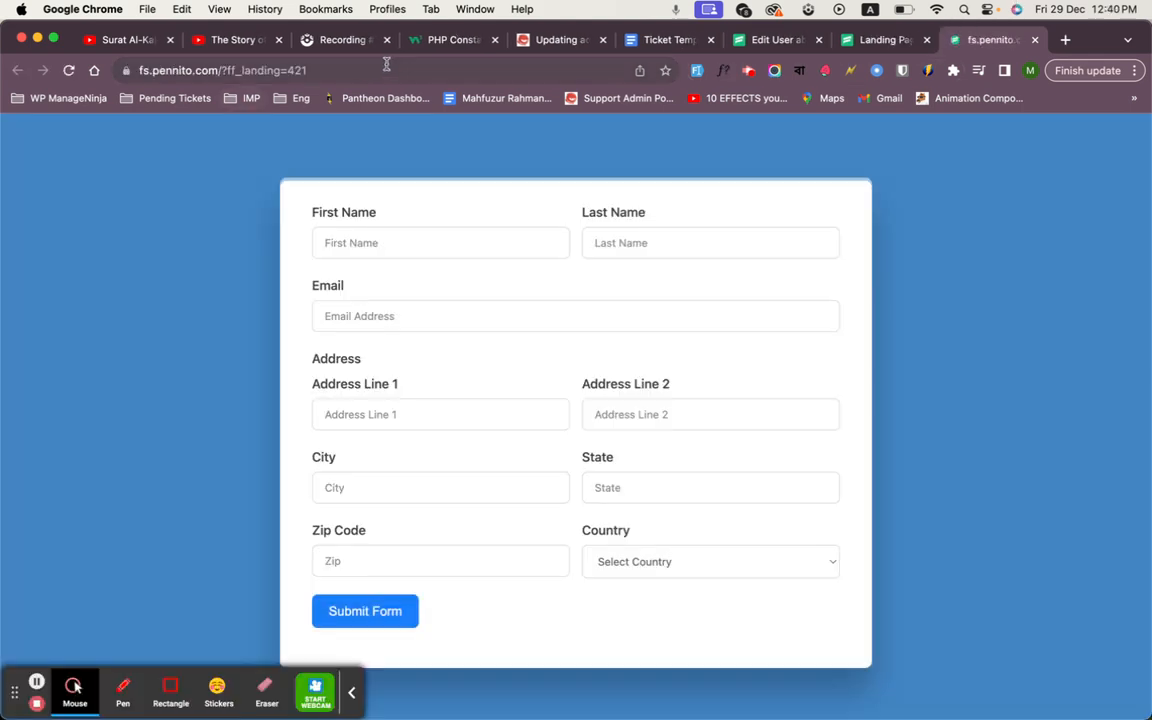
pyautogui.click(355, 68)
pyautogui.press('super+c')
pyautogui.hotkey('ctrl', 'Up')
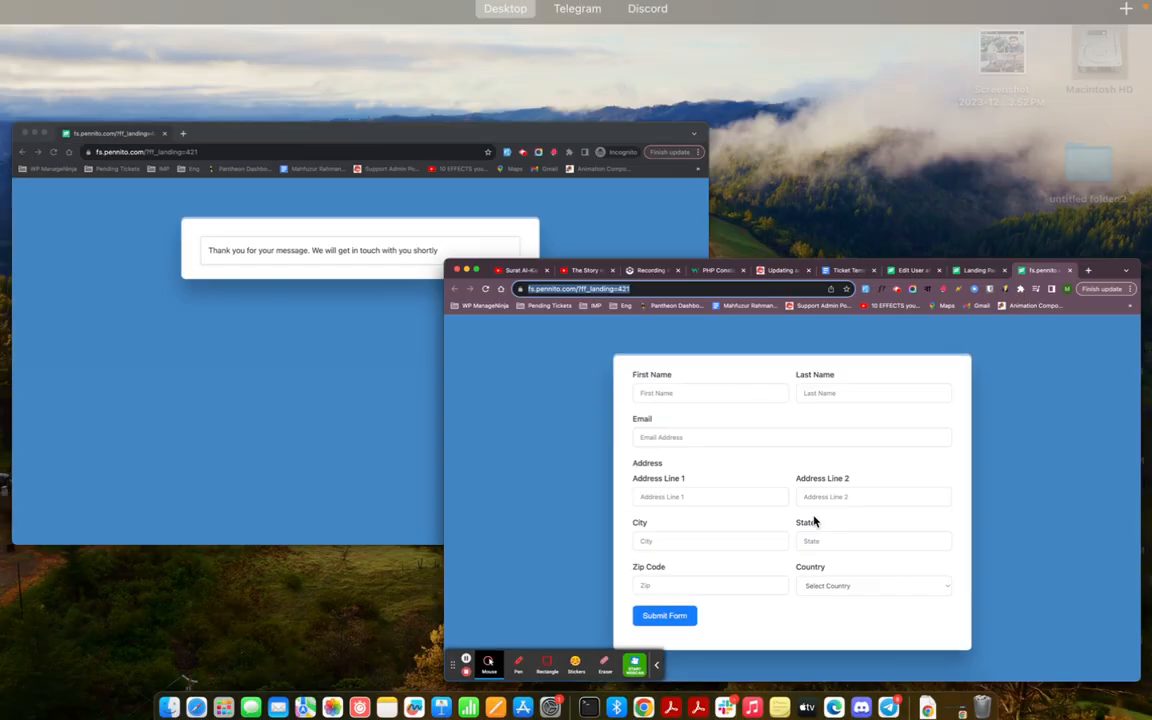
pyautogui.click(134, 306)
pyautogui.click(246, 71)
pyautogui.press('super+v')
pyautogui.press('Return')
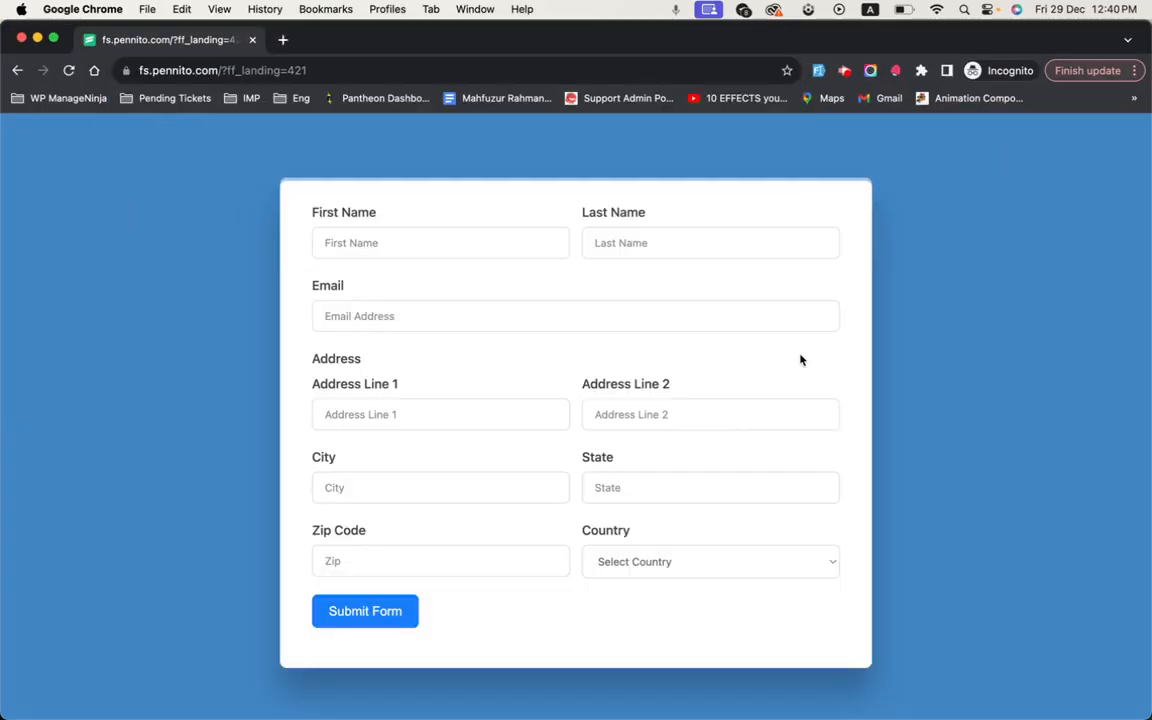
# - Fill the registration form with generated dummy data, copy the email address and submit the form
pyautogui.click(818, 70)
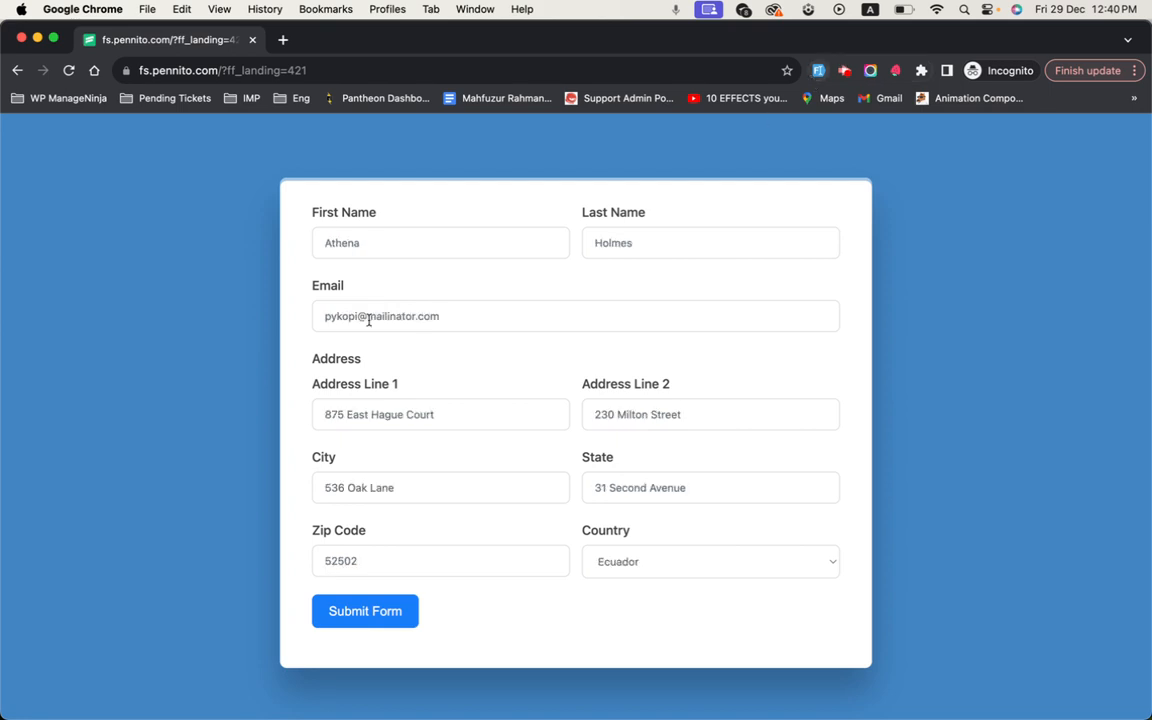
pyautogui.click(433, 311)
pyautogui.press('super+a')
pyautogui.press('super+c')
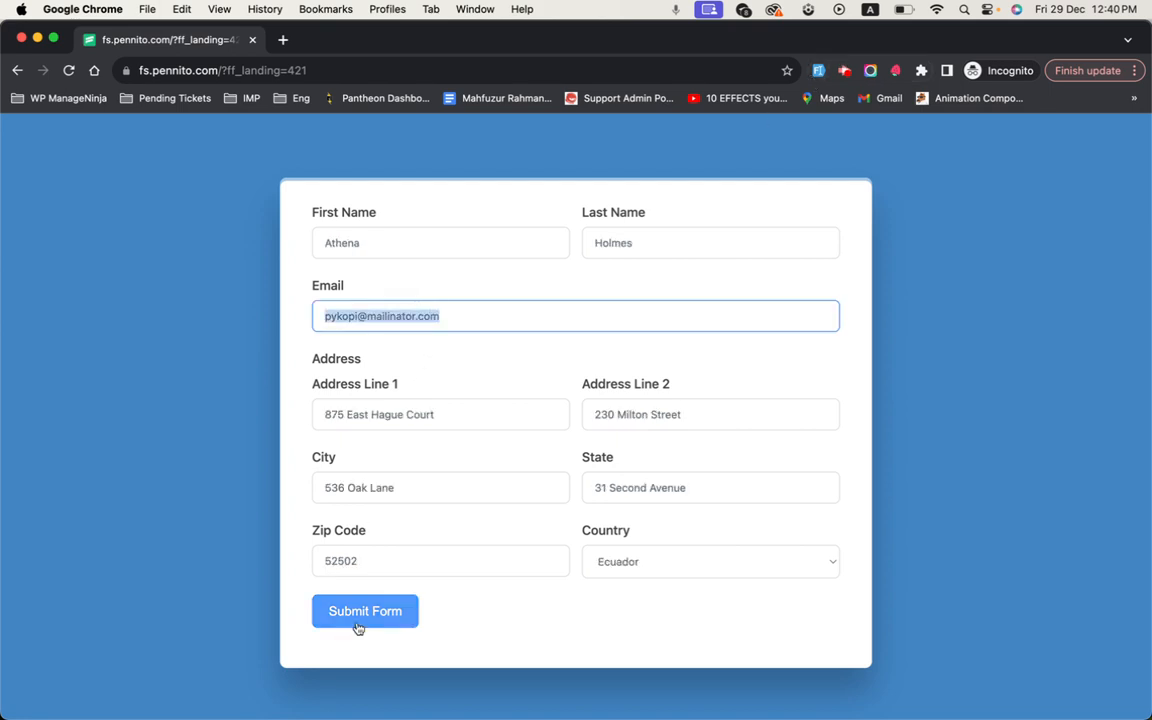
pyautogui.click(390, 611)
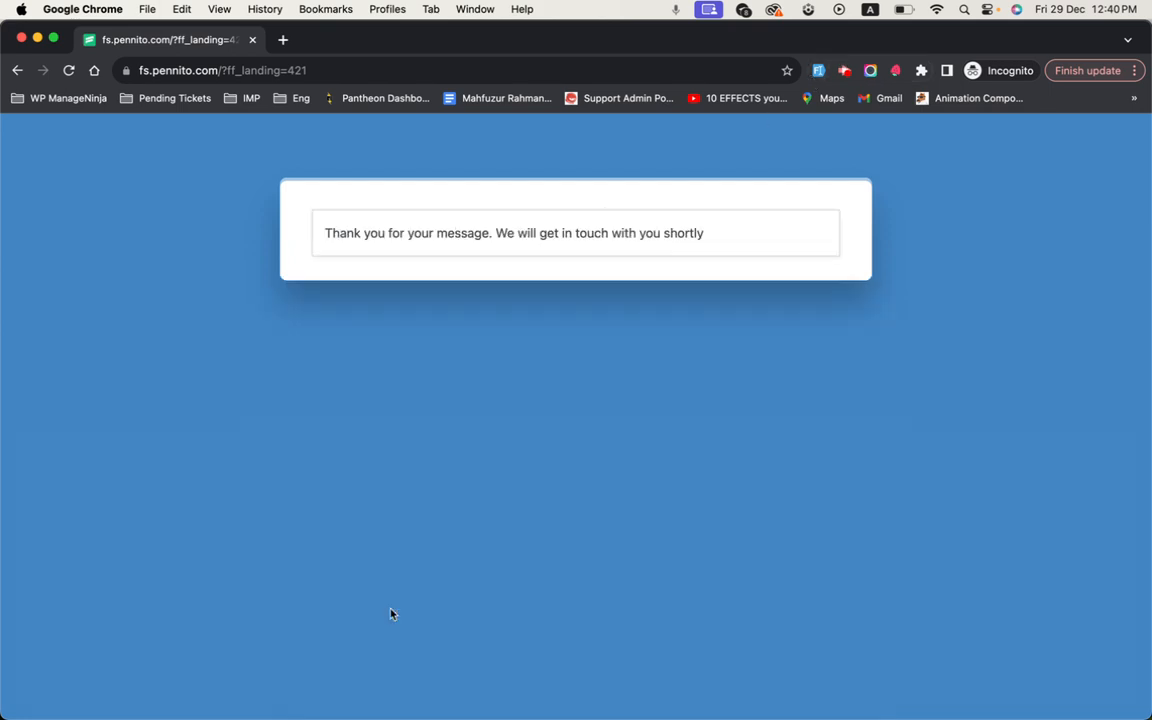
# - Return to the admin window, open the form's entries in a new tab and view the newest entry's details
pyautogui.hotkey('ctrl', 'Up')
pyautogui.click(429, 380)
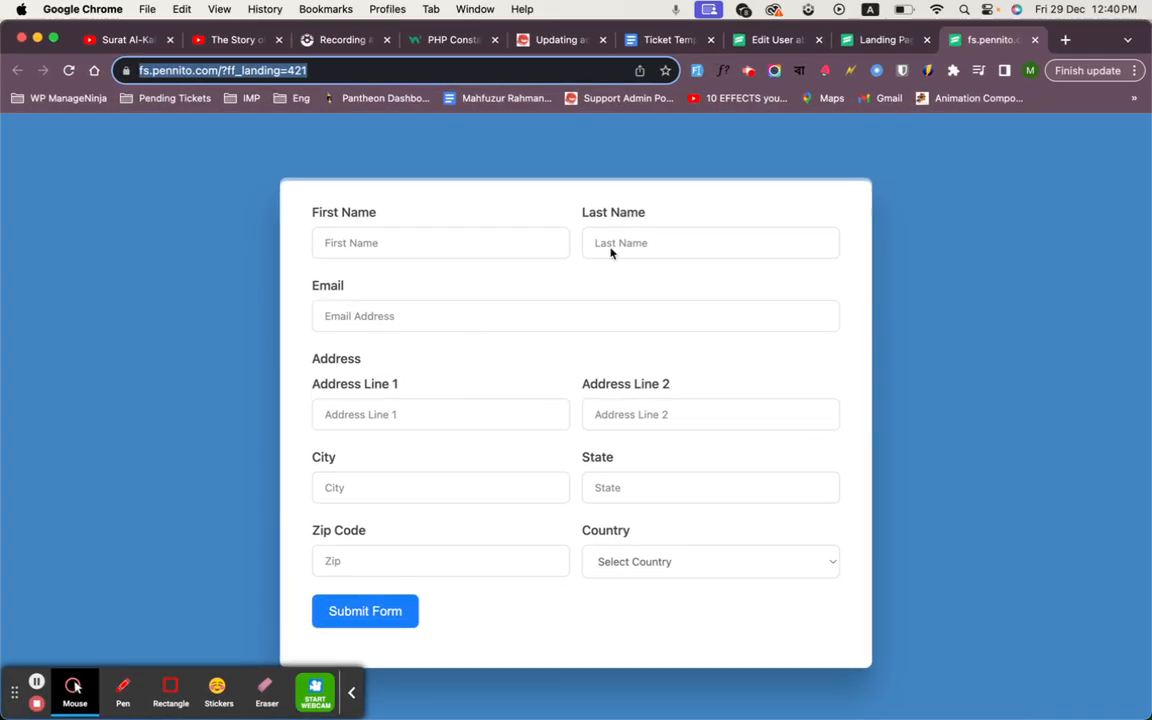
pyautogui.click(878, 41)
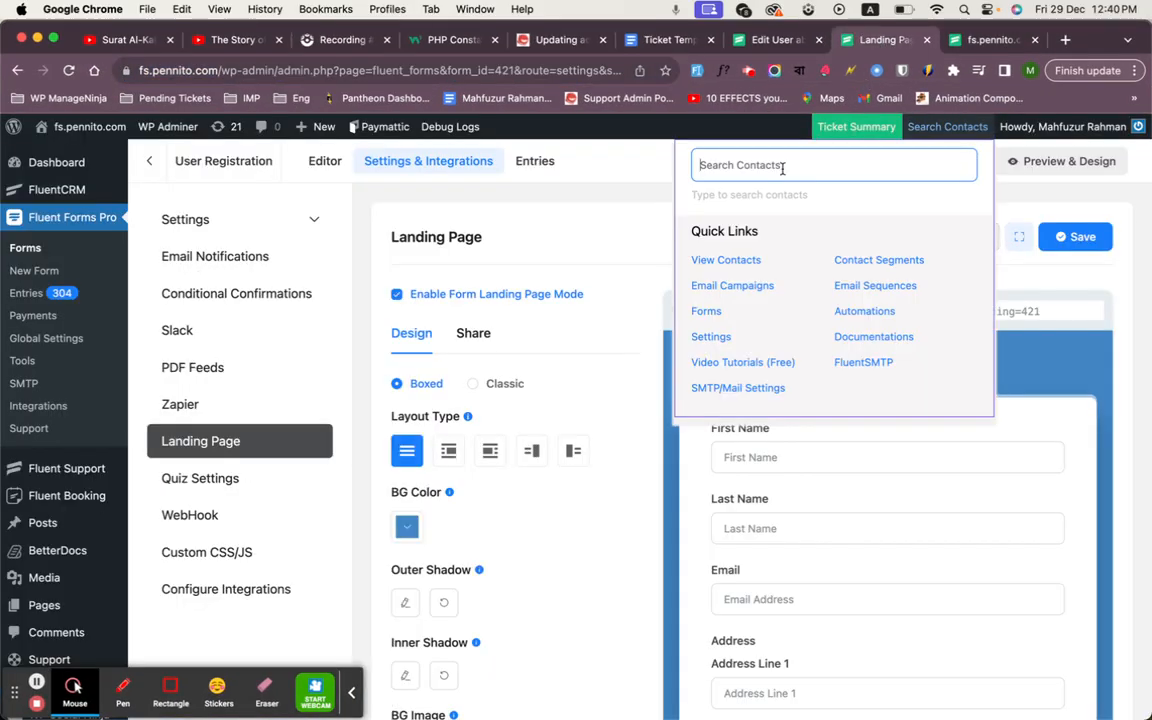
pyautogui.keyDown('super'); pyautogui.click(547, 173); pyautogui.keyUp('super')
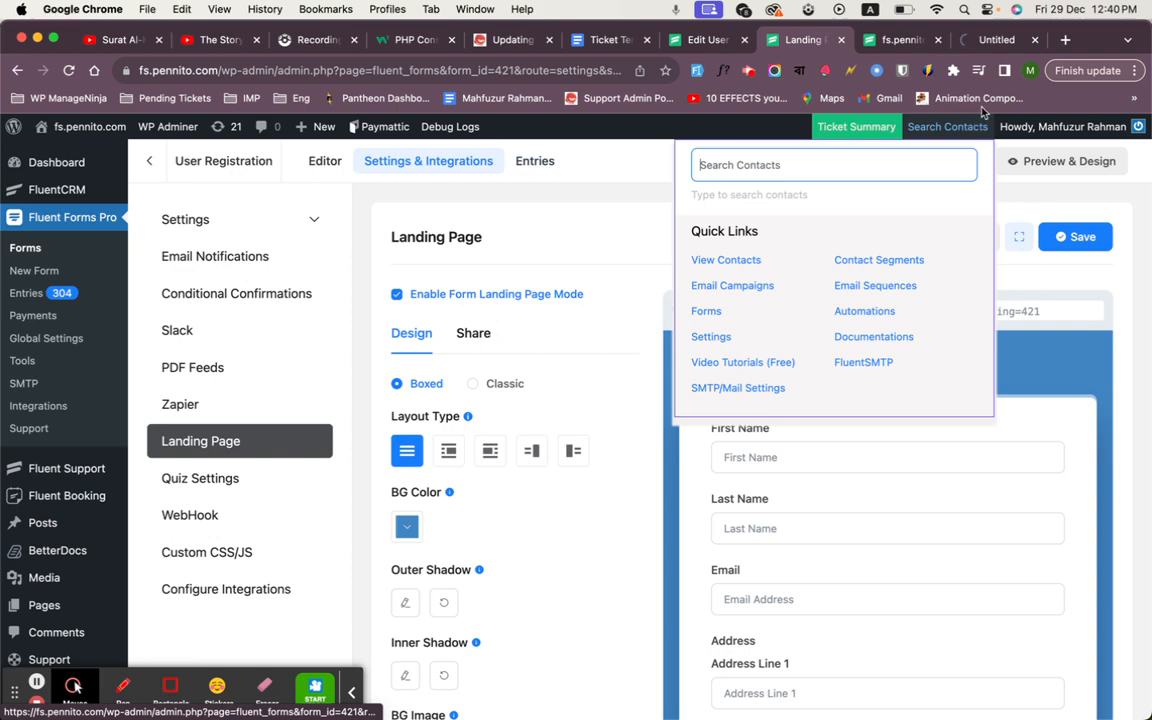
pyautogui.click(1010, 40)
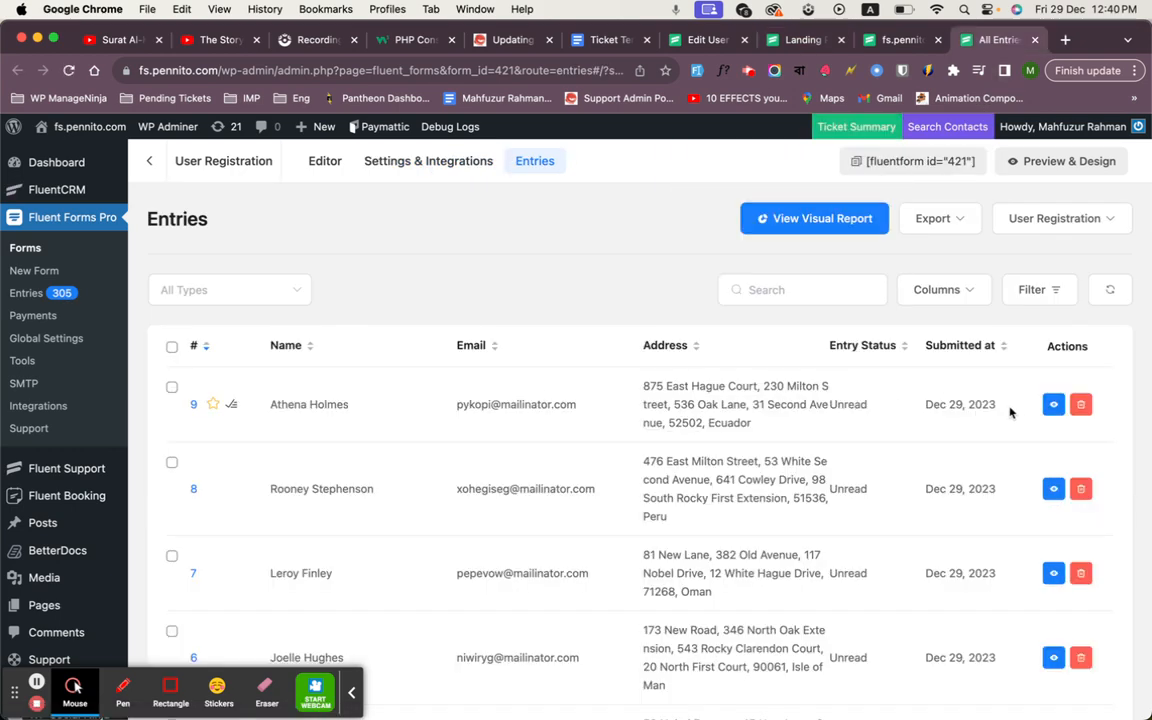
pyautogui.click(1053, 404)
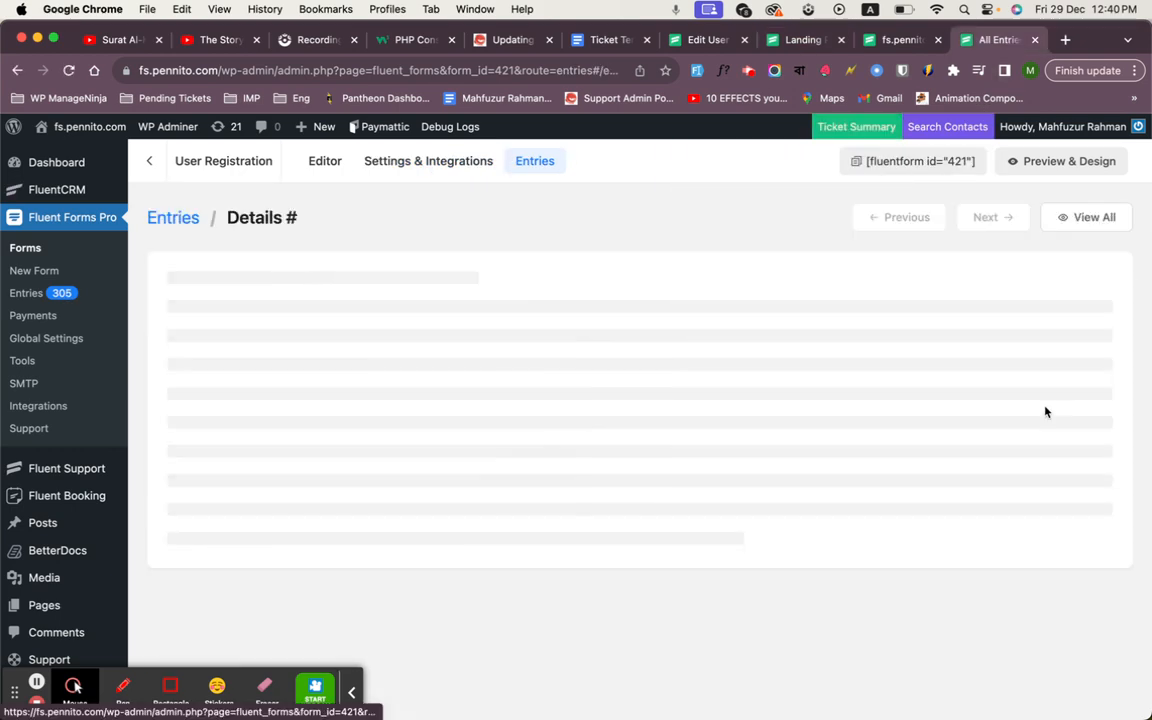
# - Find the copied email address in the entry details and review the entry's submission logs
pyautogui.press('super+f')
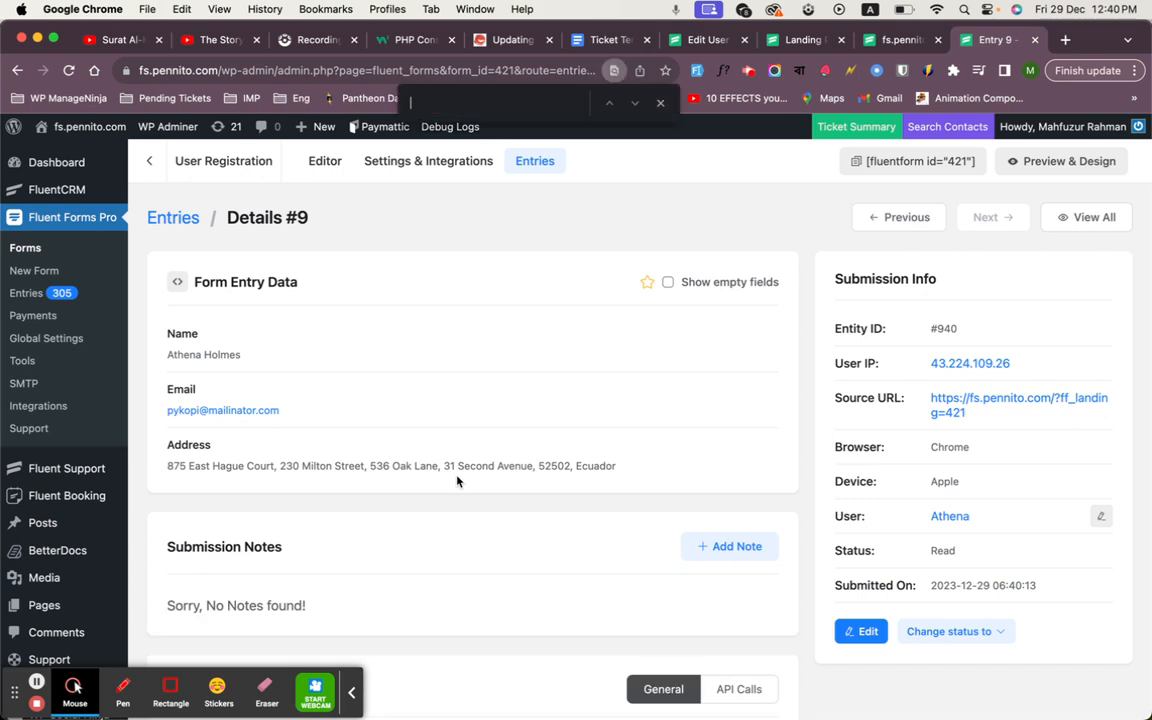
pyautogui.press('super+v')
pyautogui.press('Escape')
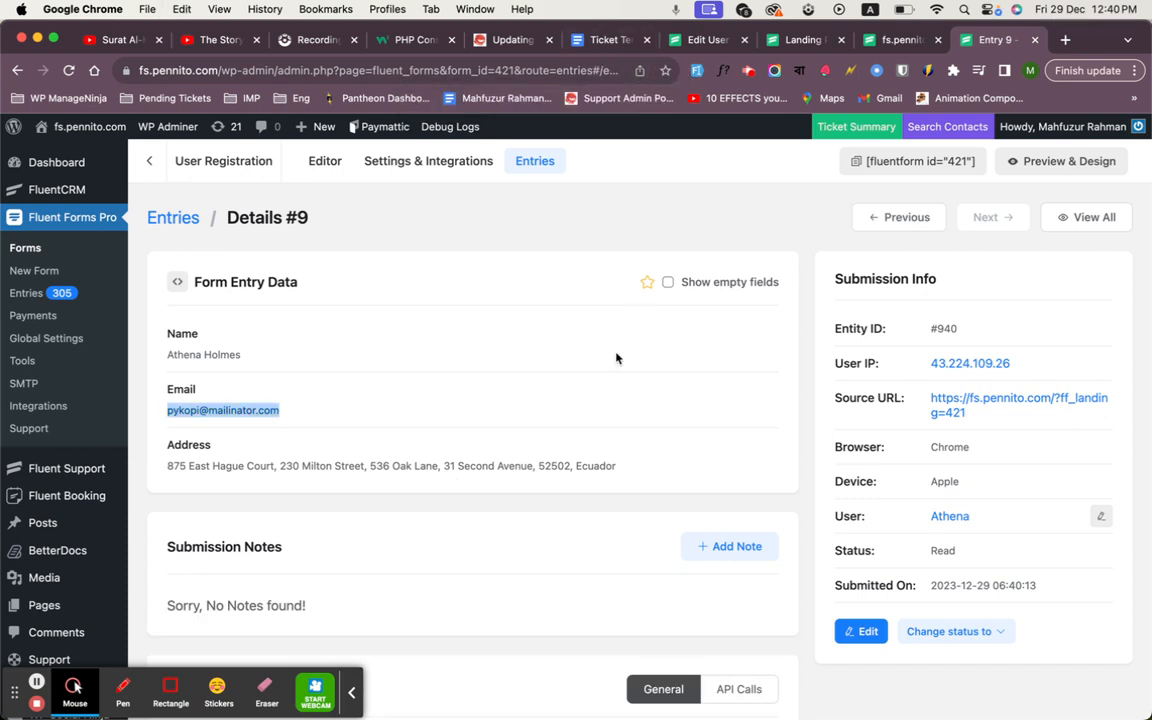
pyautogui.scroll(-3, 557, 323)
pyautogui.click(462, 375)
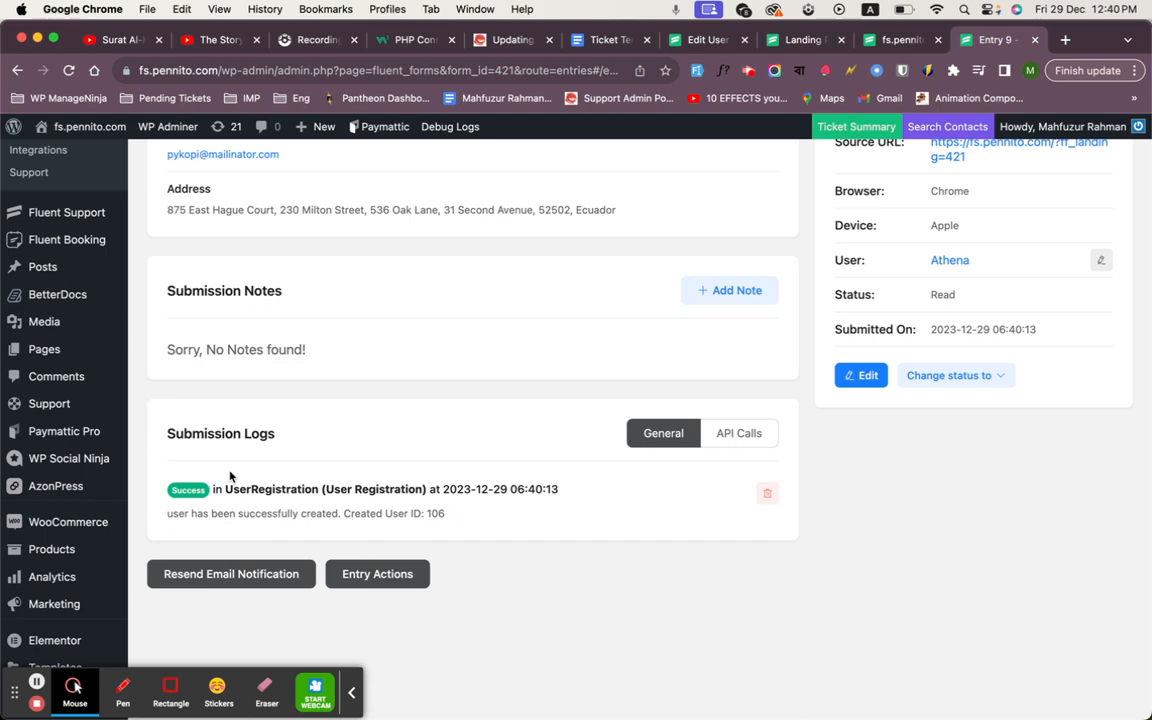
# - Open the WordPress users list in a new tab, search for the copied email address and open the matching user for editing
pyautogui.scroll(-5, 229, 477)
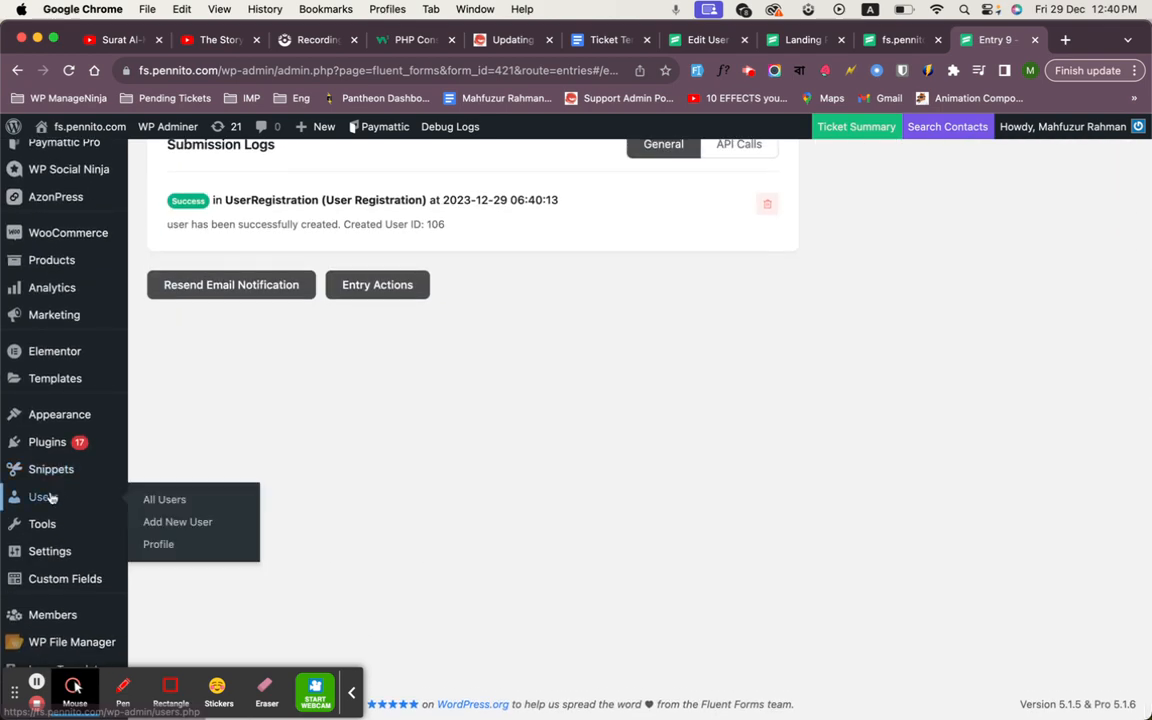
pyautogui.keyDown('super'); pyautogui.click(45, 497); pyautogui.keyUp('super')
pyautogui.click(1000, 40)
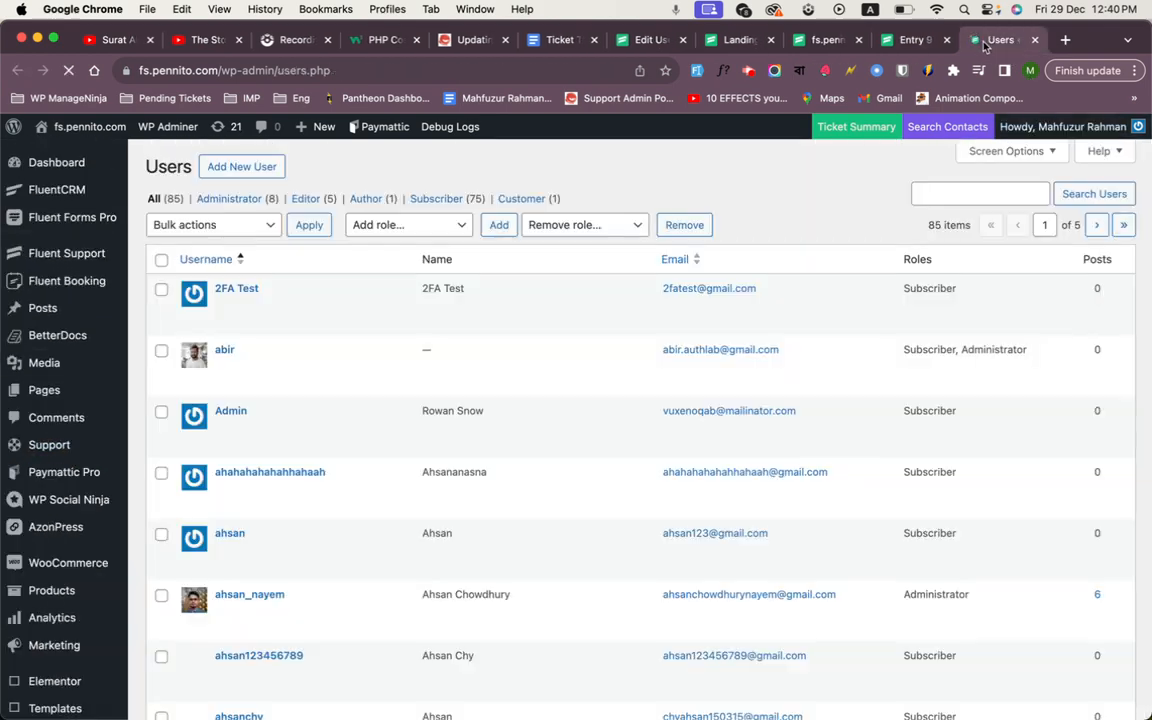
pyautogui.click(984, 193)
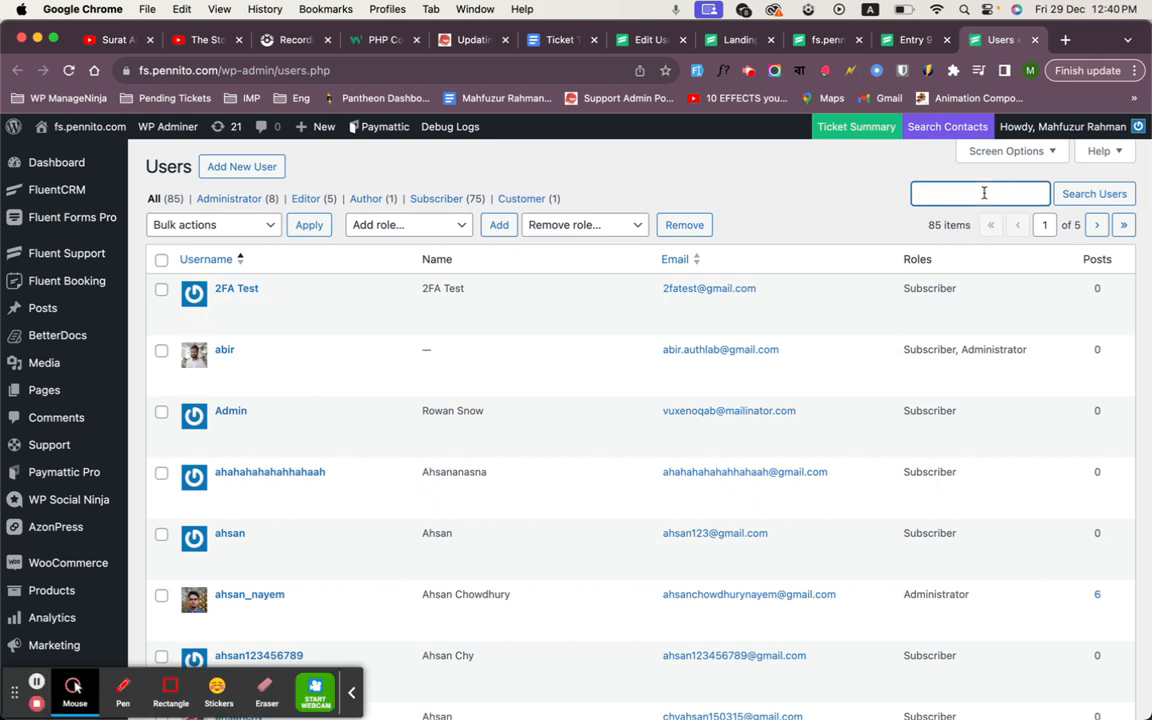
pyautogui.press('super+v')
pyautogui.press('Return')
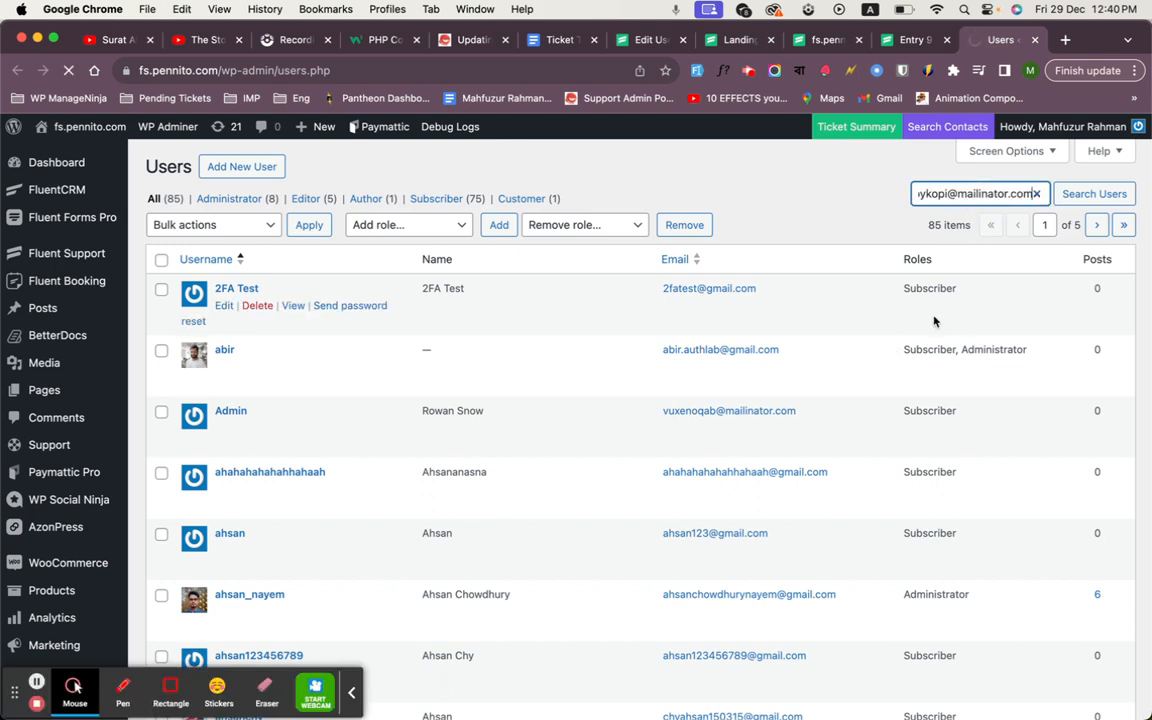
pyautogui.click(224, 305)
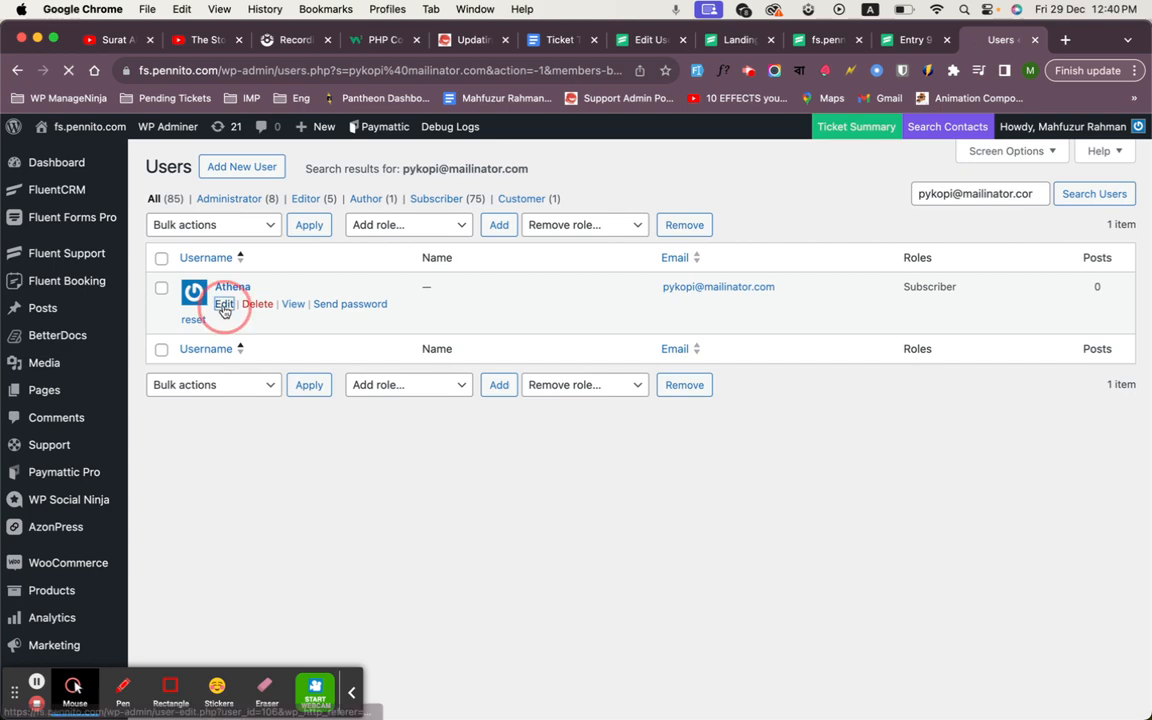
# - Examine the address lines in the Customer billing address section of the new user's profile
pyautogui.scroll(-1, 683, 485)
pyautogui.scroll(-15, 683, 485)
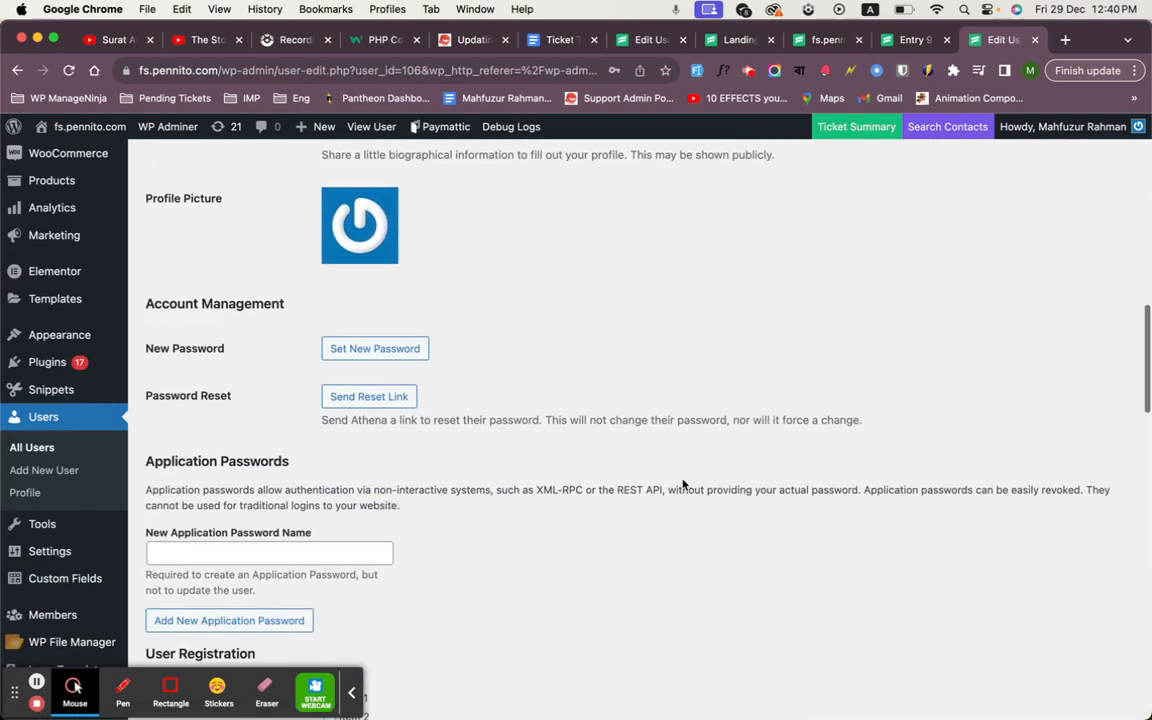
pyautogui.scroll(-10, 683, 485)
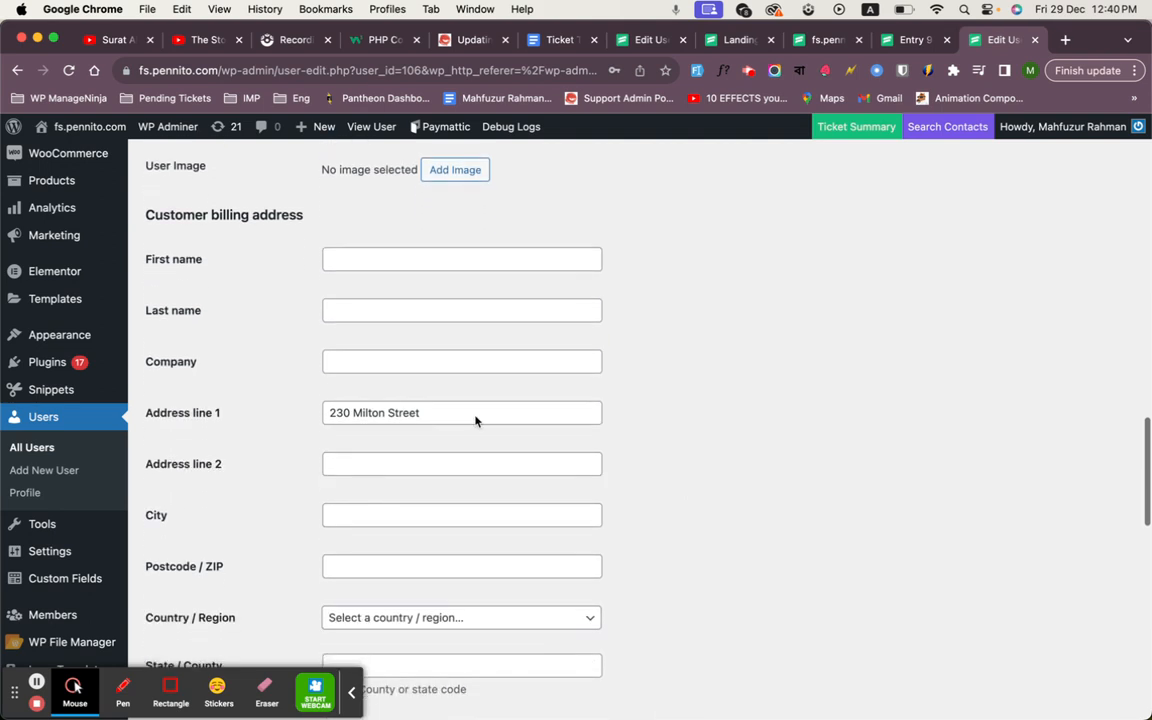
# - Compare the billing address lines in the user's profile with the address recorded in the form entry's details
pyautogui.moveTo(437, 417); pyautogui.dragTo(309, 417)
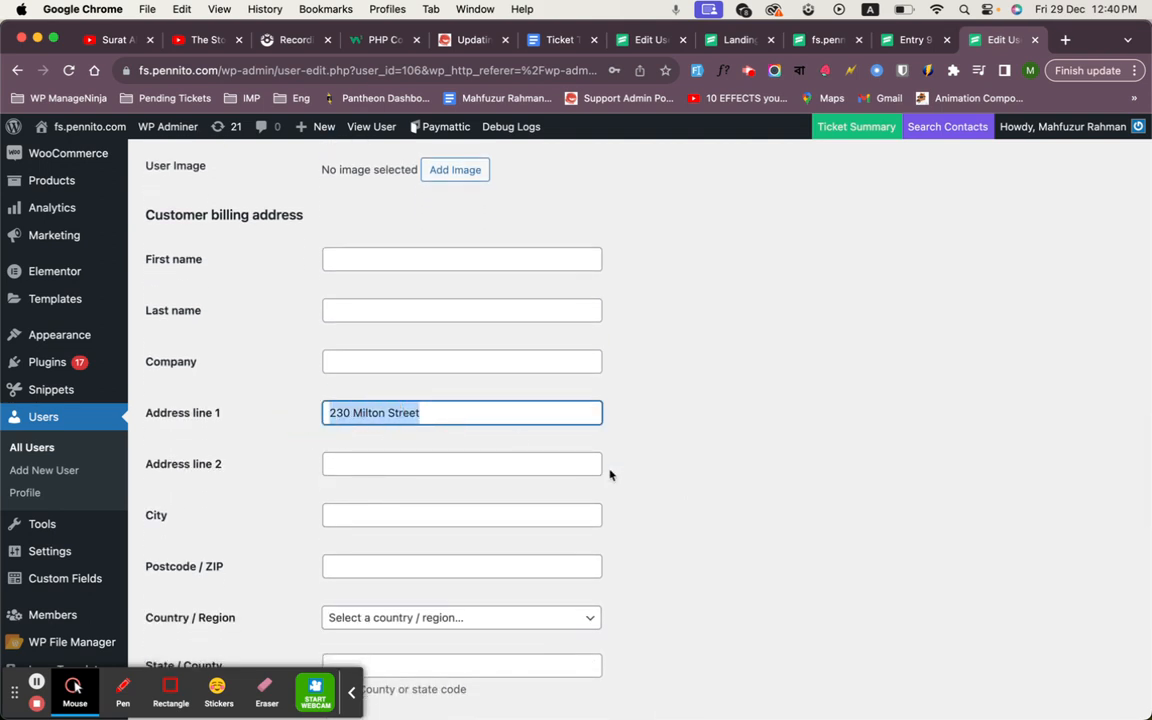
pyautogui.scroll(-8, 610, 475)
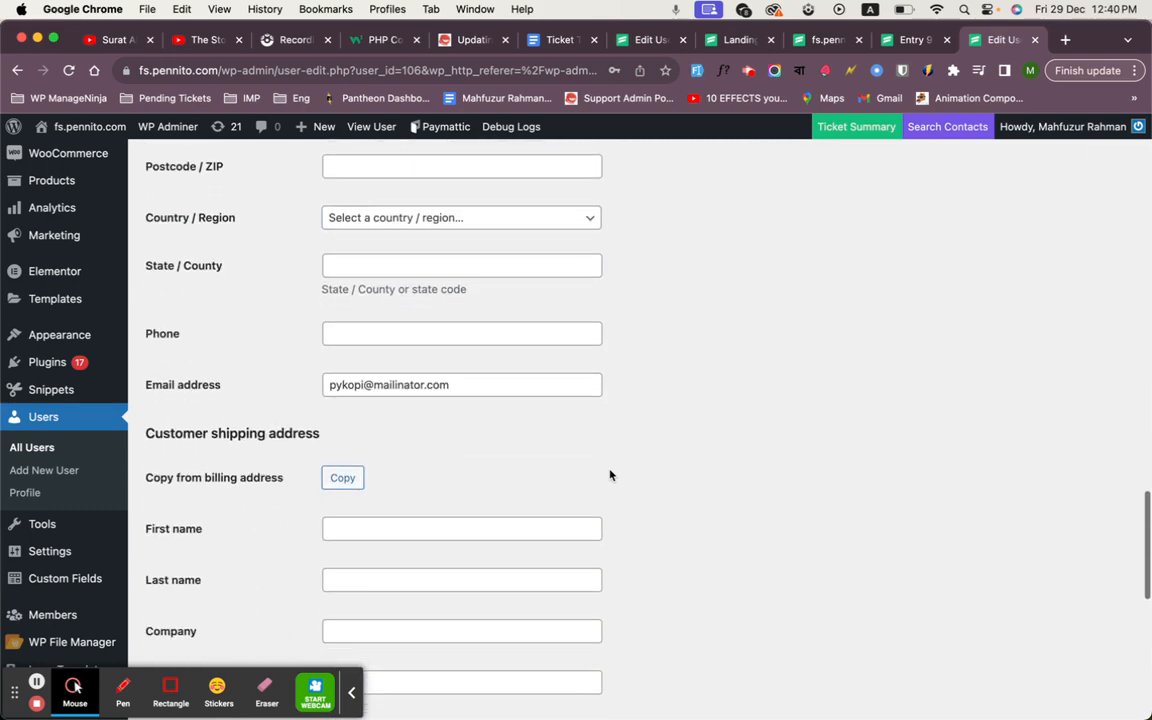
pyautogui.scroll(5, 610, 475)
pyautogui.click(910, 40)
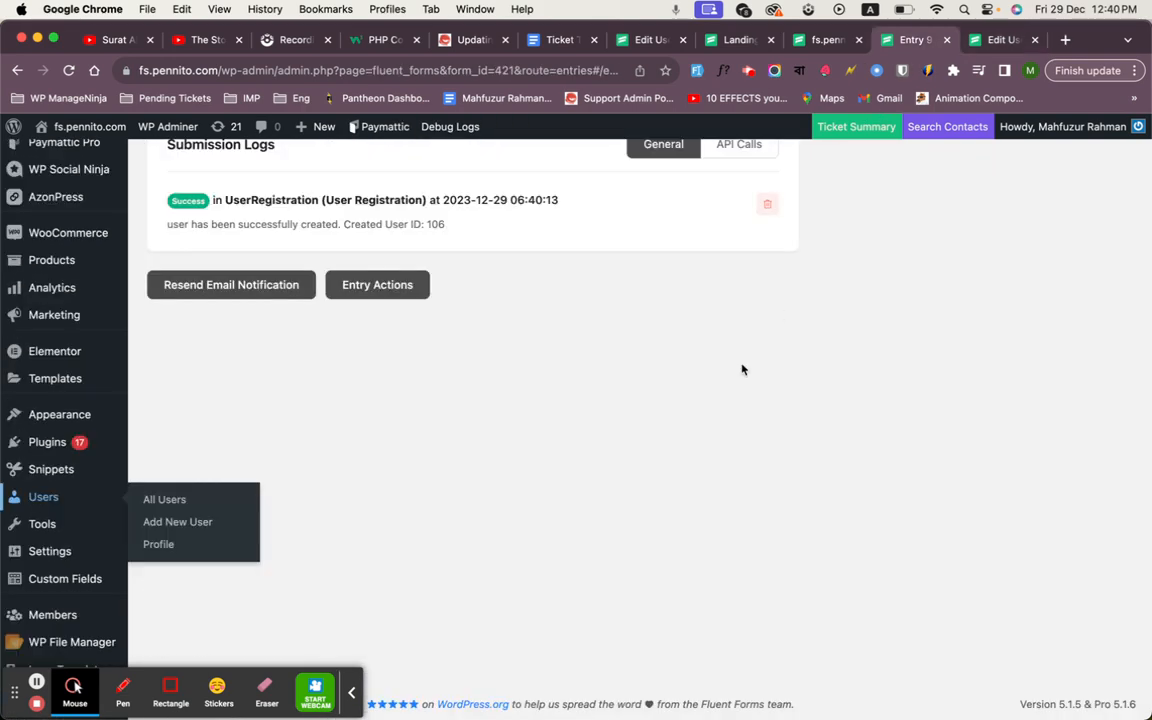
pyautogui.scroll(3, 742, 370)
pyautogui.scroll(3, 742, 370)
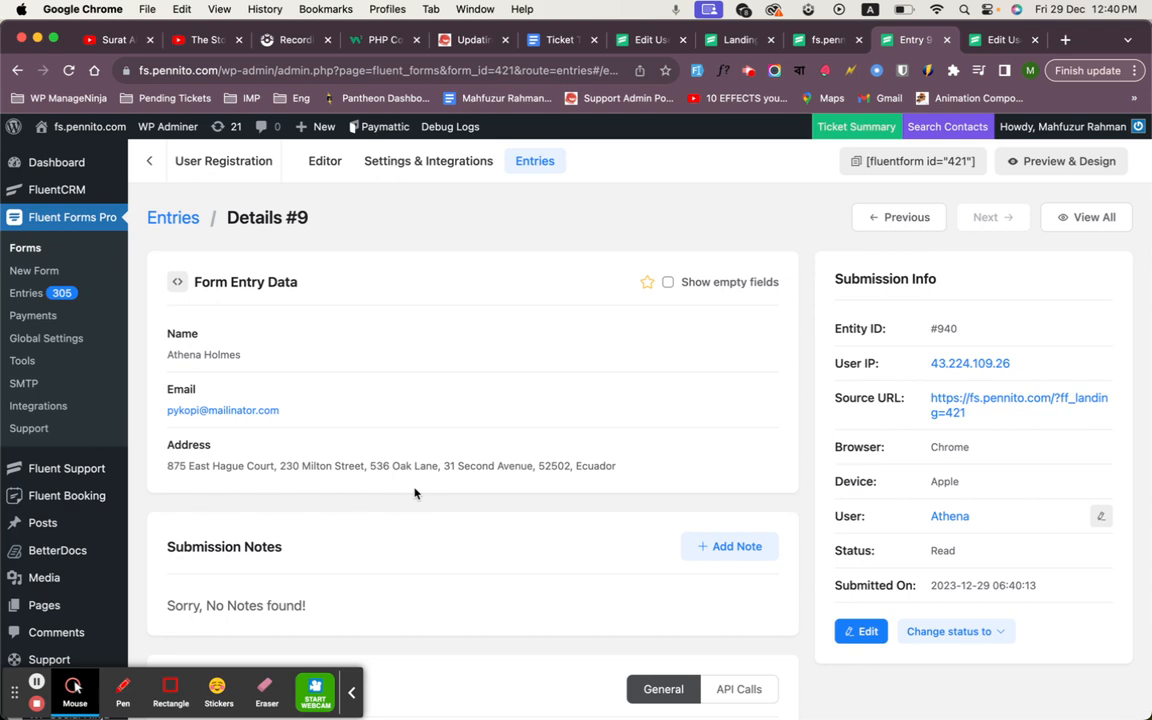
pyautogui.scroll(-1, 482, 527)
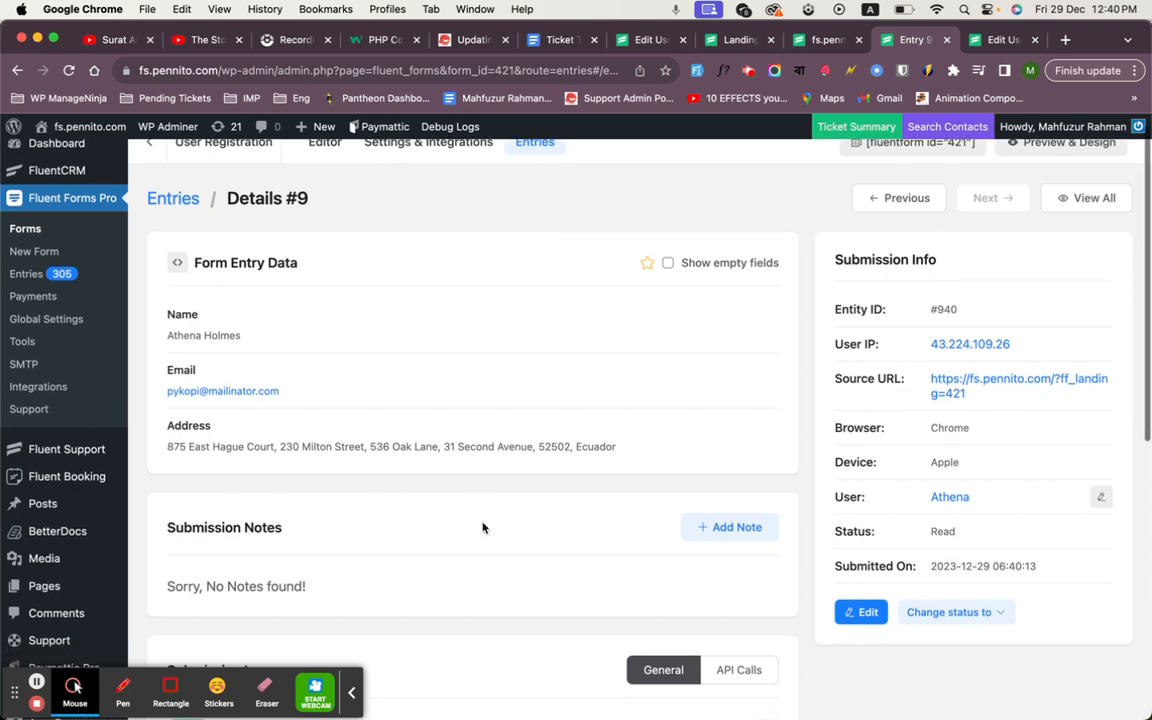
pyautogui.scroll(2, 455, 260)
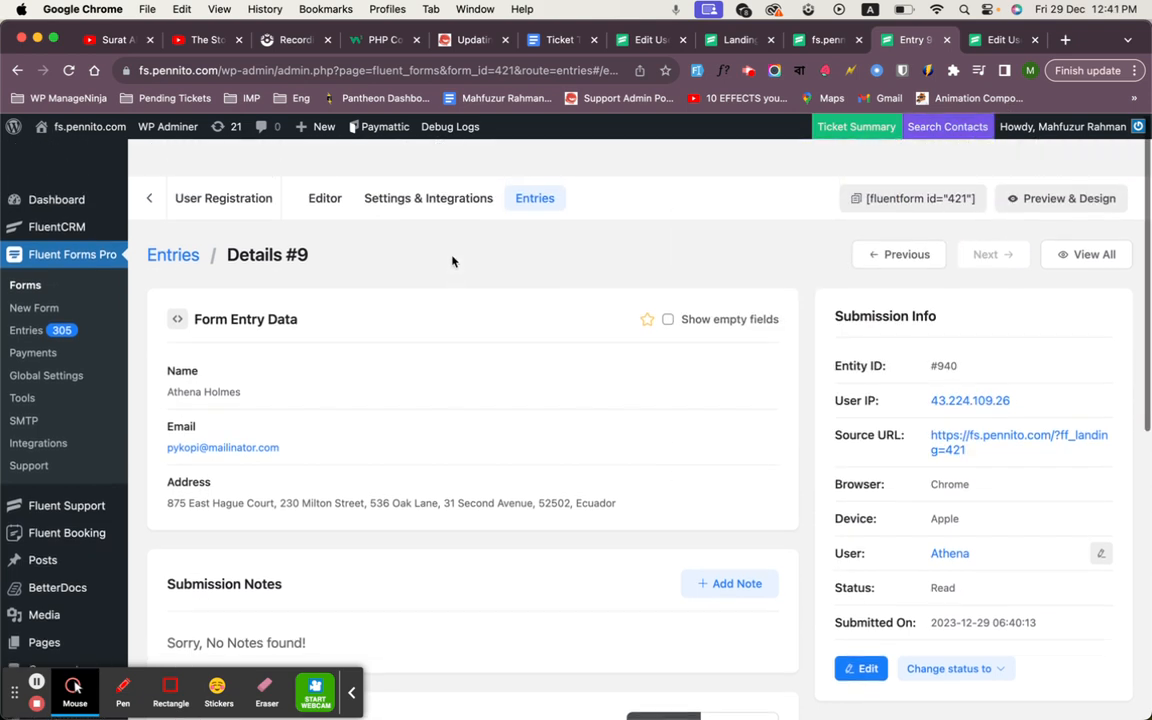
# - Open the form's User Registration integration feed for editing and go to the second User Meta key
pyautogui.click(429, 171)
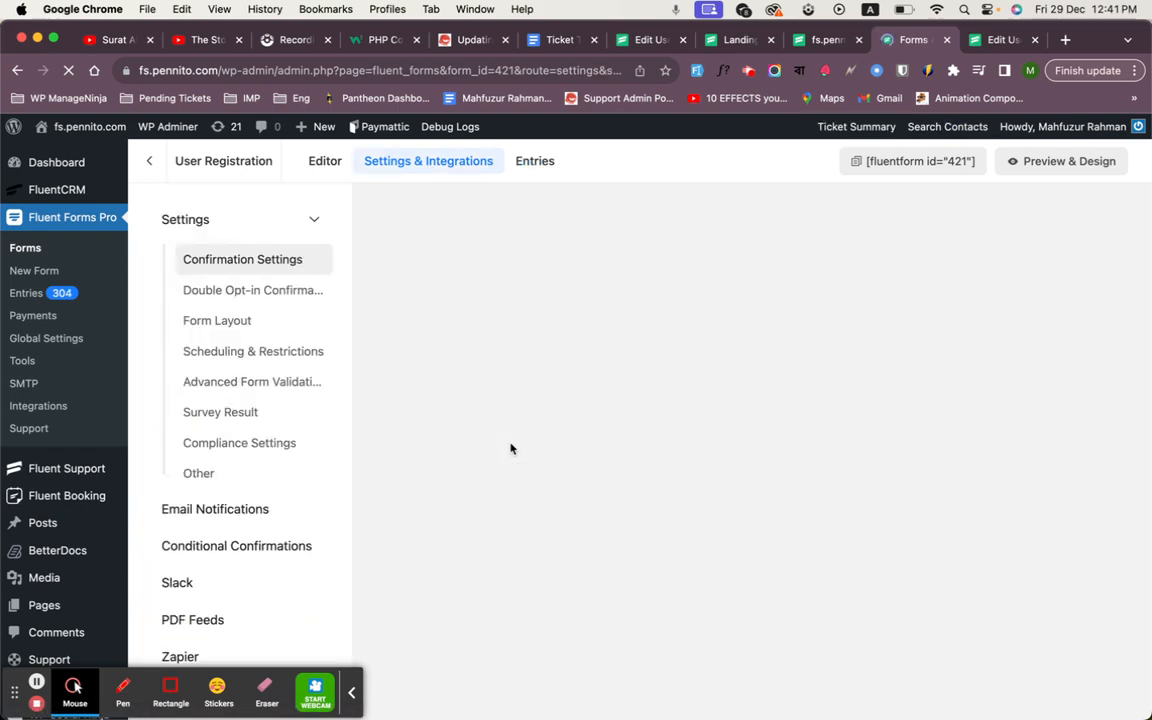
pyautogui.scroll(-10, 197, 505)
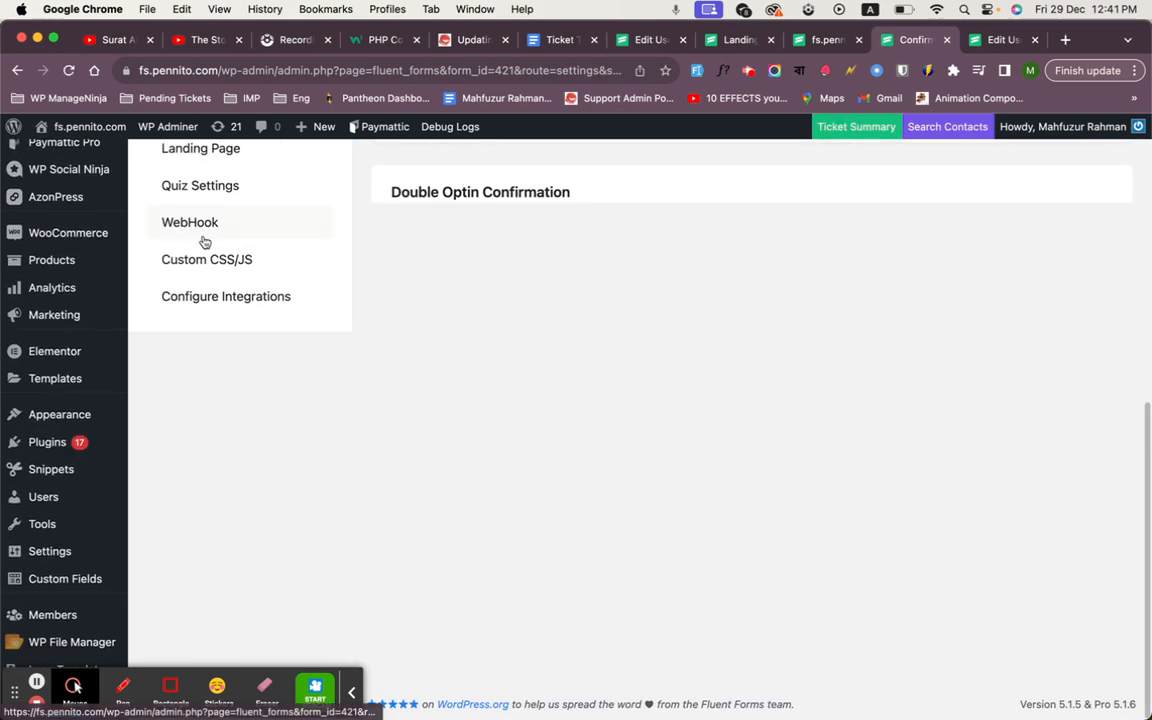
pyautogui.click(226, 296)
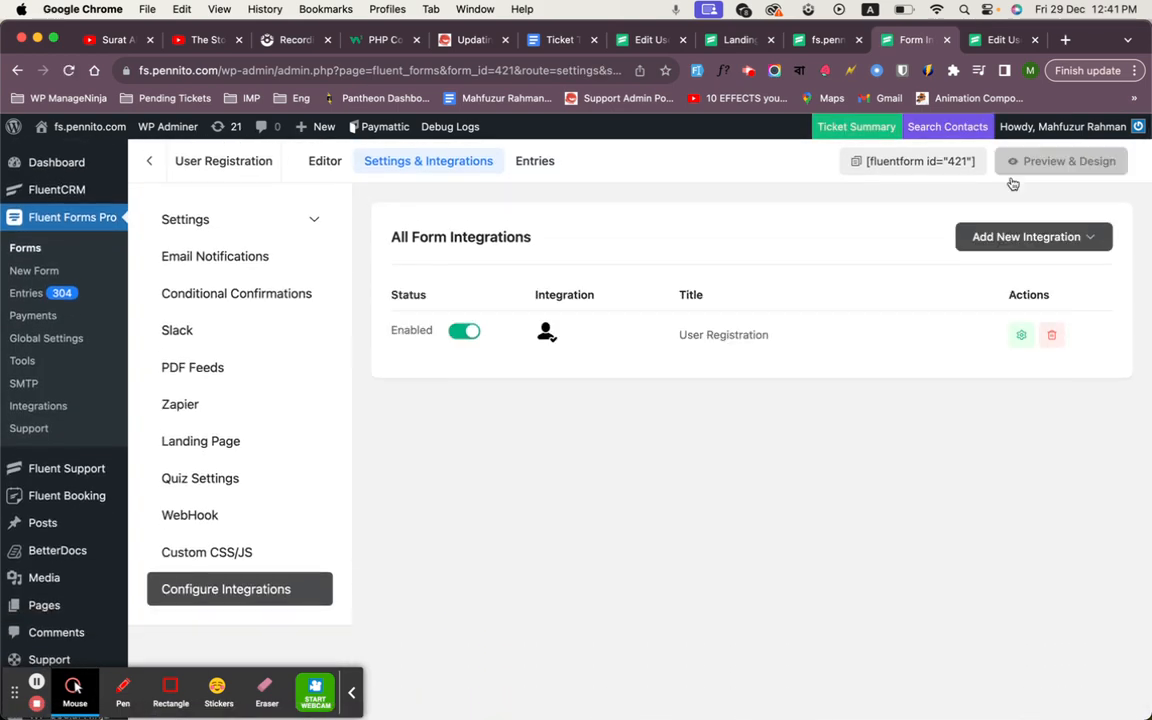
pyautogui.click(1022, 334)
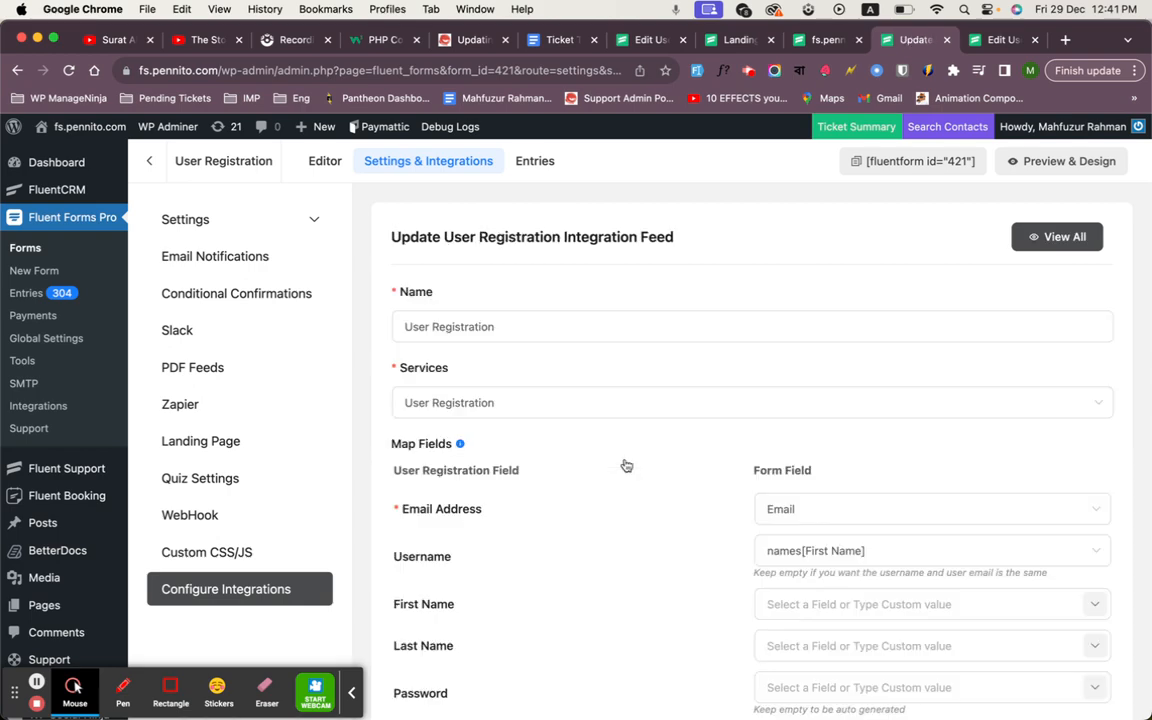
pyautogui.scroll(-10, 625, 463)
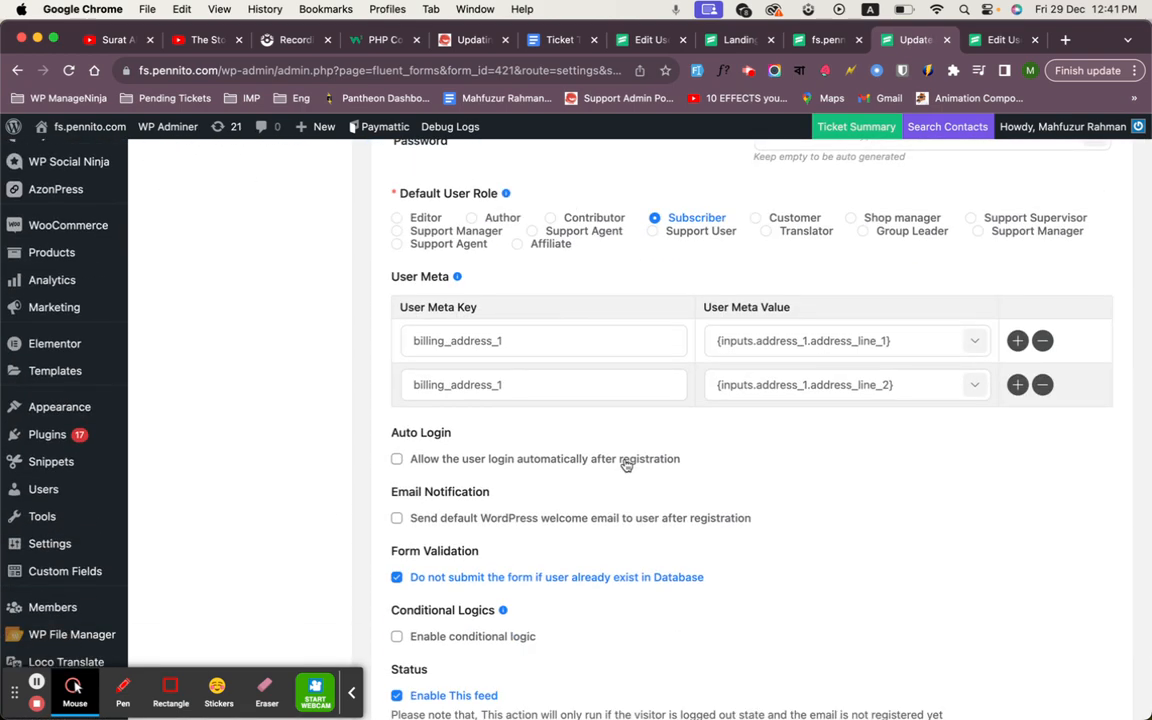
pyautogui.click(545, 393)
# - Inspect the billing Address line 2 field on the user profile page and copy its name attribute, billing_address_2
pyautogui.click(826, 40)
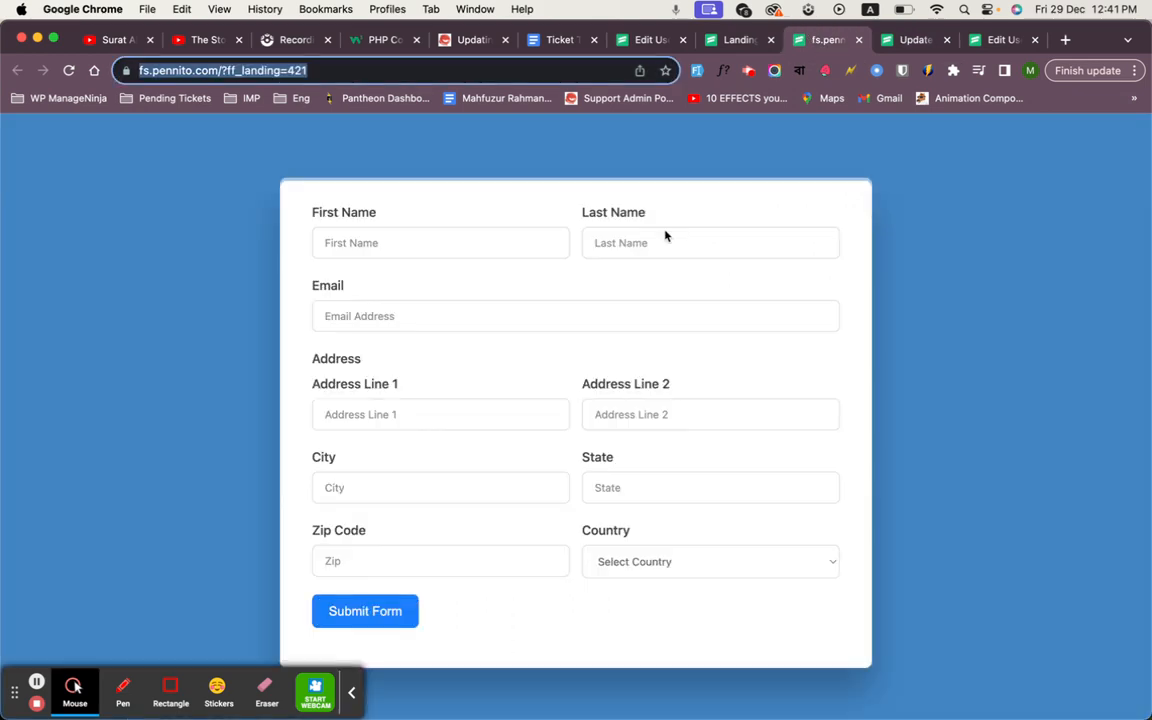
pyautogui.click(718, 40)
pyautogui.click(642, 41)
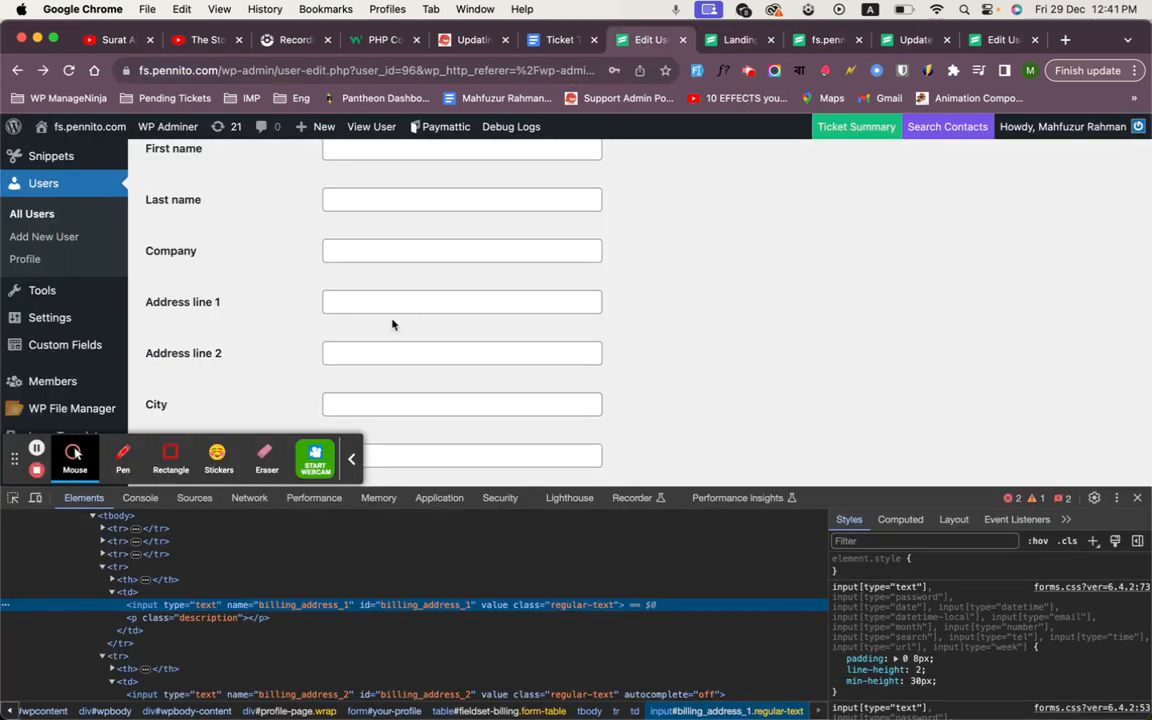
pyautogui.scroll(1, 393, 324)
pyautogui.rightClick(350, 368)
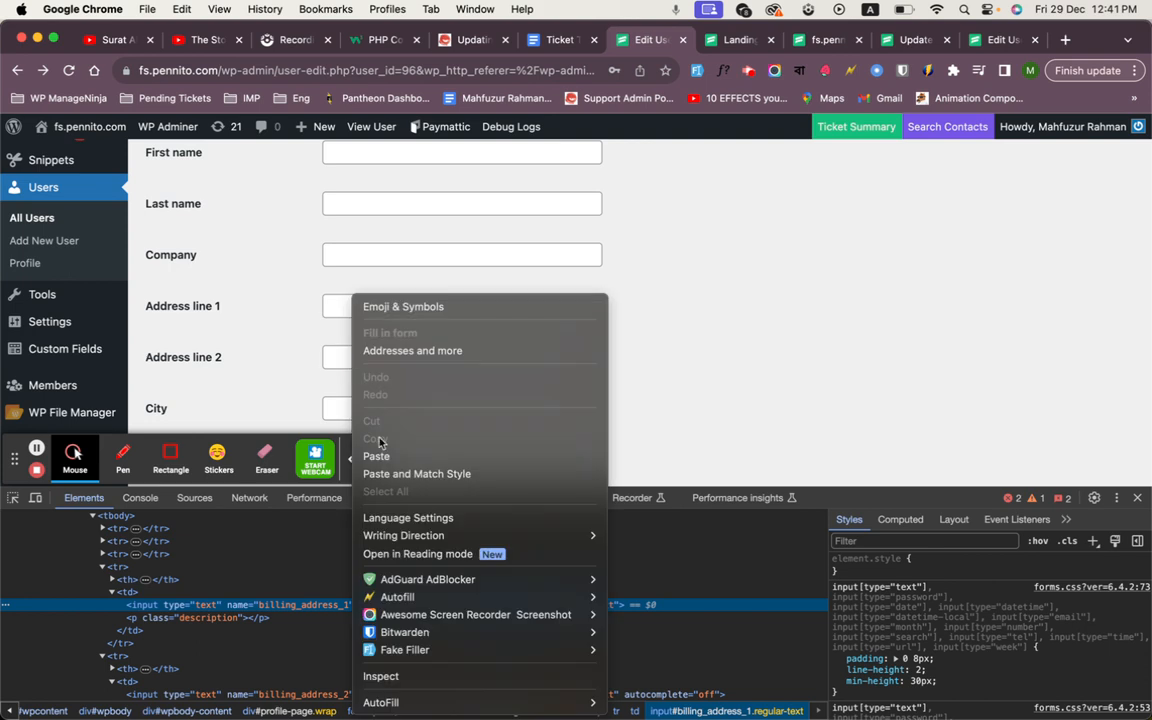
pyautogui.click(381, 680)
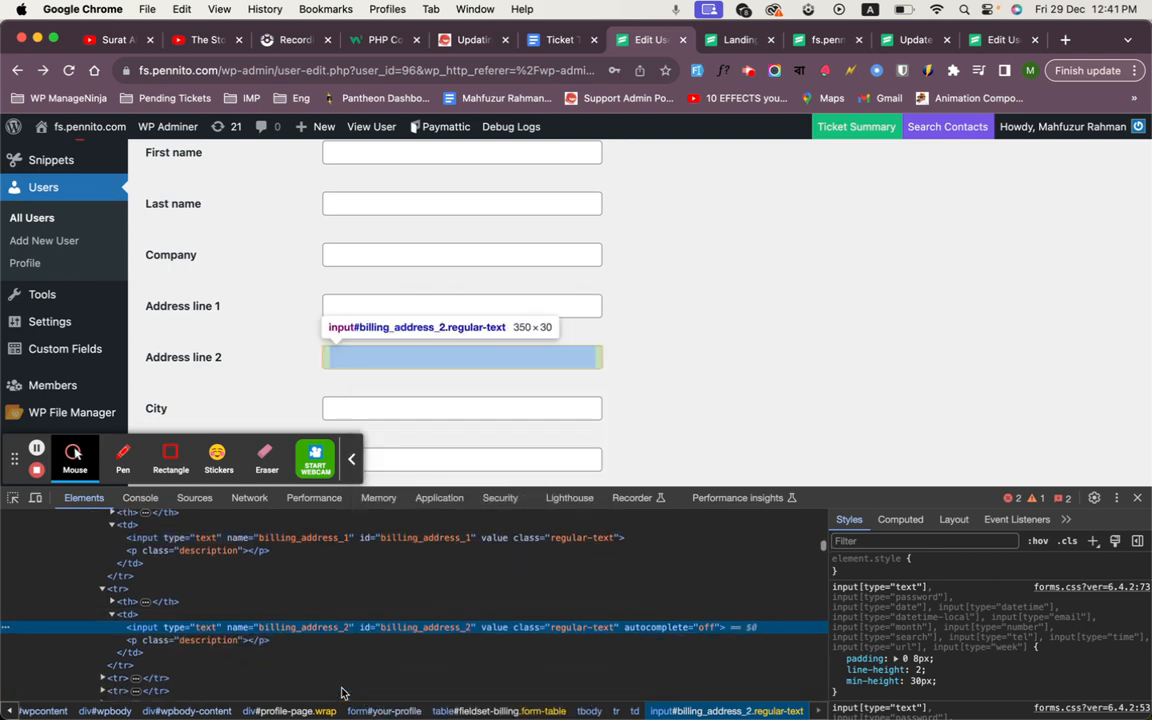
pyautogui.doubleClick(318, 628)
pyautogui.press('super+c')
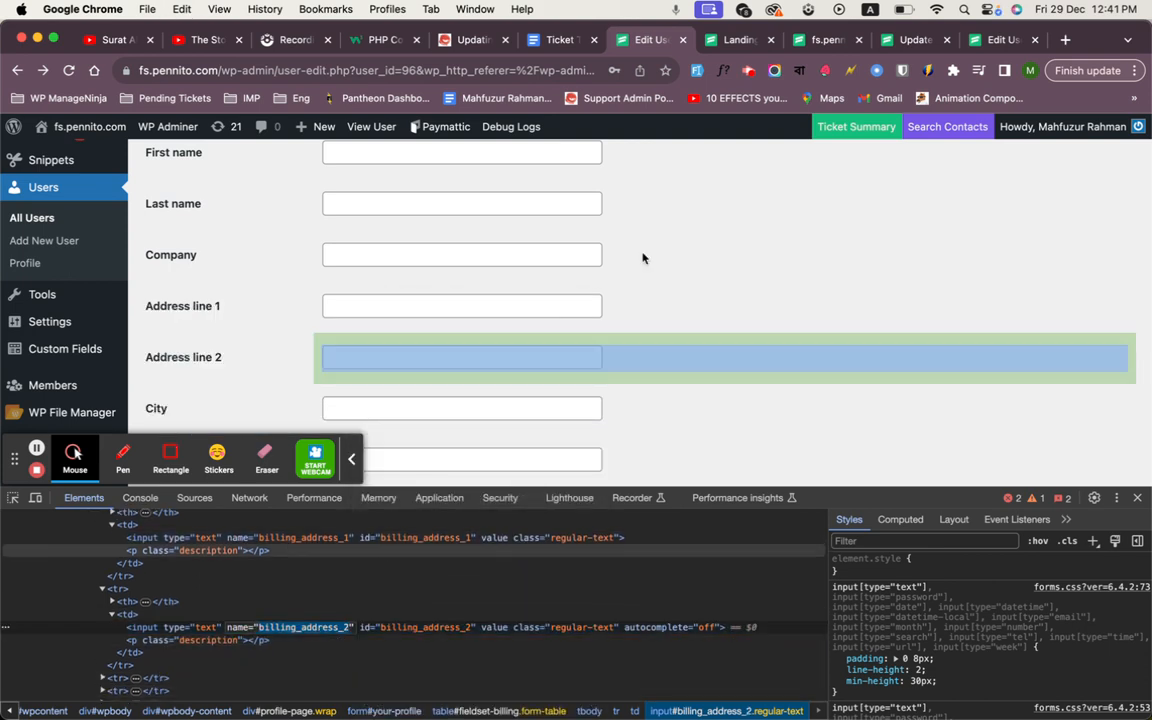
# - Set the second User Meta key in the User Registration feed to billing_address_2 and save the feed
pyautogui.click(738, 40)
pyautogui.click(818, 42)
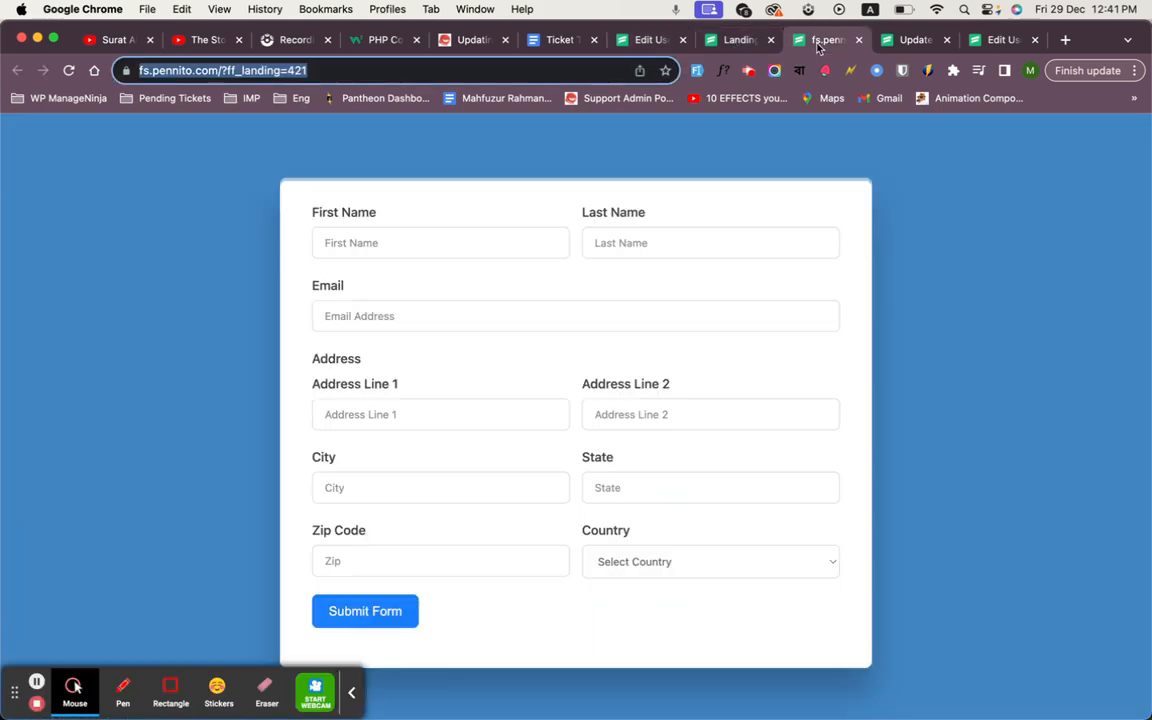
pyautogui.click(910, 40)
pyautogui.click(506, 384)
pyautogui.doubleClick(506, 384)
pyautogui.press('super+v')
pyautogui.scroll(-3, 738, 486)
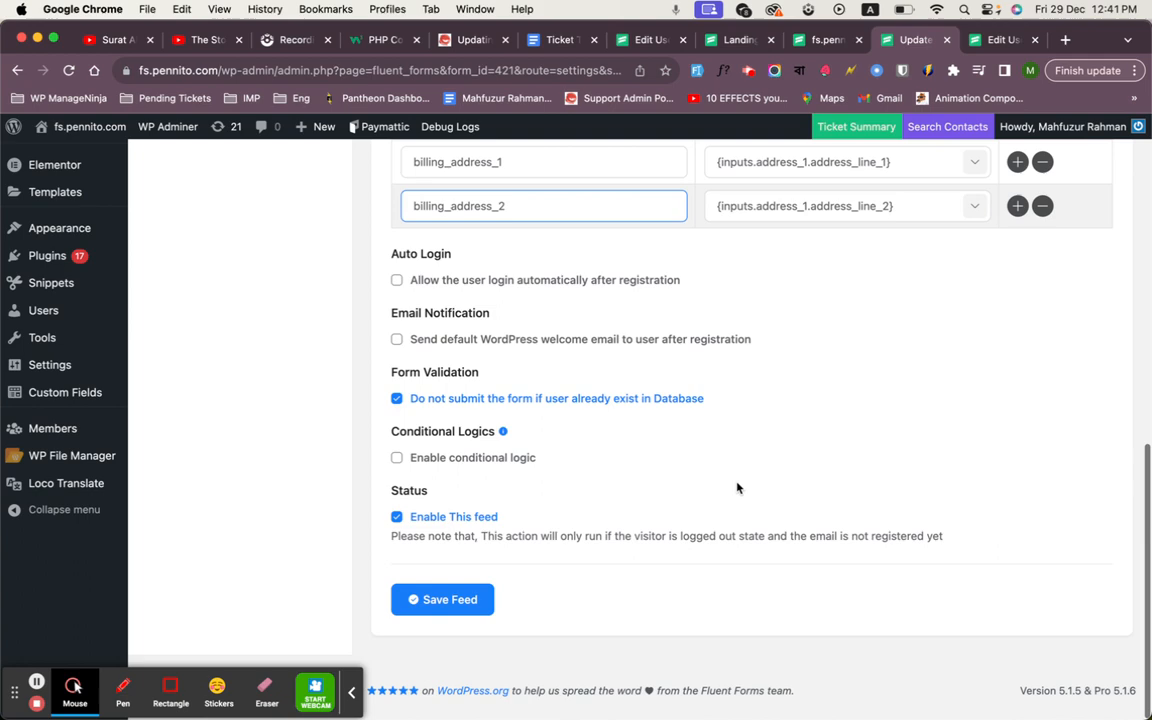
pyautogui.click(450, 613)
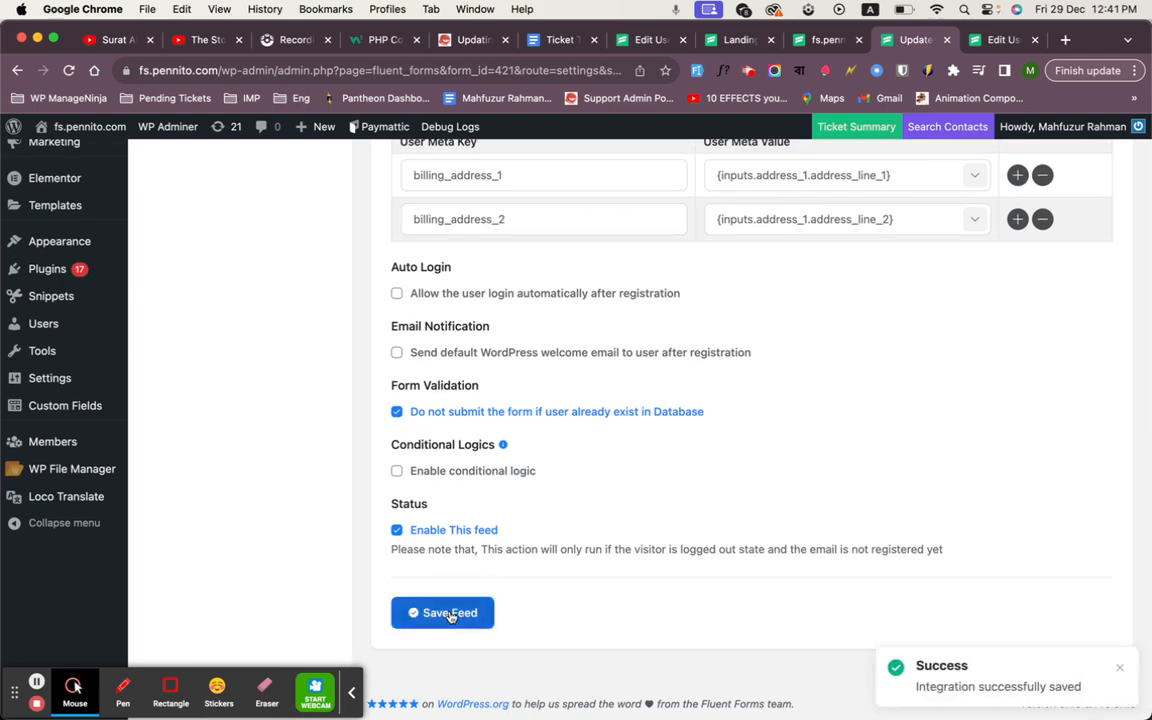
# - Reload the registration form in the incognito window, fill it with generated test data, copying the email address, and submit it
pyautogui.hotkey('ctrl', 'Up')
pyautogui.click(337, 360)
pyautogui.press('super+r')
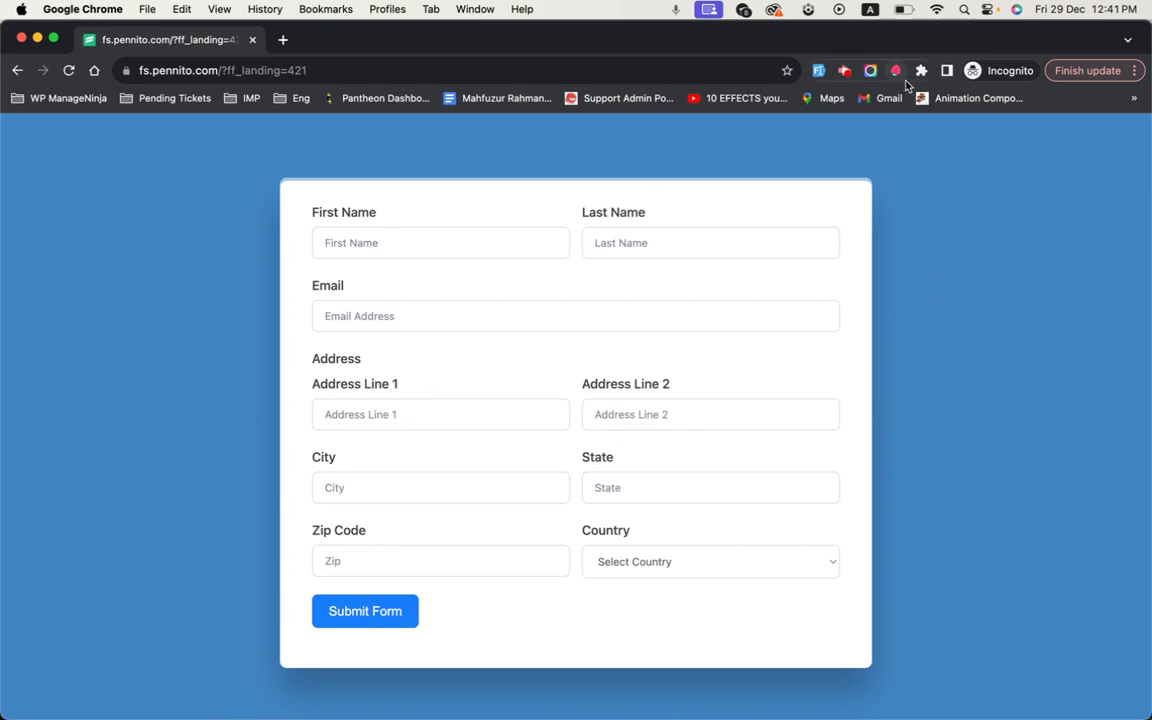
pyautogui.click(818, 72)
pyautogui.tripleClick(489, 310)
pyautogui.press('super+c')
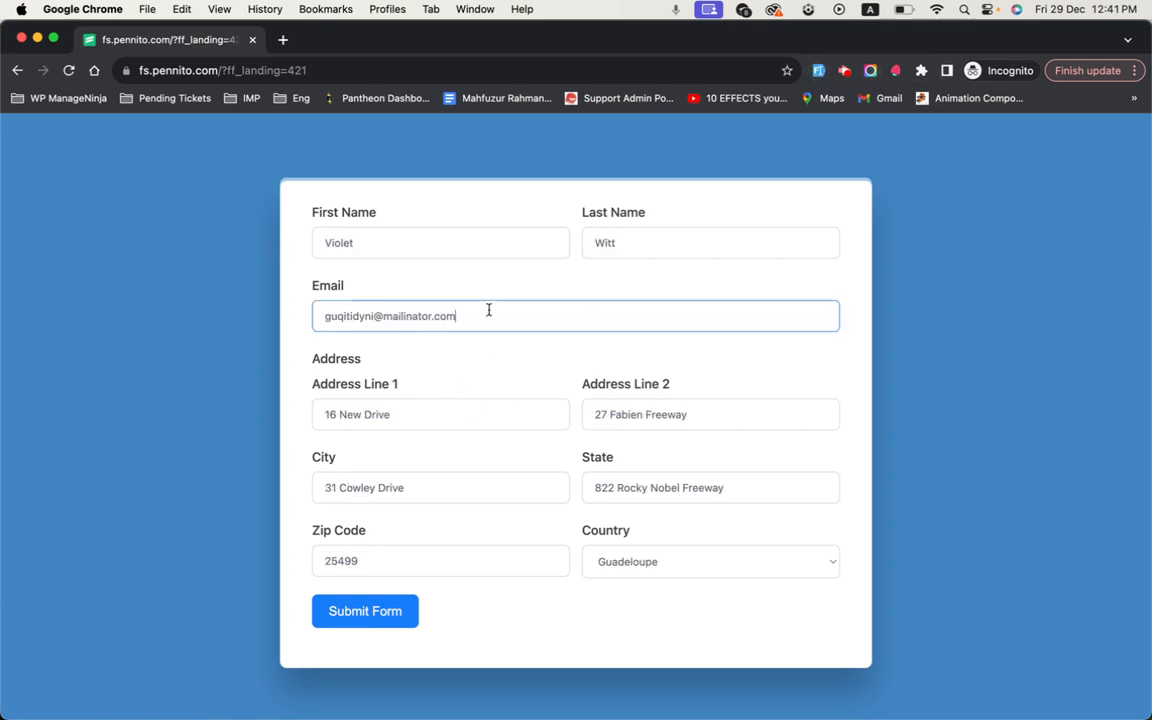
pyautogui.click(362, 624)
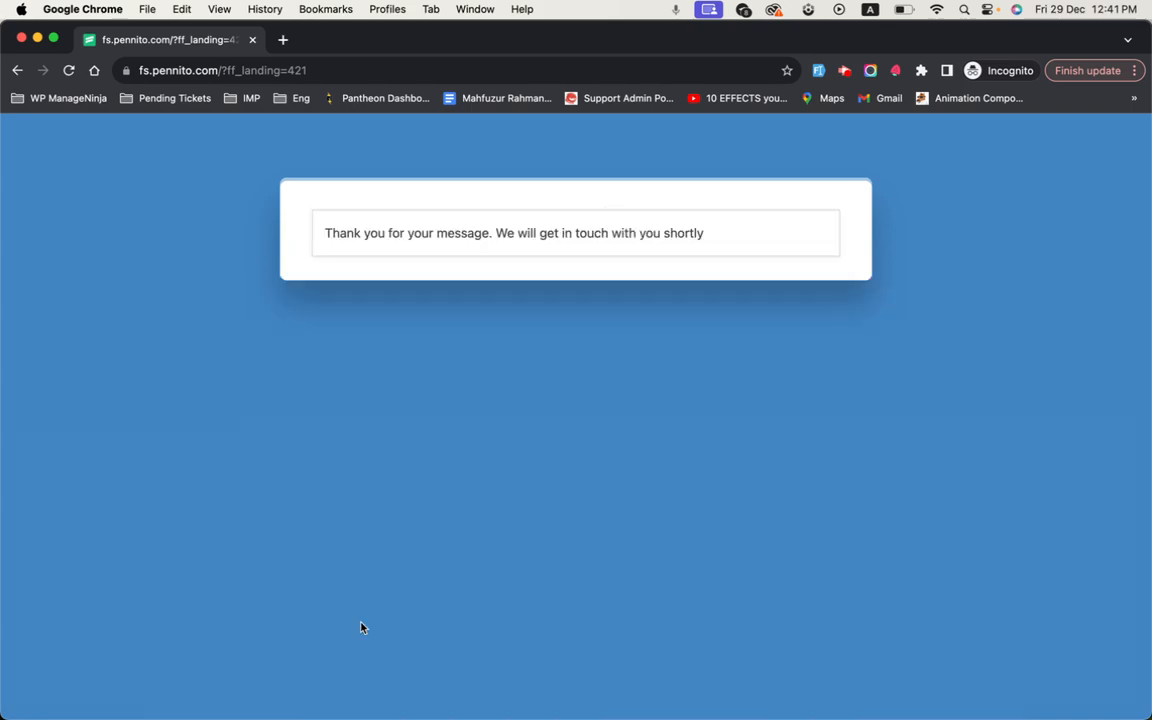
# - Return to the admin window with the form's User Registration feed
pyautogui.hotkey('ctrl', 'Up')
pyautogui.click(401, 355)
pyautogui.scroll(15, 803, 240)
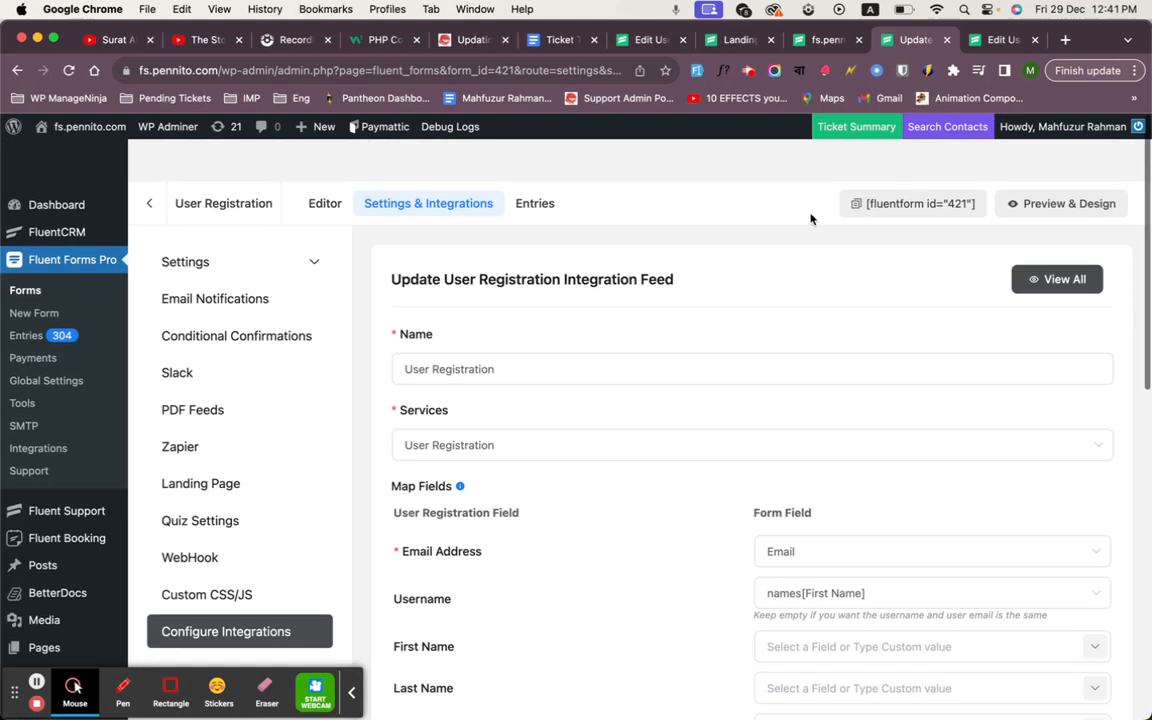
pyautogui.click(990, 40)
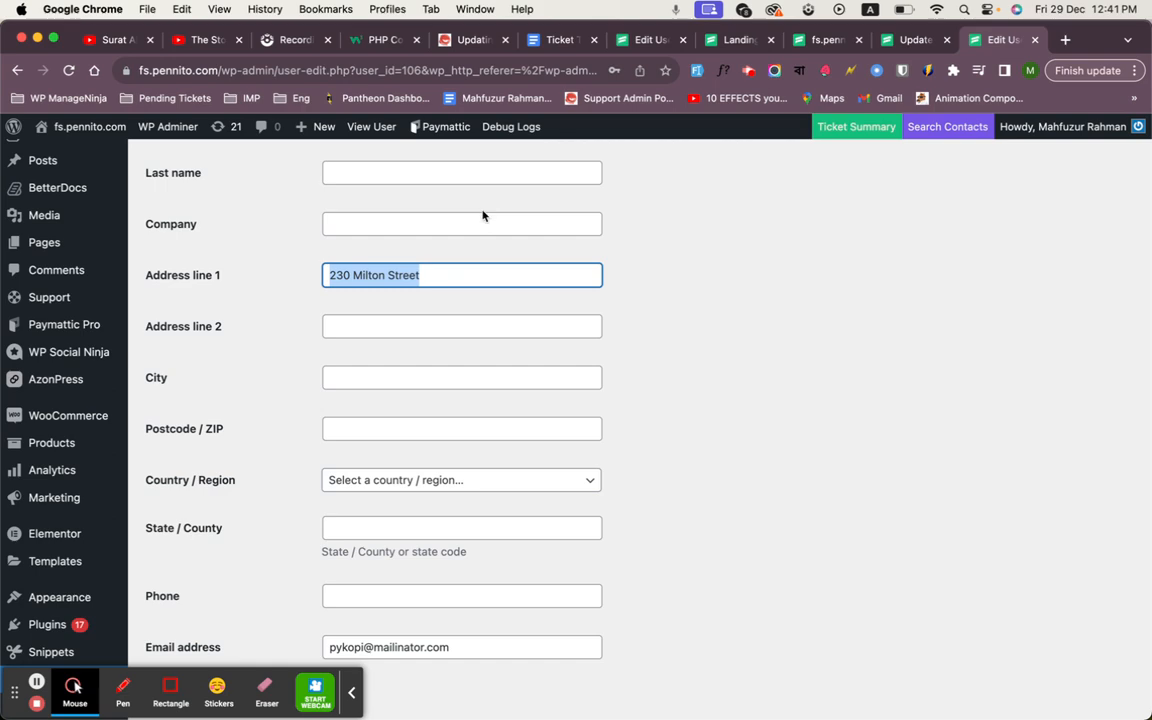
pyautogui.scroll(10, 482, 216)
pyautogui.click(908, 40)
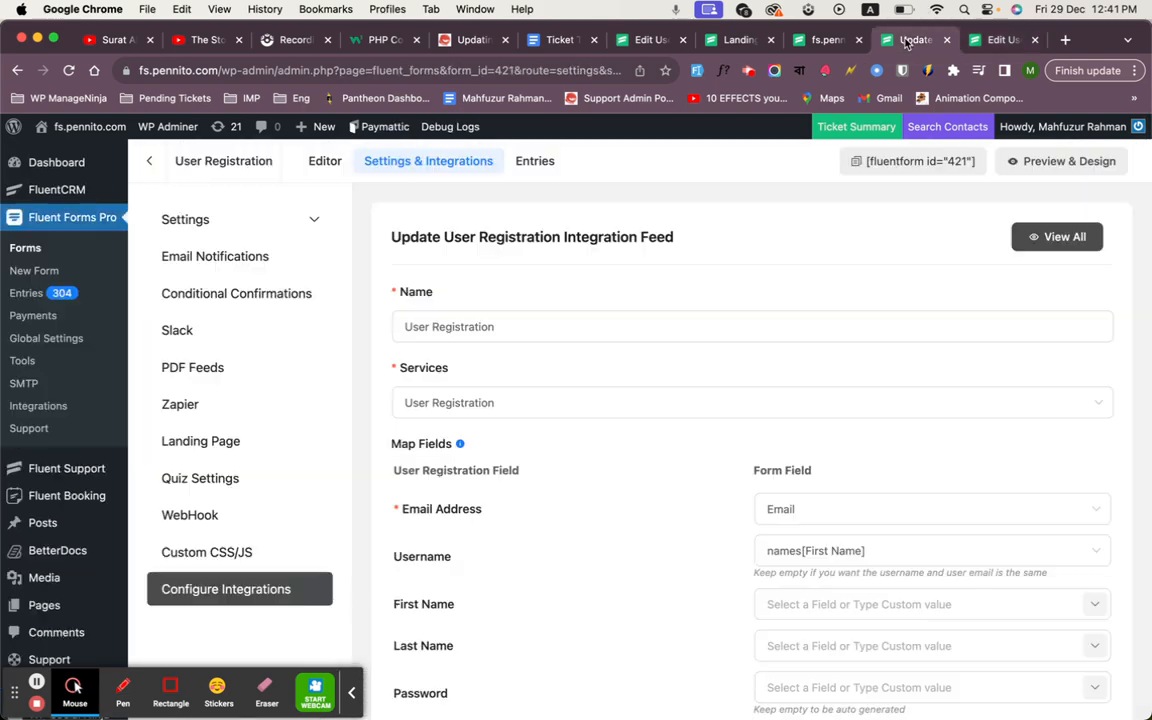
pyautogui.keyDown('super'); pyautogui.click(535, 161); pyautogui.keyUp('super')
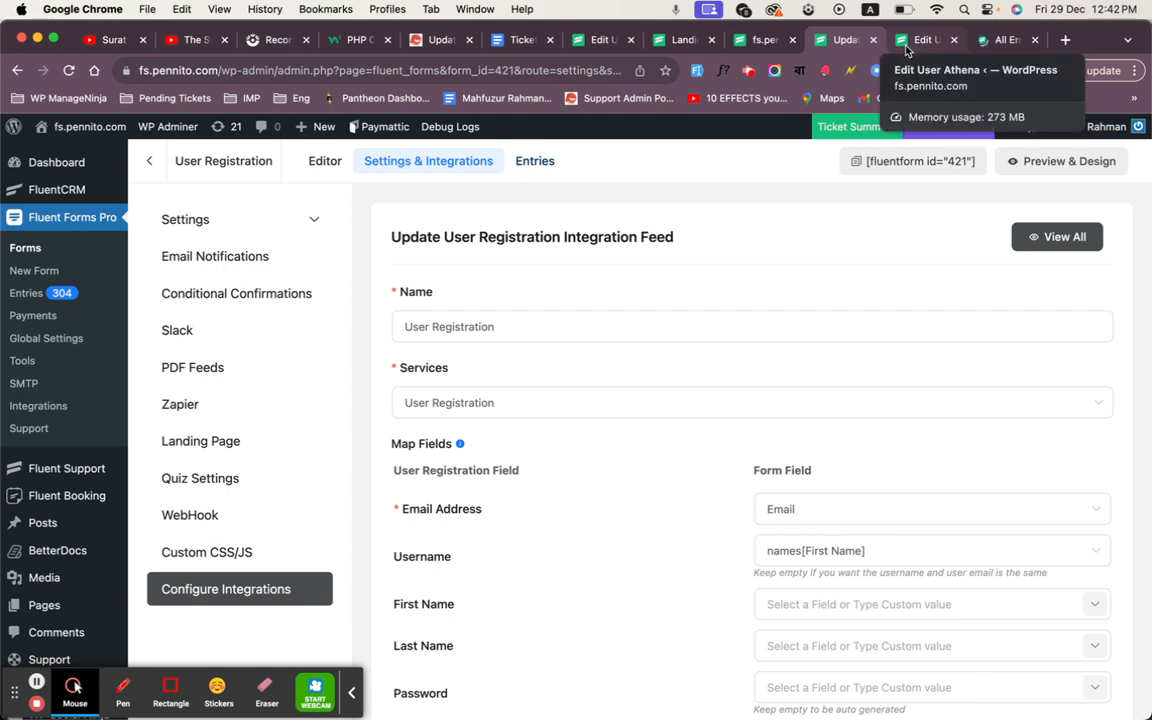
pyautogui.click(918, 40)
pyautogui.click(1035, 40)
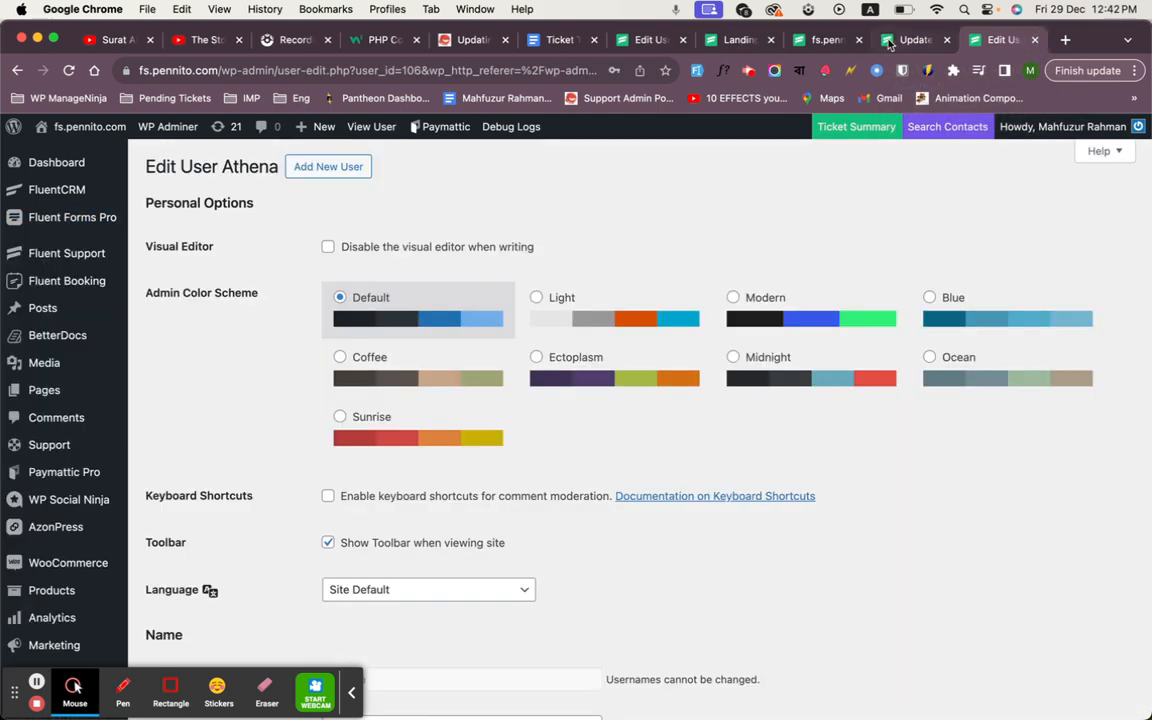
pyautogui.click(828, 40)
pyautogui.click(905, 40)
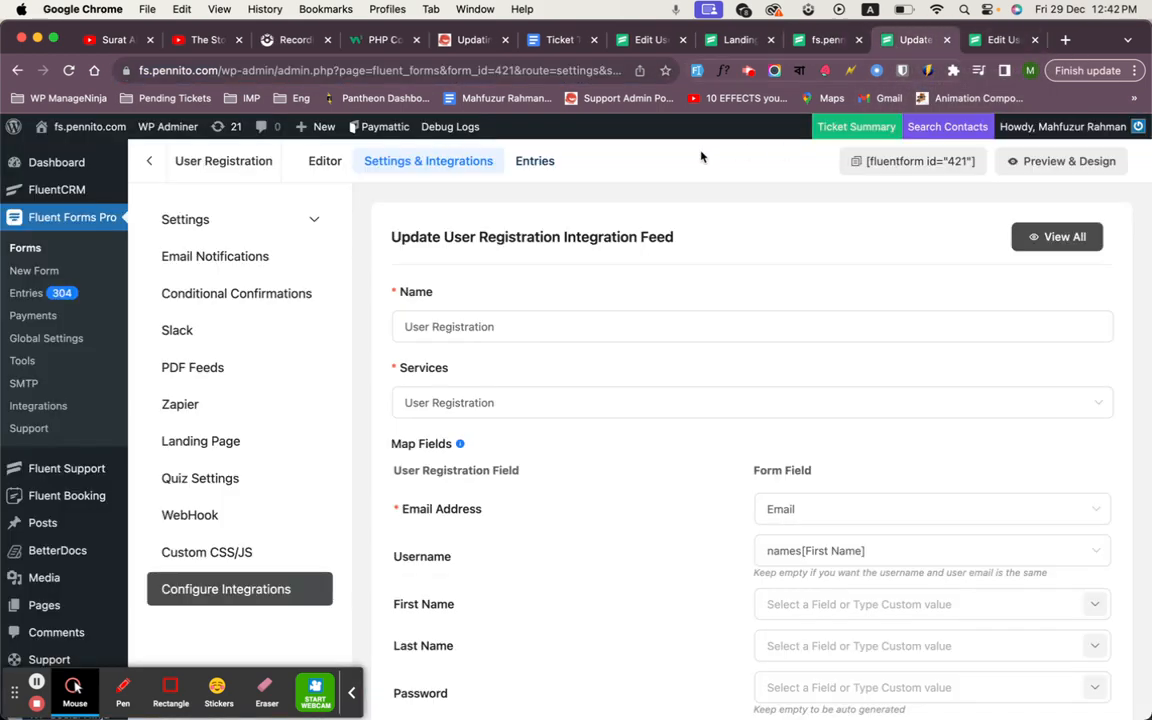
# - Open the form's entries in a new tab and review the newest entry's details and submission logs
pyautogui.keyDown('super'); pyautogui.click(535, 161); pyautogui.keyUp('super')
pyautogui.click(915, 40)
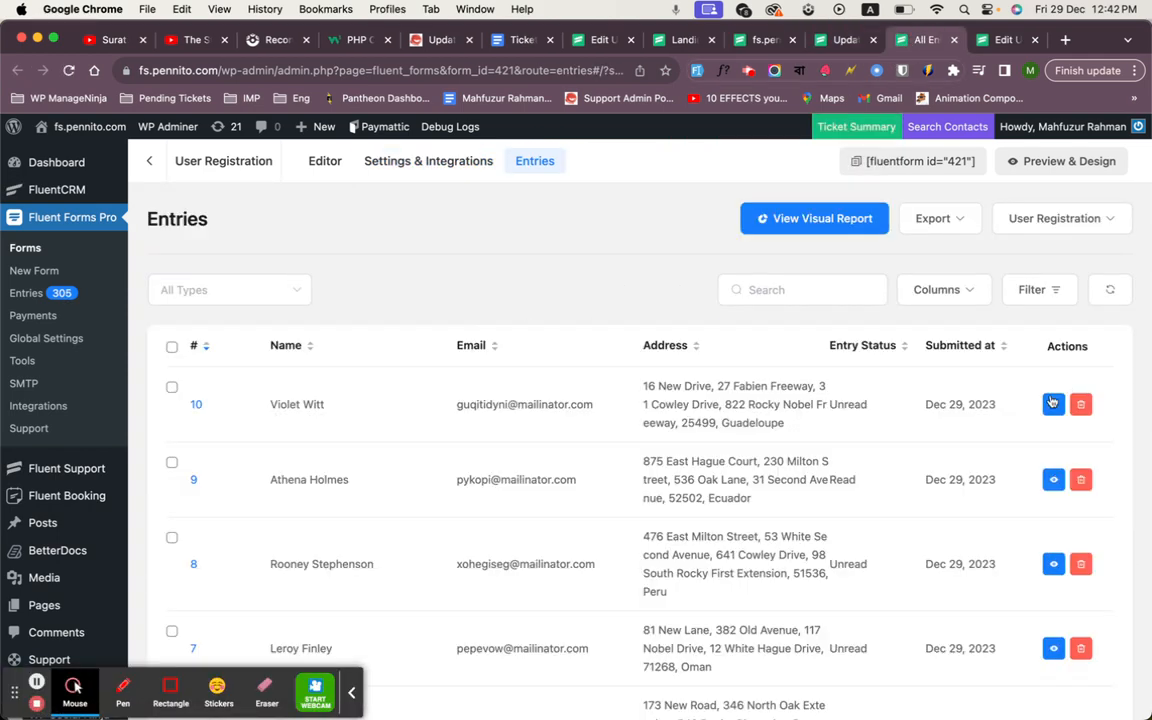
pyautogui.click(1049, 406)
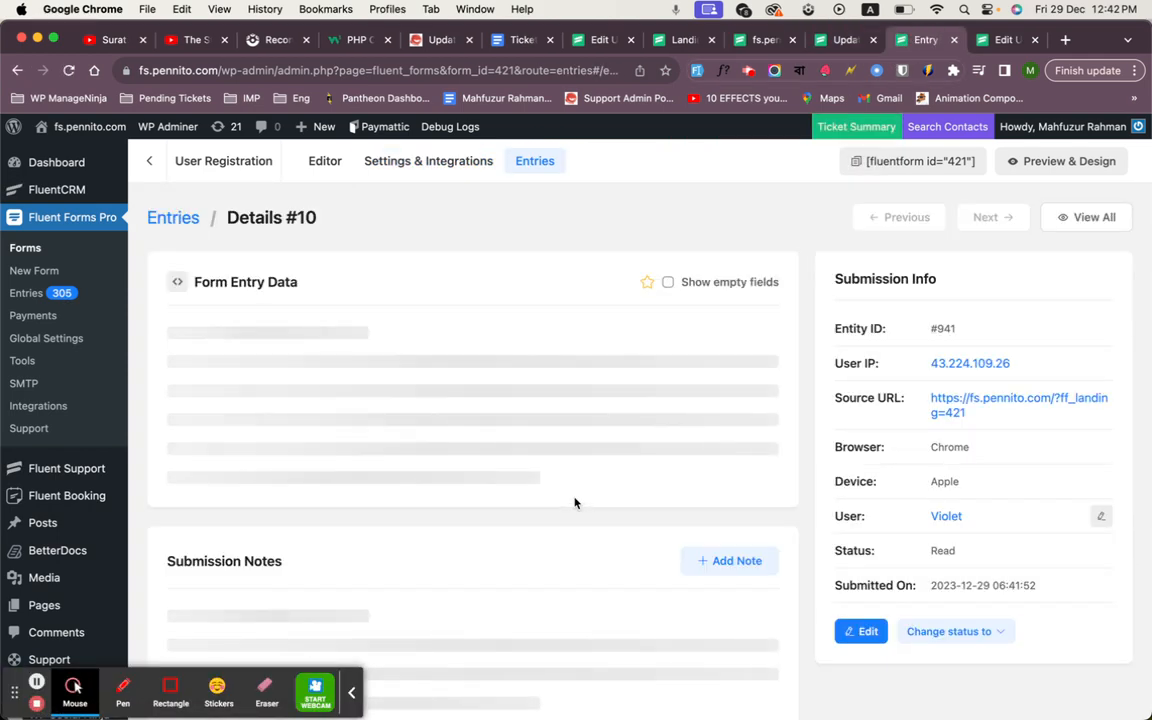
pyautogui.scroll(-5, 575, 503)
pyautogui.scroll(3, 575, 503)
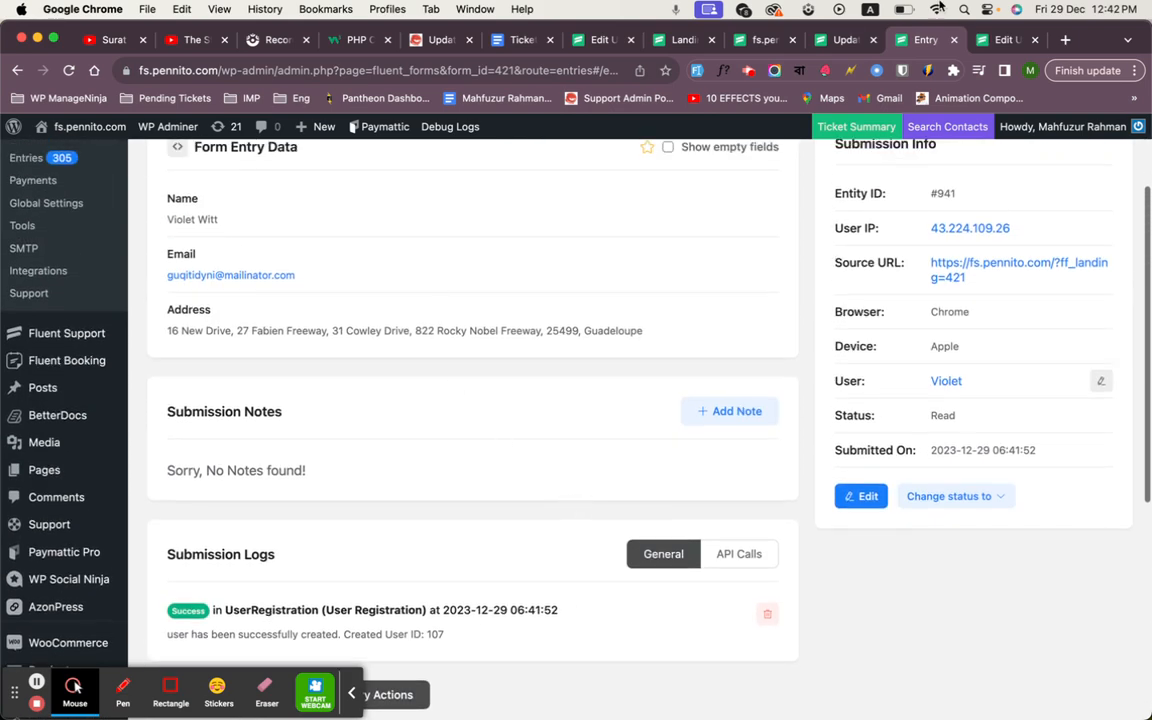
# - Go back to the WordPress users list, close the developer tools, and find the new user by the copied email address for editing
pyautogui.click(600, 40)
pyautogui.click(17, 72)
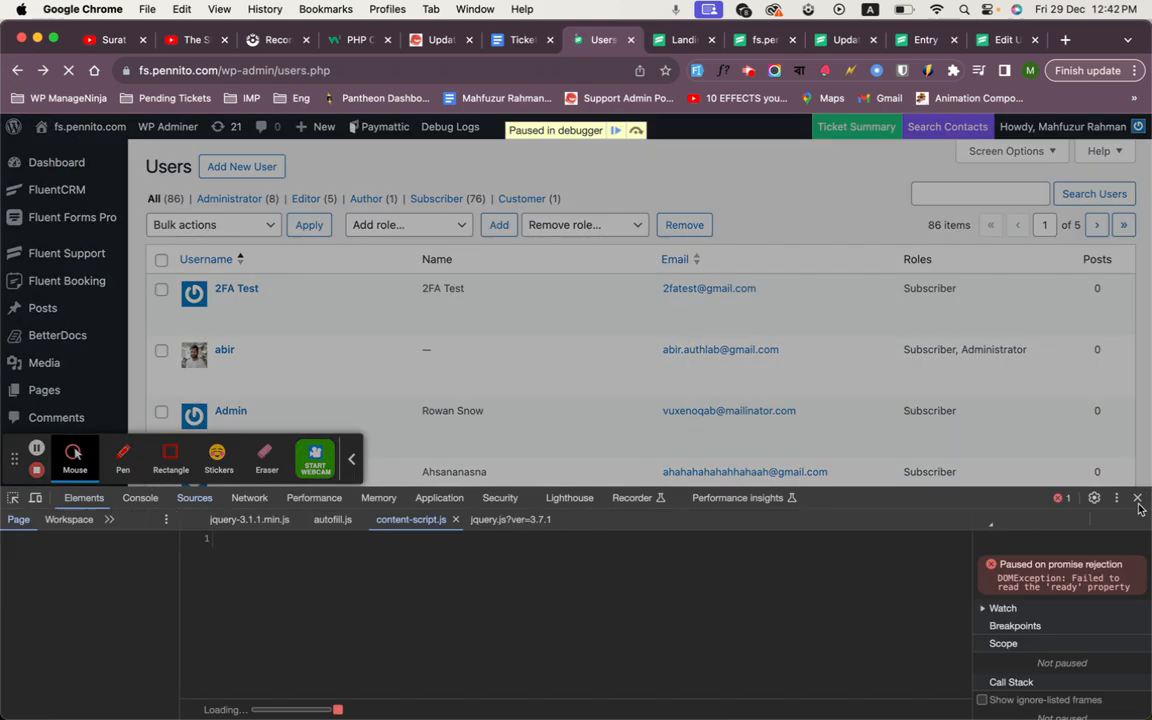
pyautogui.click(1137, 498)
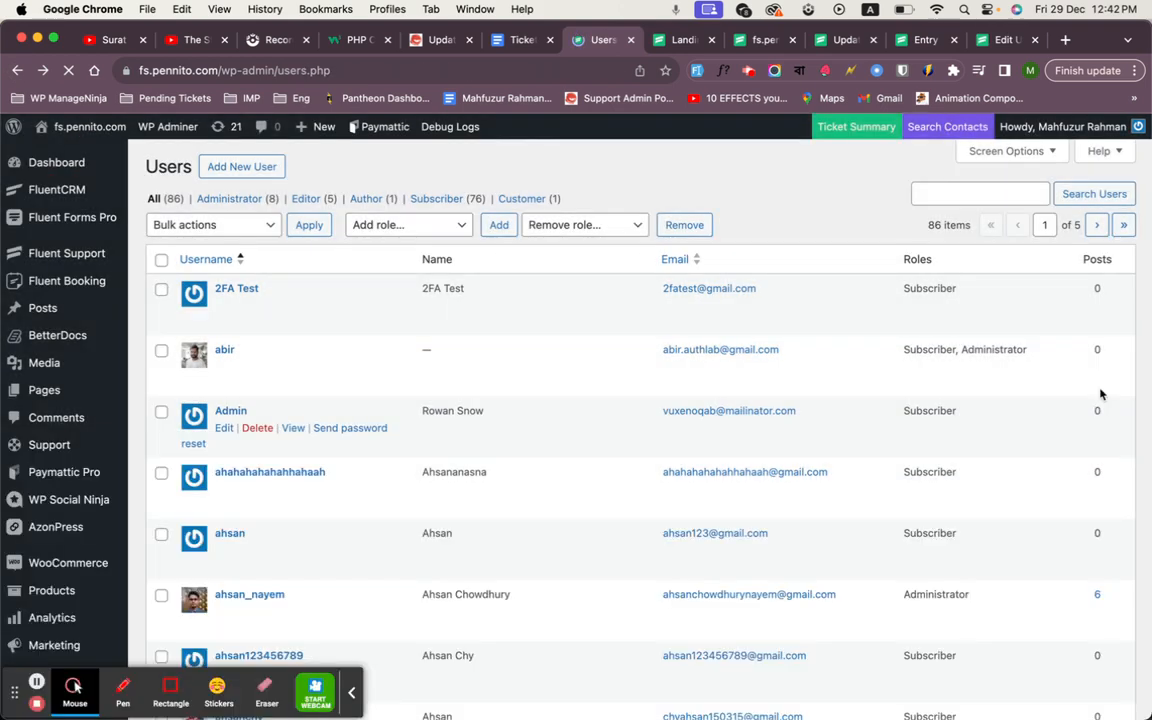
pyautogui.click(943, 203)
pyautogui.press('super+v')
pyautogui.press('Return')
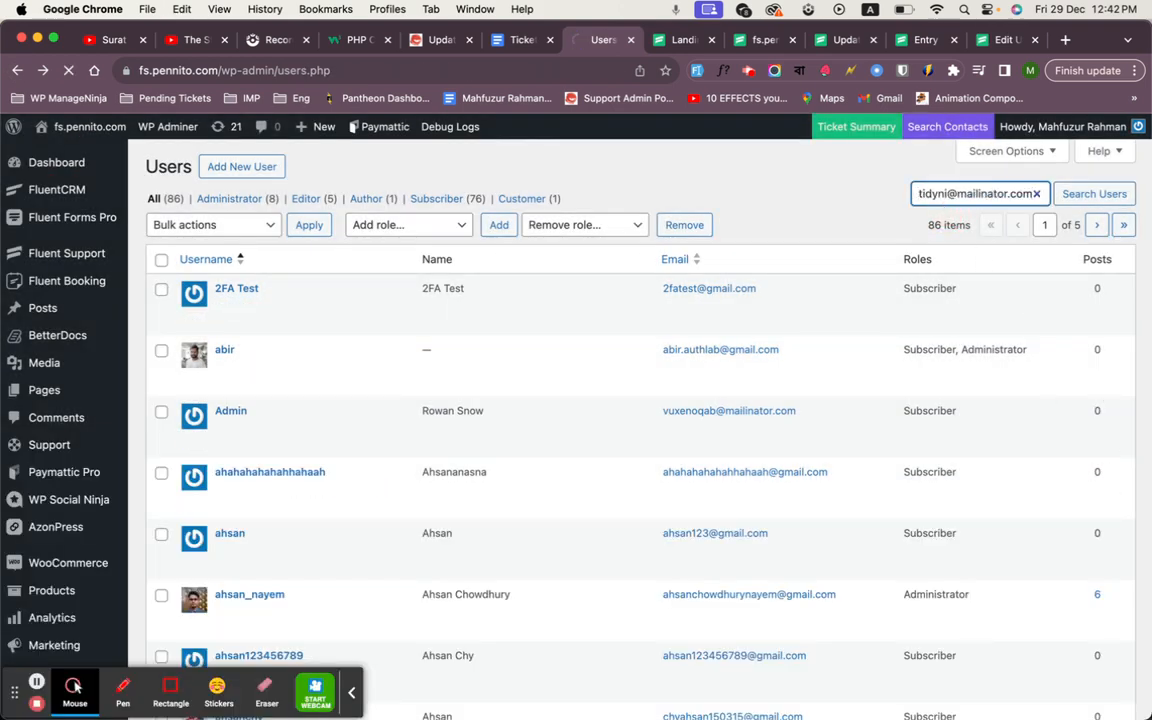
pyautogui.click(222, 305)
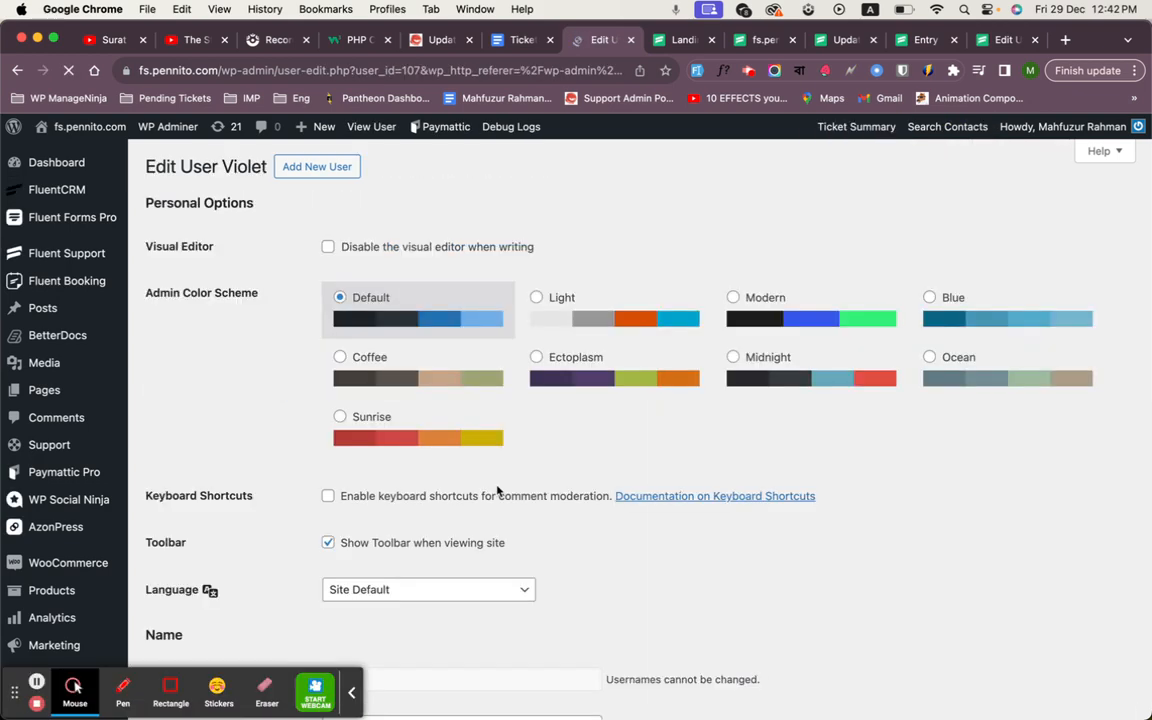
# - Check address lines 1 and 2 in the new user's customer billing address on the profile page
pyautogui.scroll(-10, 497, 491)
pyautogui.scroll(-10, 497, 491)
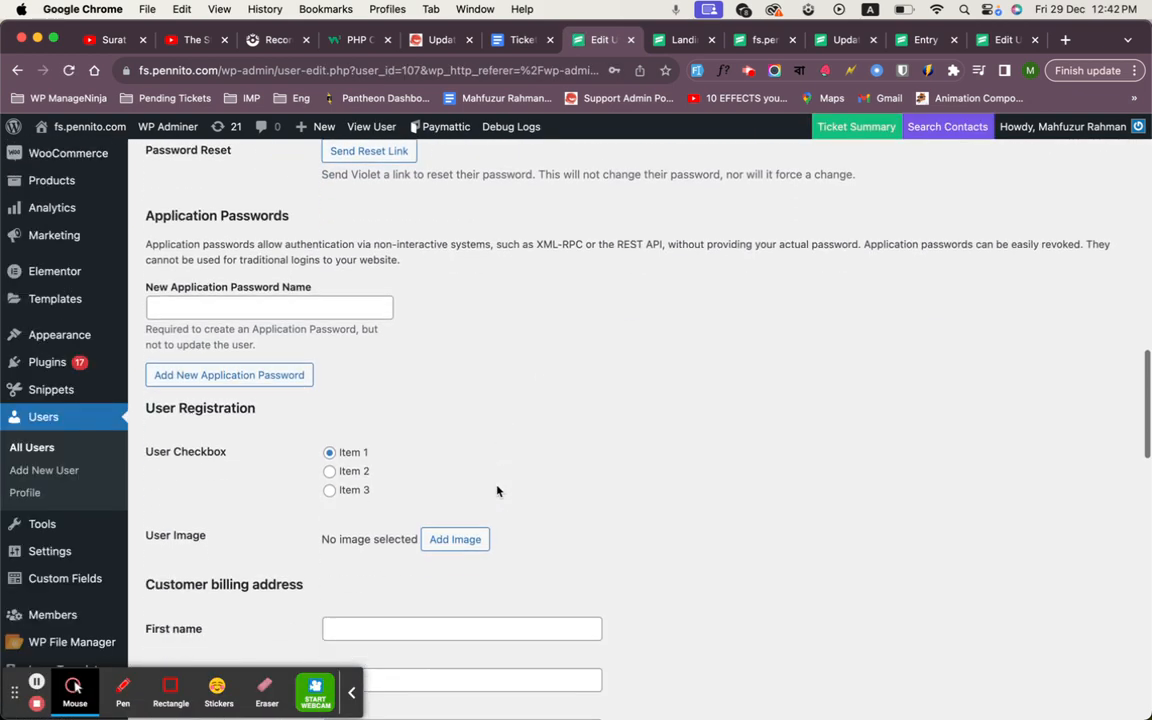
pyautogui.scroll(-2, 497, 491)
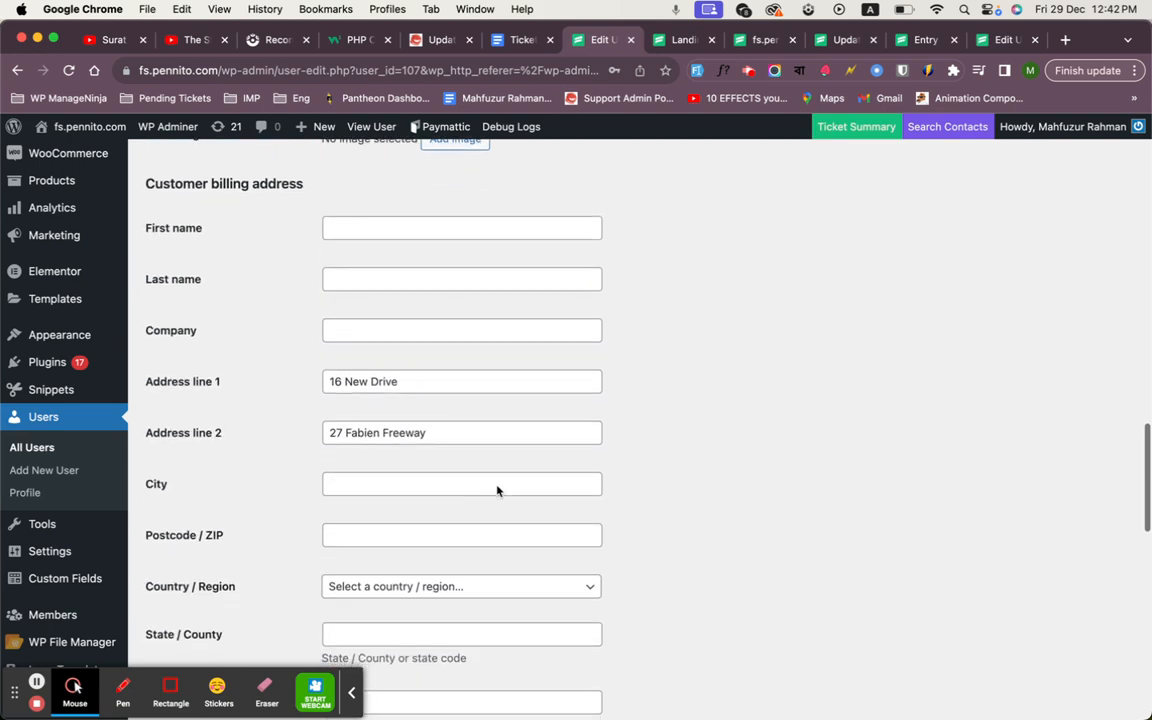
pyautogui.click(455, 436)
pyautogui.moveTo(440, 434); pyautogui.dragTo(303, 434)
pyautogui.moveTo(395, 381); pyautogui.dragTo(231, 370)
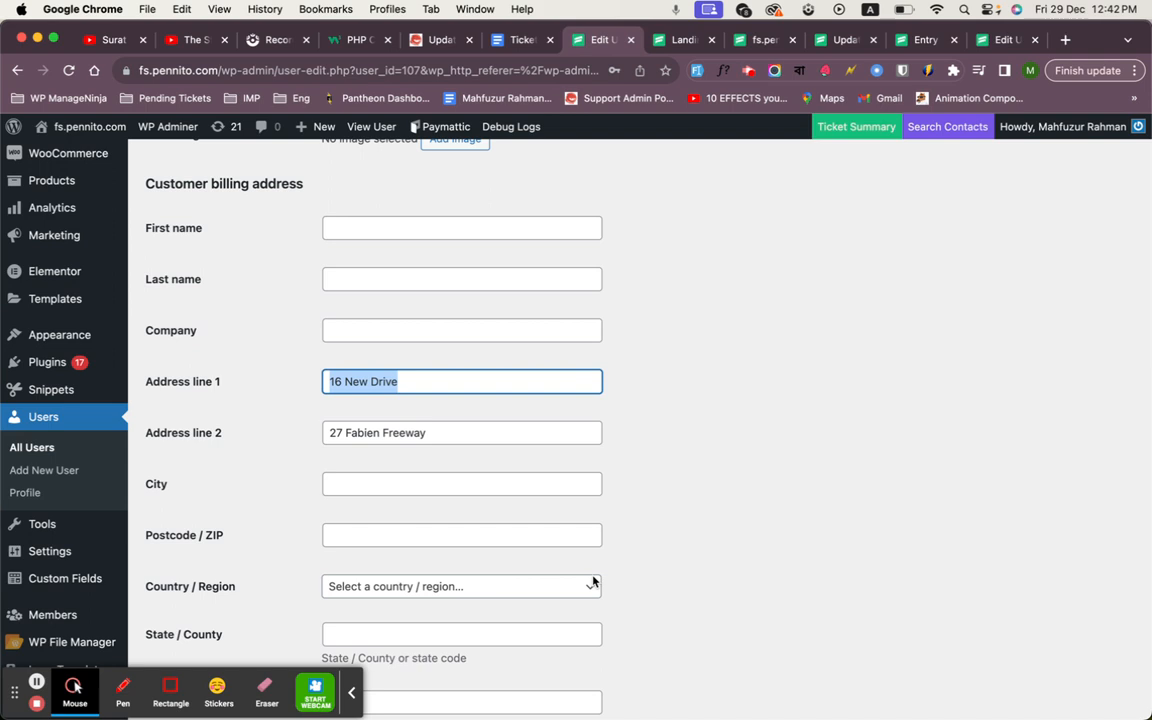
pyautogui.scroll(-10, 592, 581)
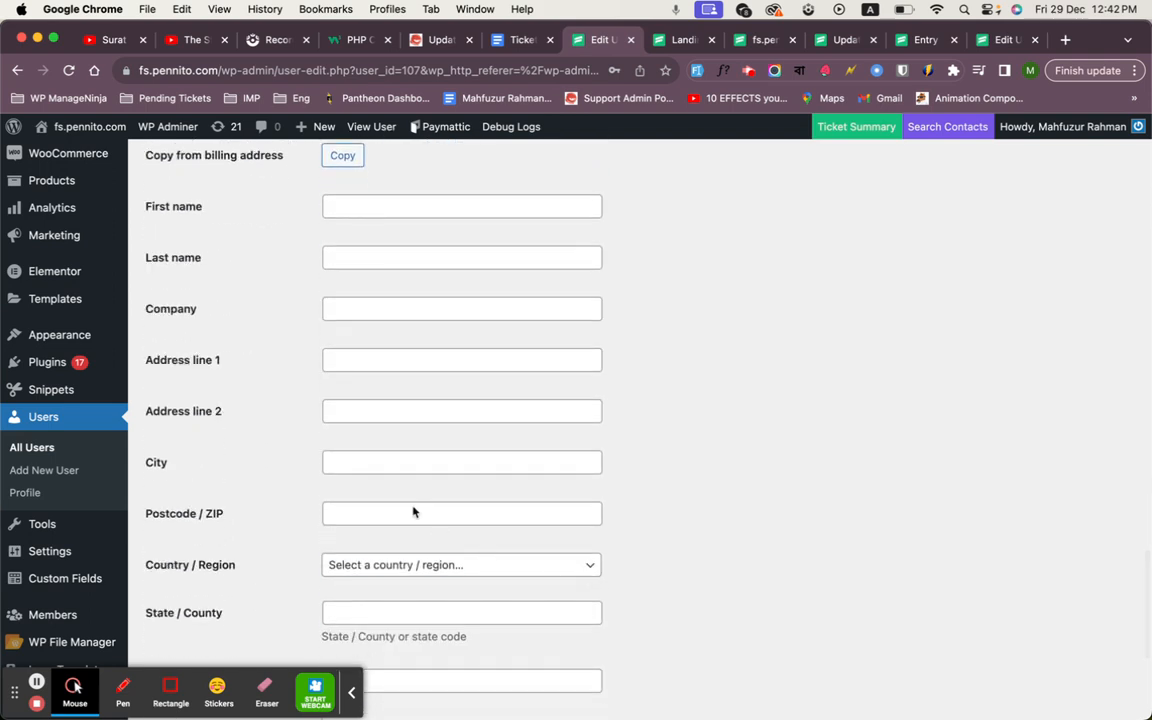
# - Create a new ACF custom field group titled "Adress from ACF"
pyautogui.scroll(-5, 368, 474)
pyautogui.click(73, 584)
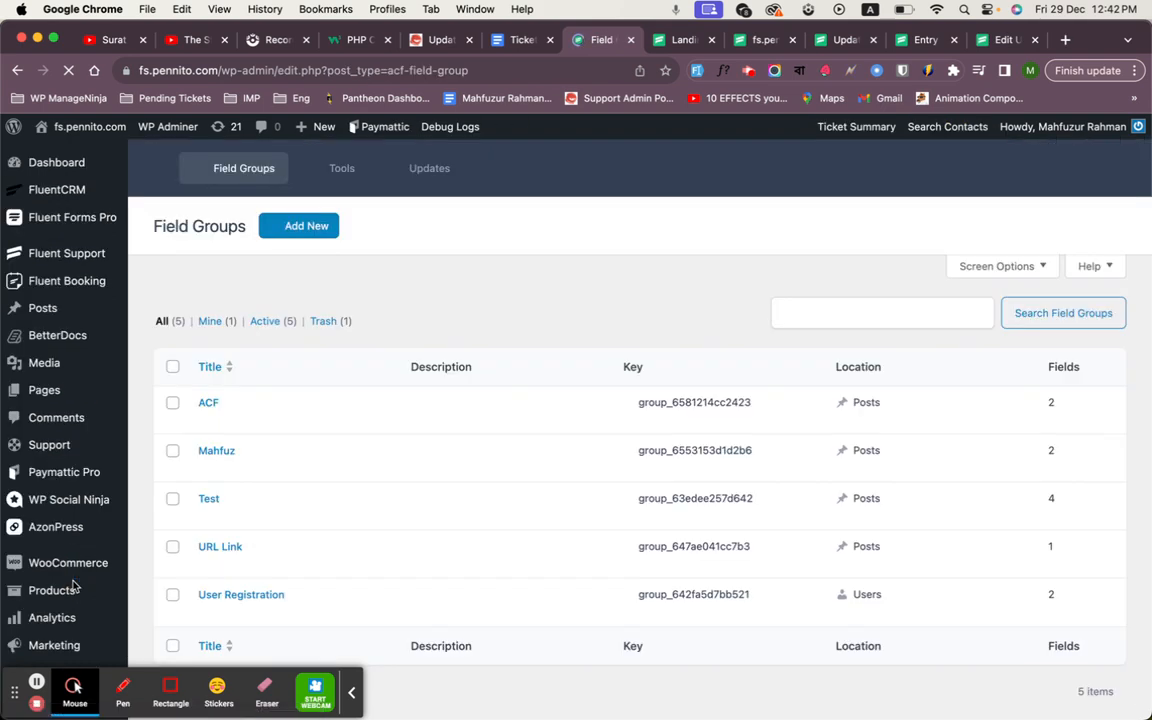
pyautogui.click(308, 229)
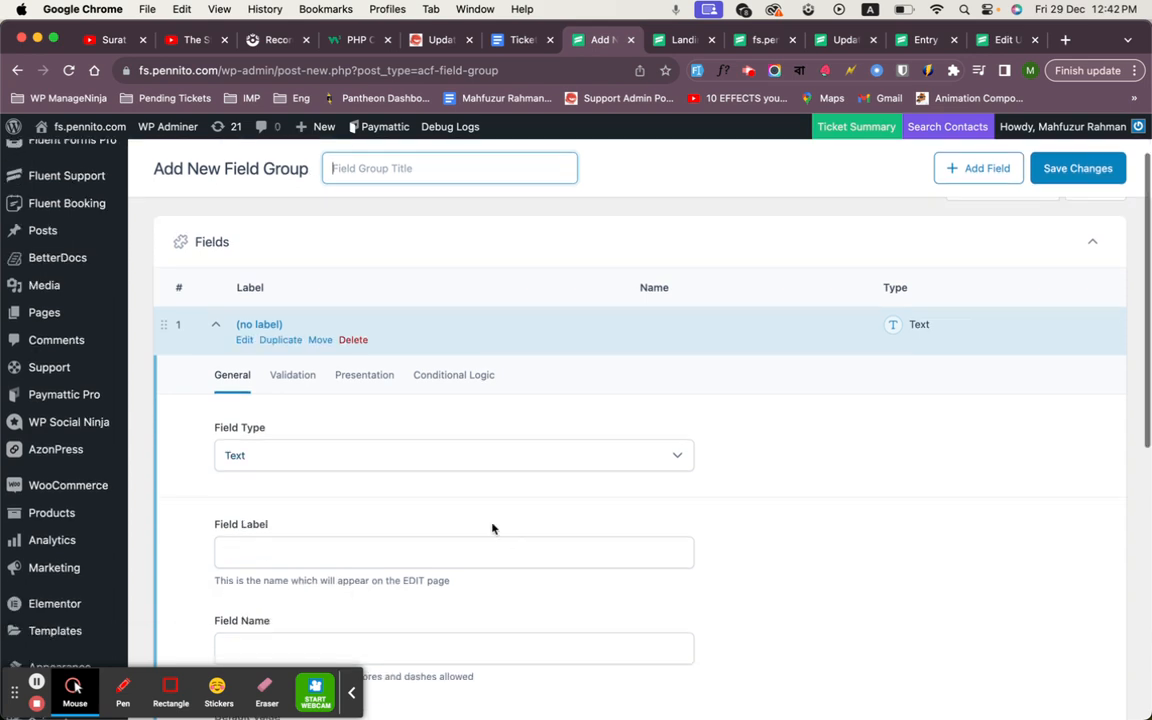
pyautogui.write('Adress from ACF')
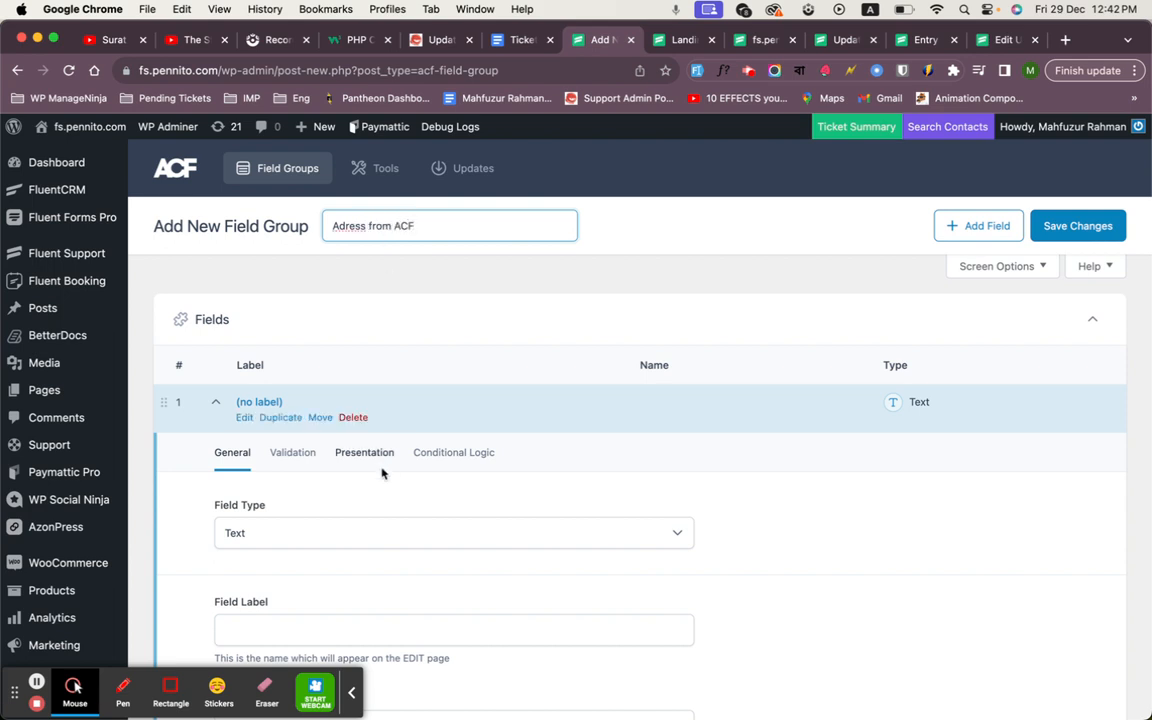
pyautogui.scroll(-3, 381, 472)
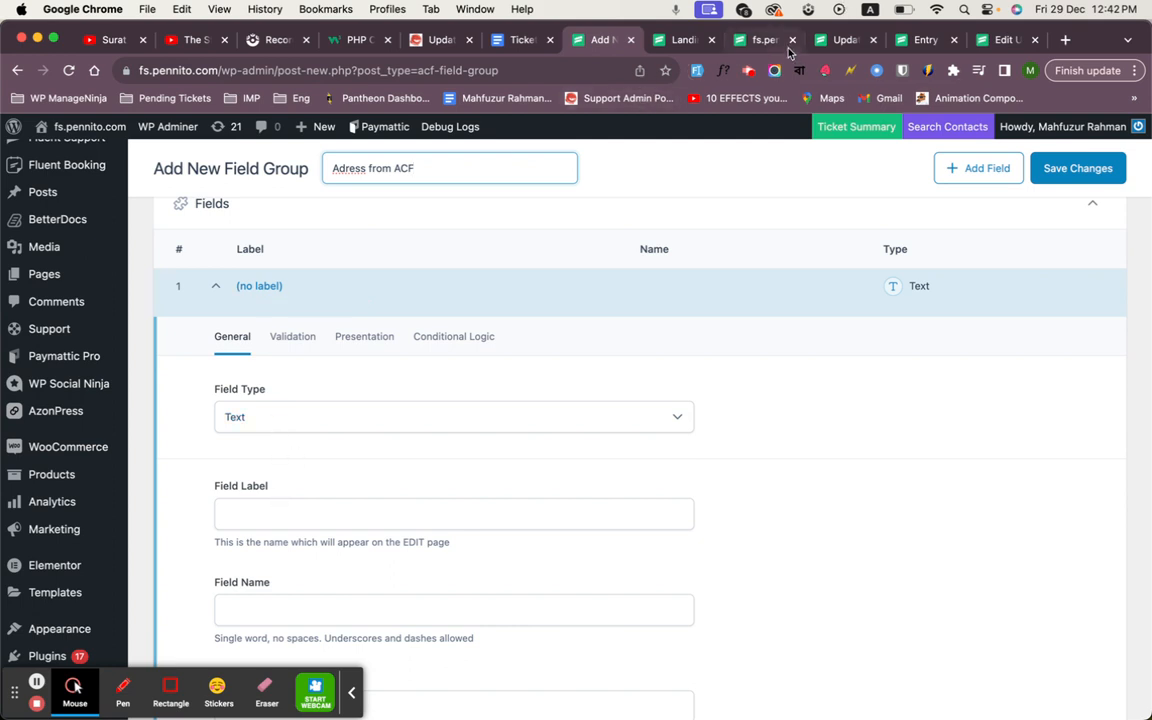
# - Open the User Registration form's editor in a separate tab beside the field group and show the Address field's settings
pyautogui.click(998, 40)
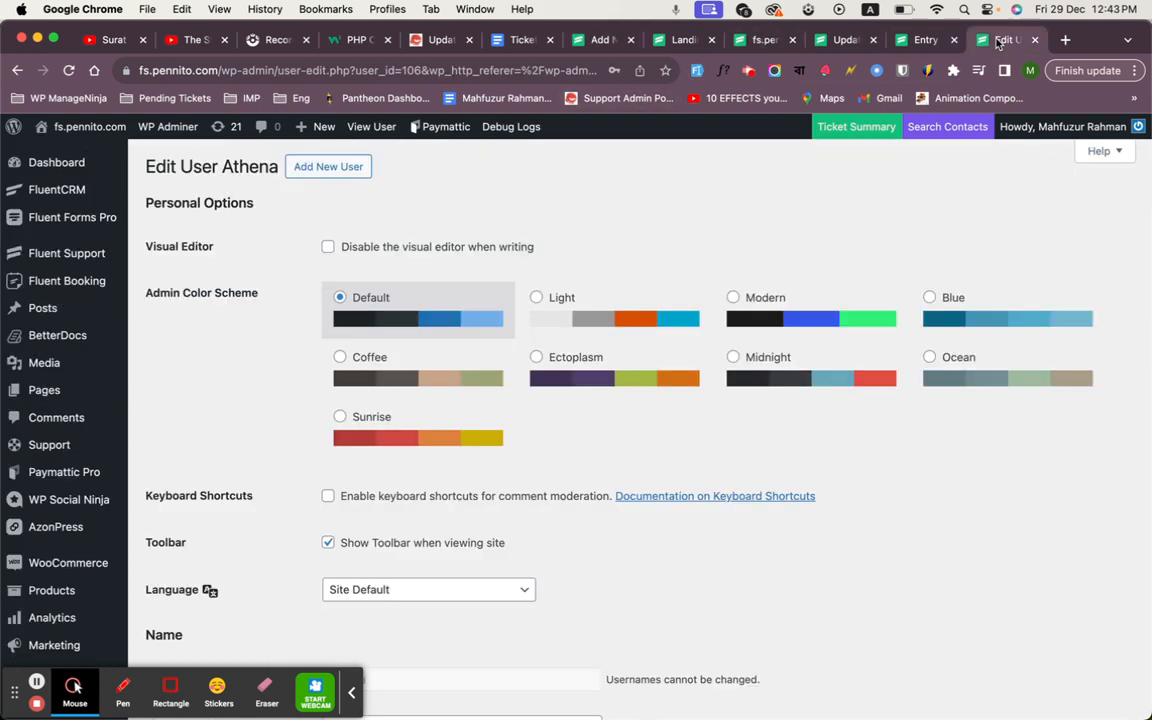
pyautogui.click(845, 44)
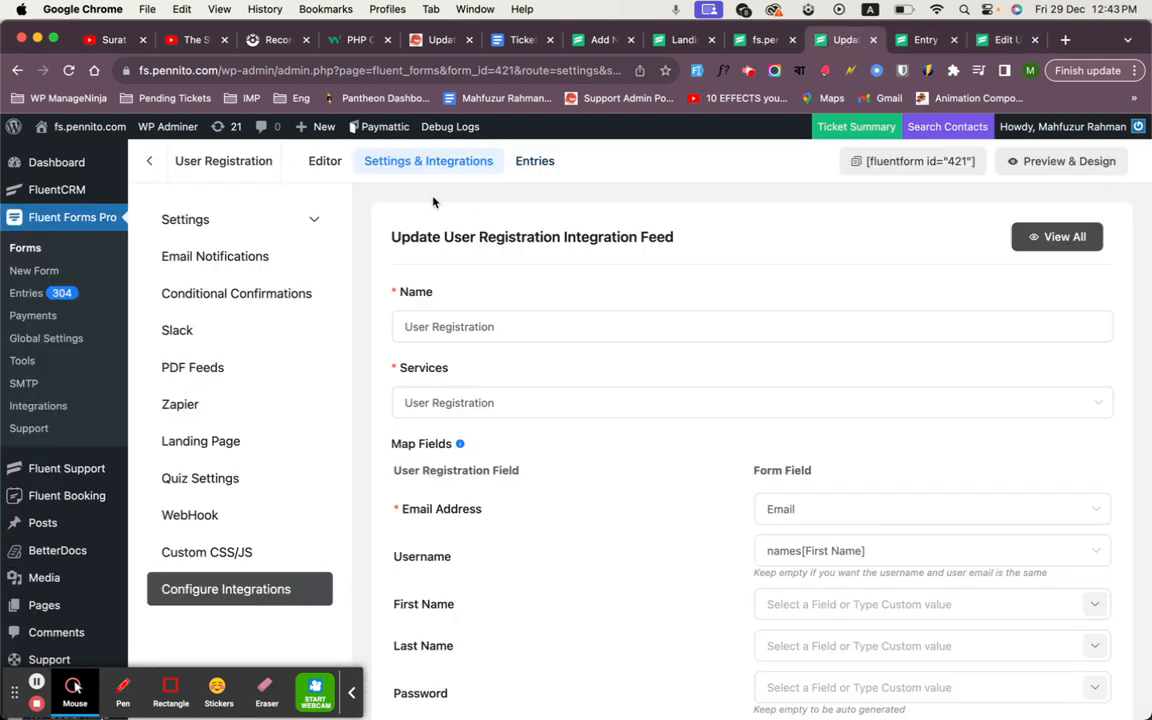
pyautogui.click(321, 170)
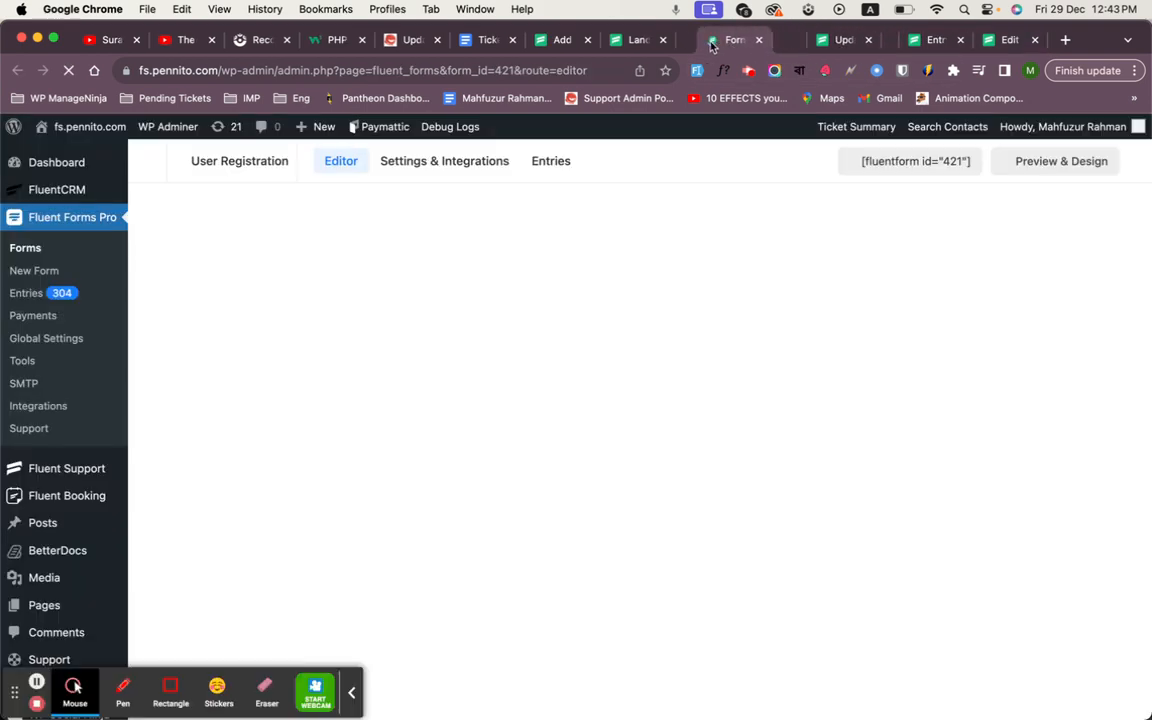
pyautogui.moveTo(711, 45); pyautogui.dragTo(576, 45)
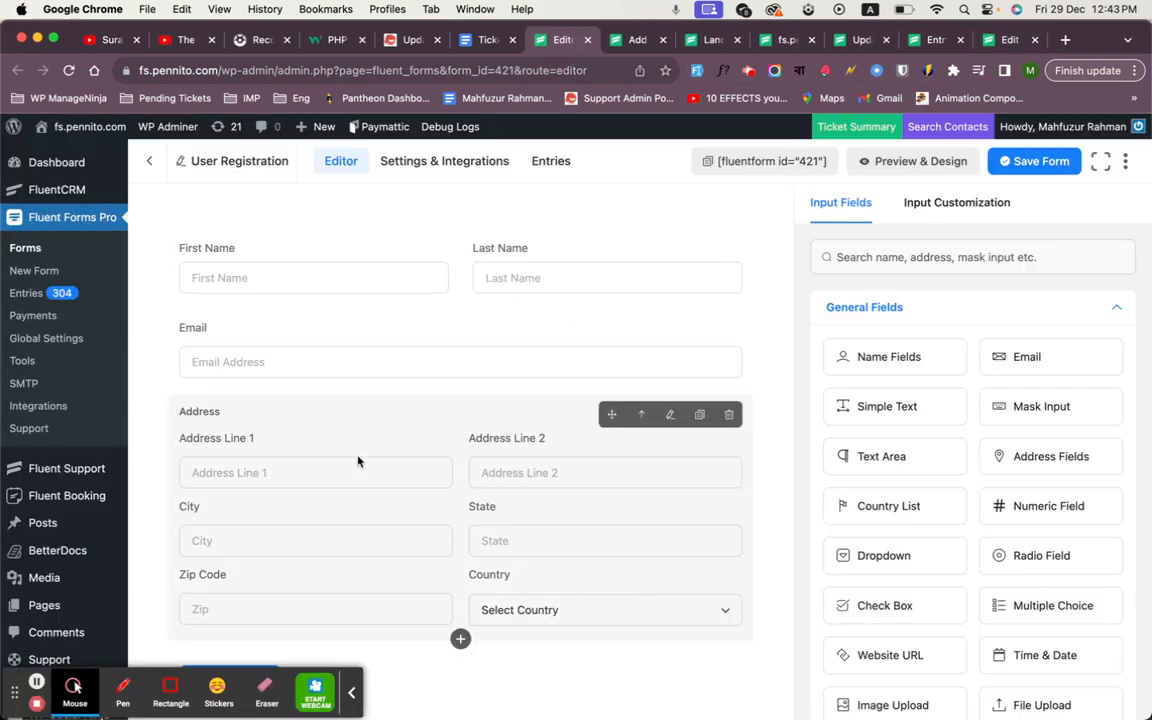
pyautogui.click(234, 476)
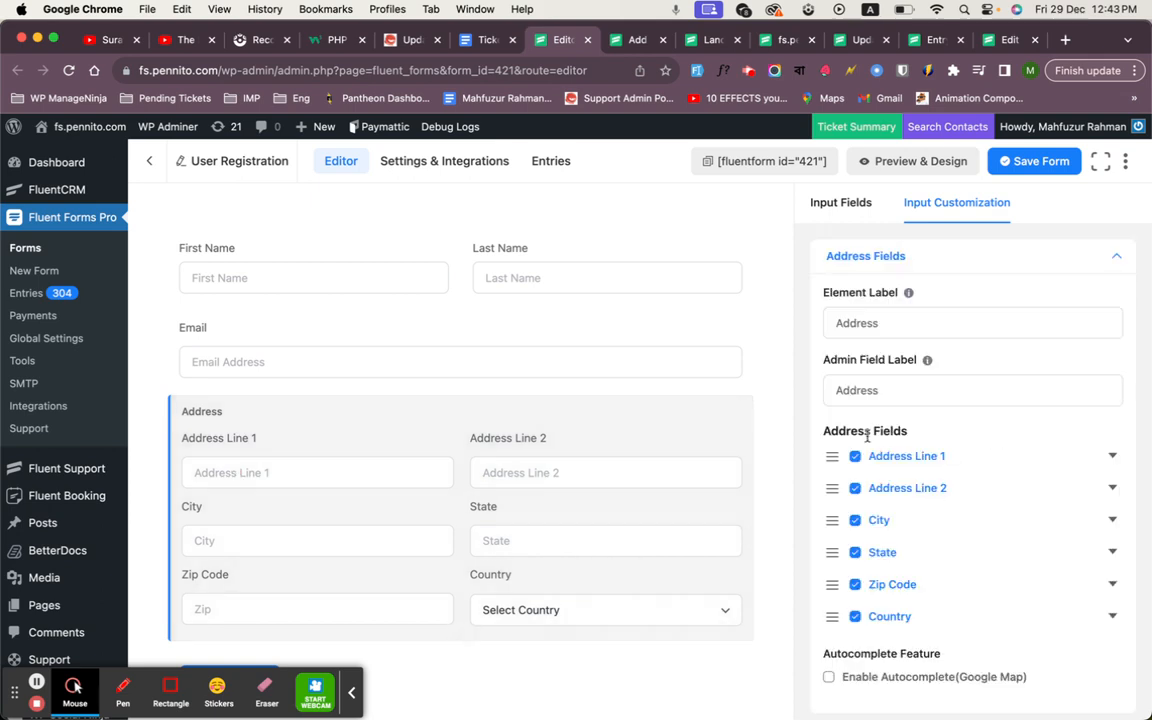
# - Copy the form's Address Line 1 label into the first ACF field's label and fill in its matching field name
pyautogui.click(632, 45)
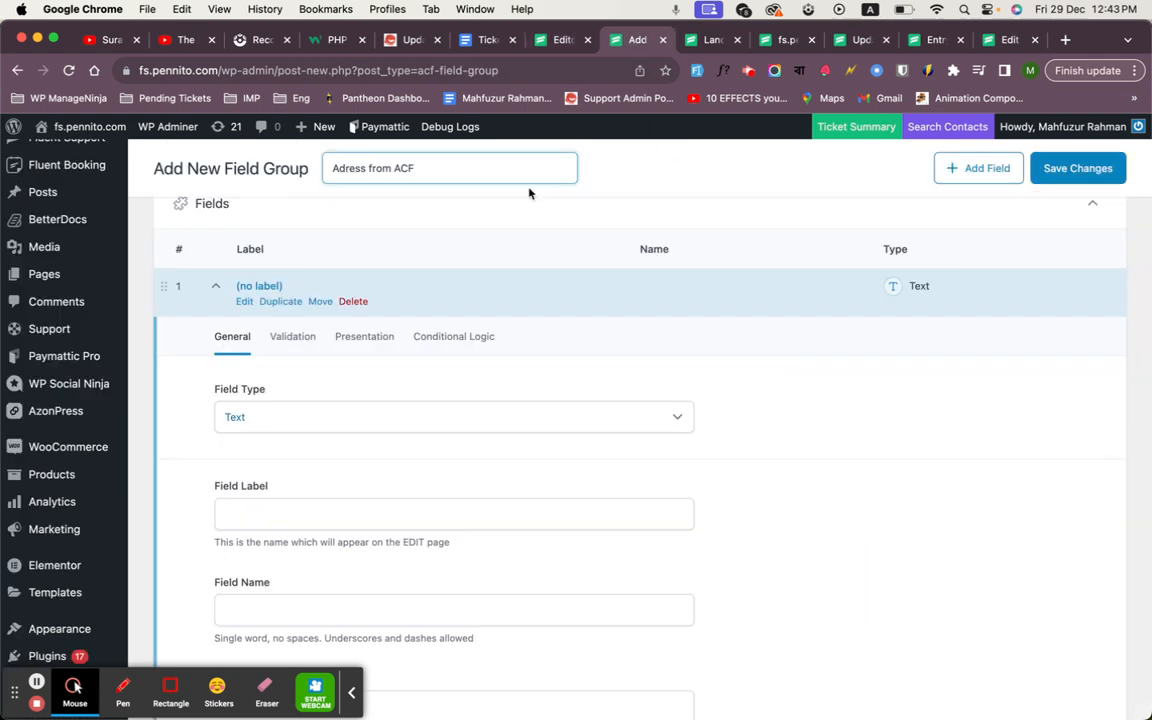
pyautogui.click(560, 42)
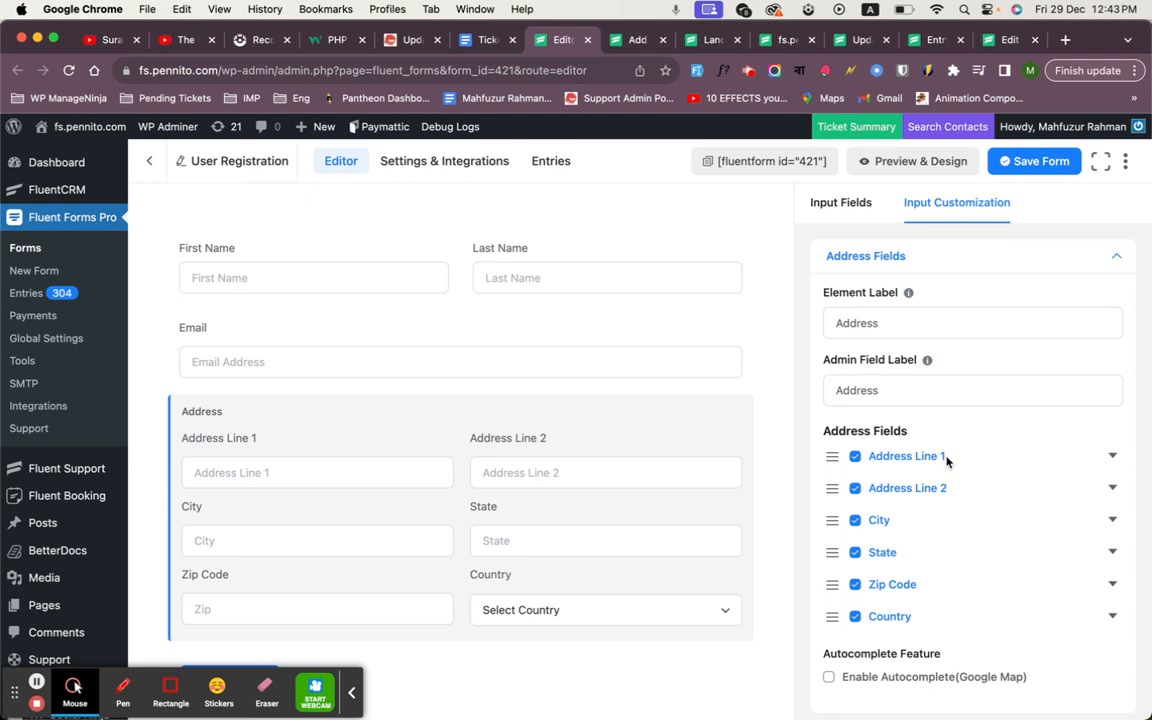
pyautogui.click(1112, 455)
pyautogui.tripleClick(983, 530)
pyautogui.press('super+c')
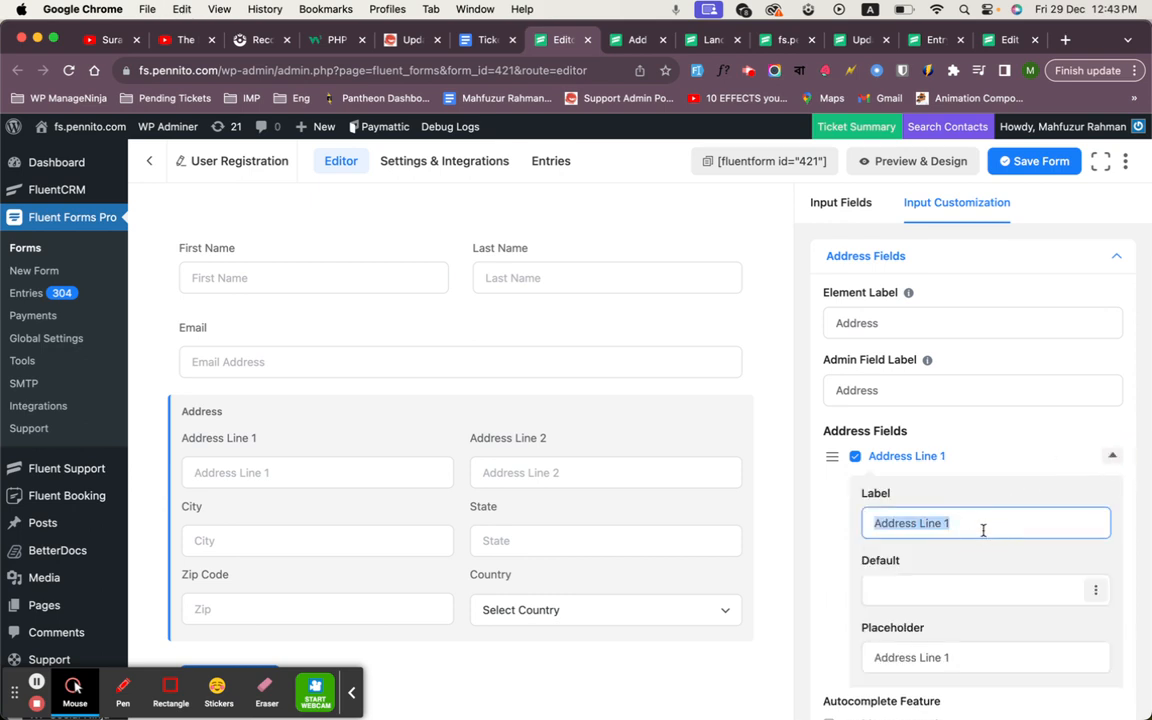
pyautogui.click(626, 42)
pyautogui.scroll(-2, 296, 550)
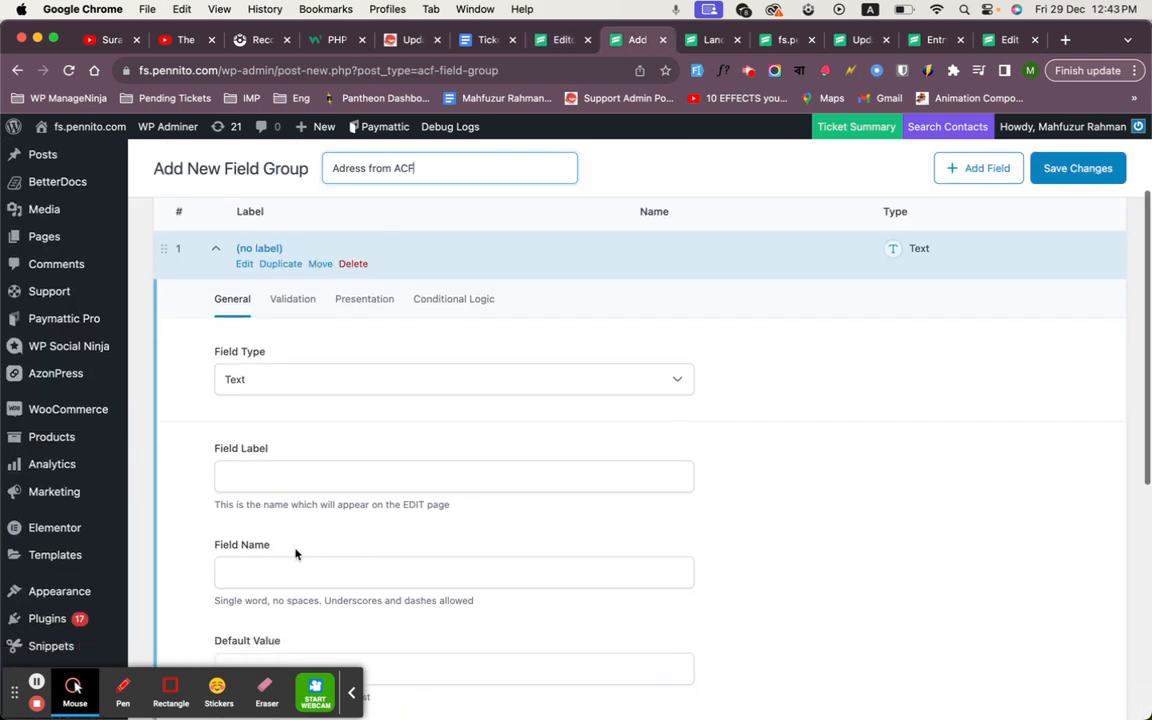
pyautogui.click(257, 410)
pyautogui.press('super+v')
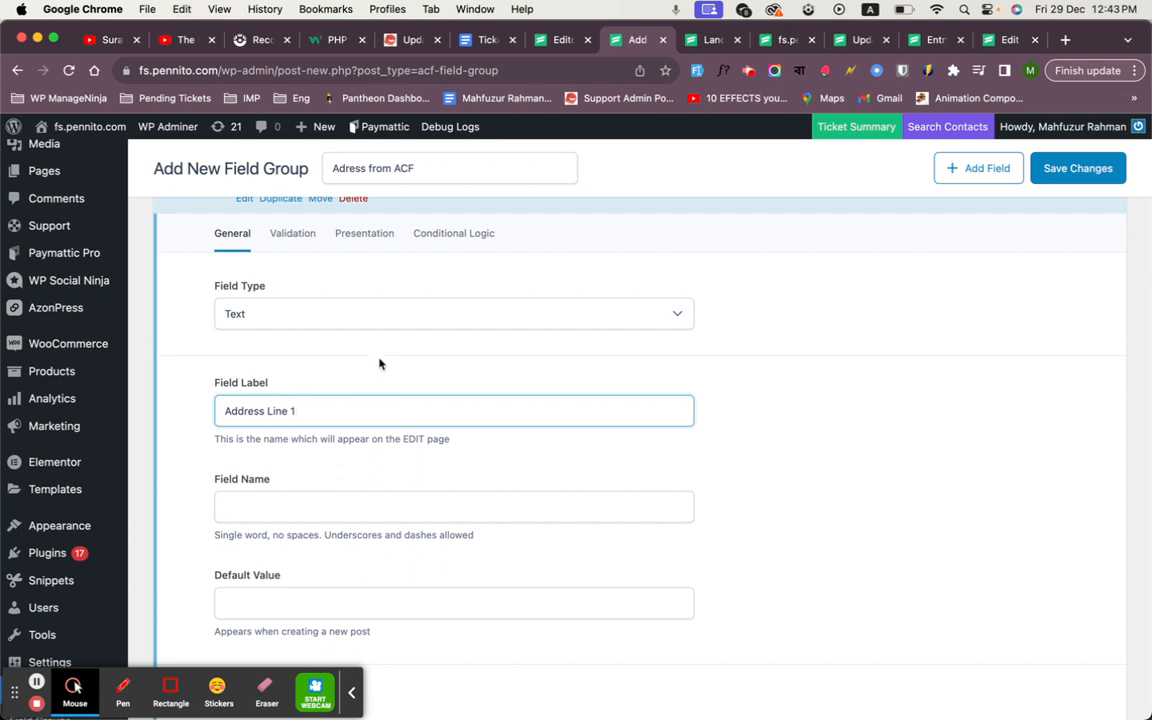
pyautogui.click(310, 506)
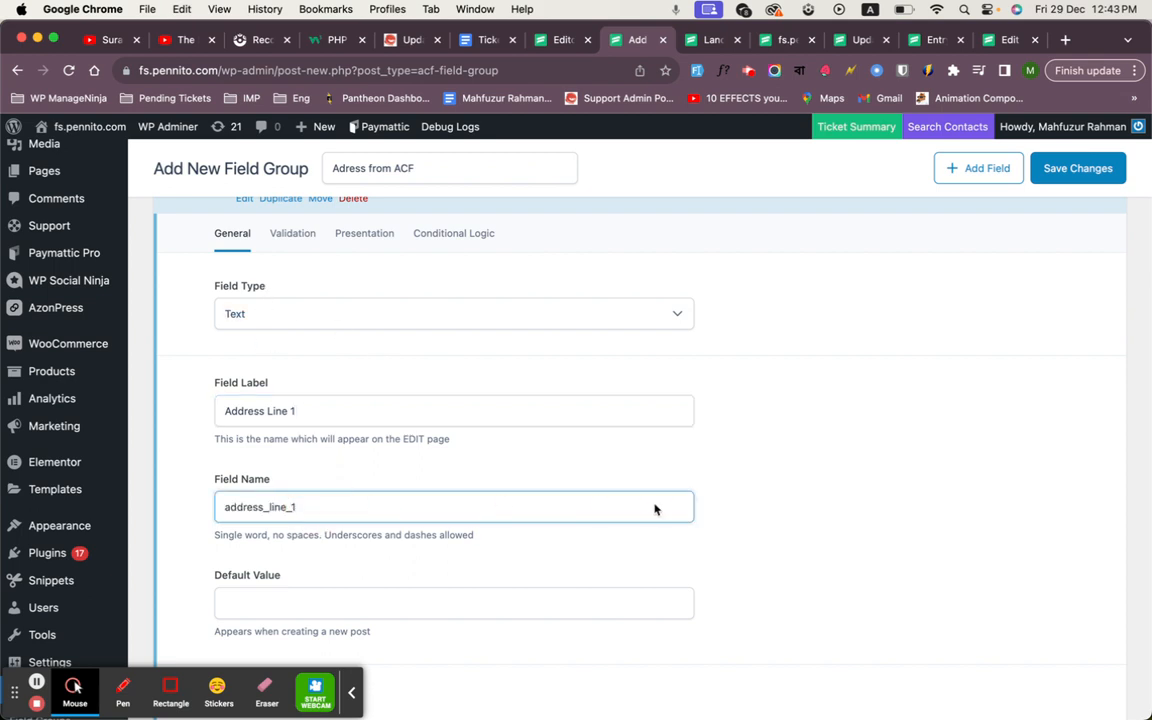
# - Prefix the first ACF field's name with acf_ to make it acf_address_line_1 and save the field group
pyautogui.click(223, 510)
pyautogui.click(787, 41)
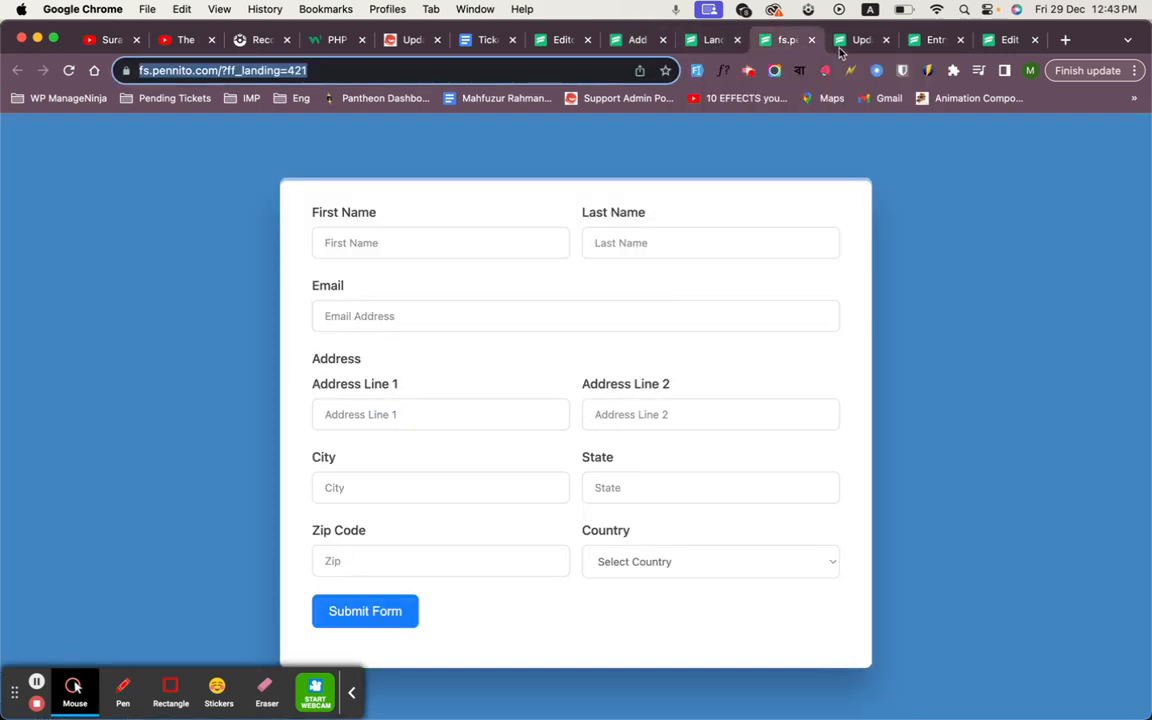
pyautogui.click(563, 41)
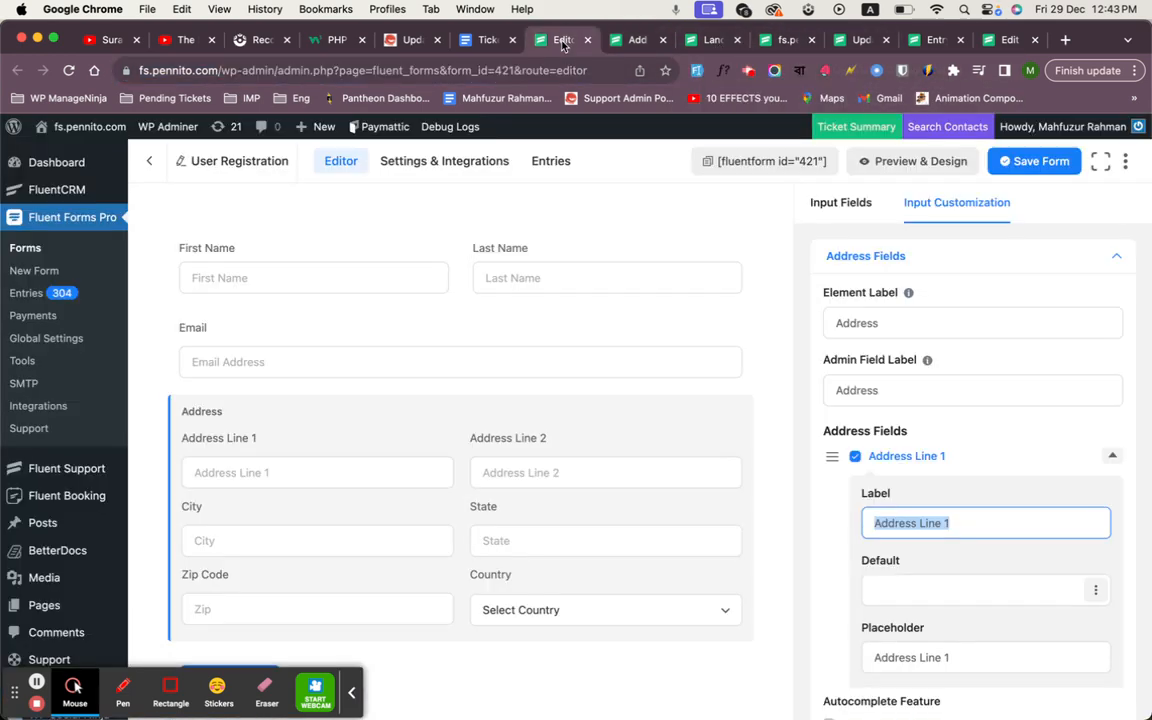
pyautogui.click(637, 40)
pyautogui.click(713, 41)
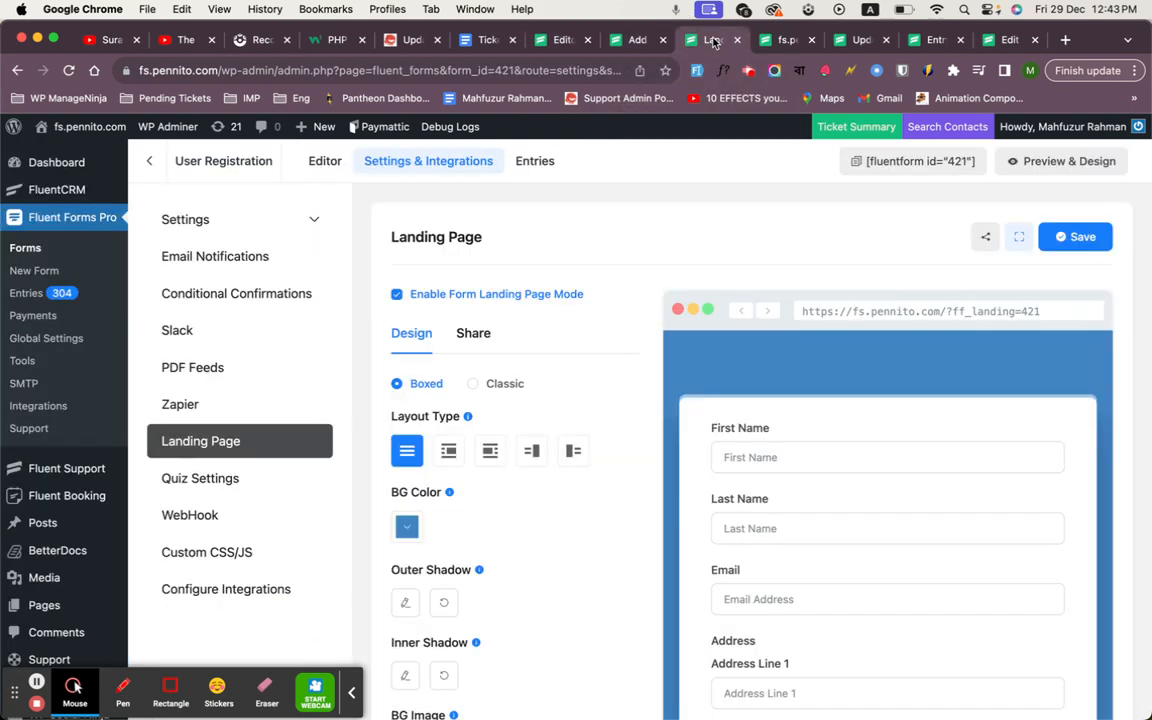
pyautogui.click(560, 41)
pyautogui.click(637, 40)
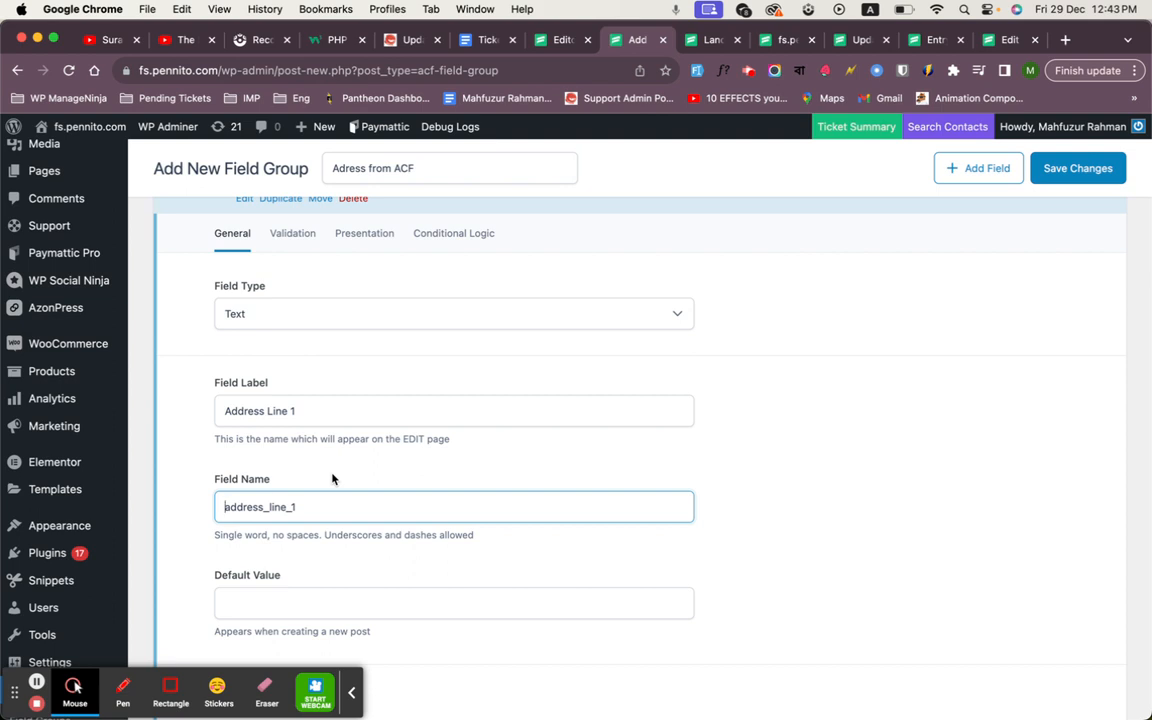
pyautogui.write('acf')
pyautogui.write('_')
pyautogui.scroll(-3, 571, 507)
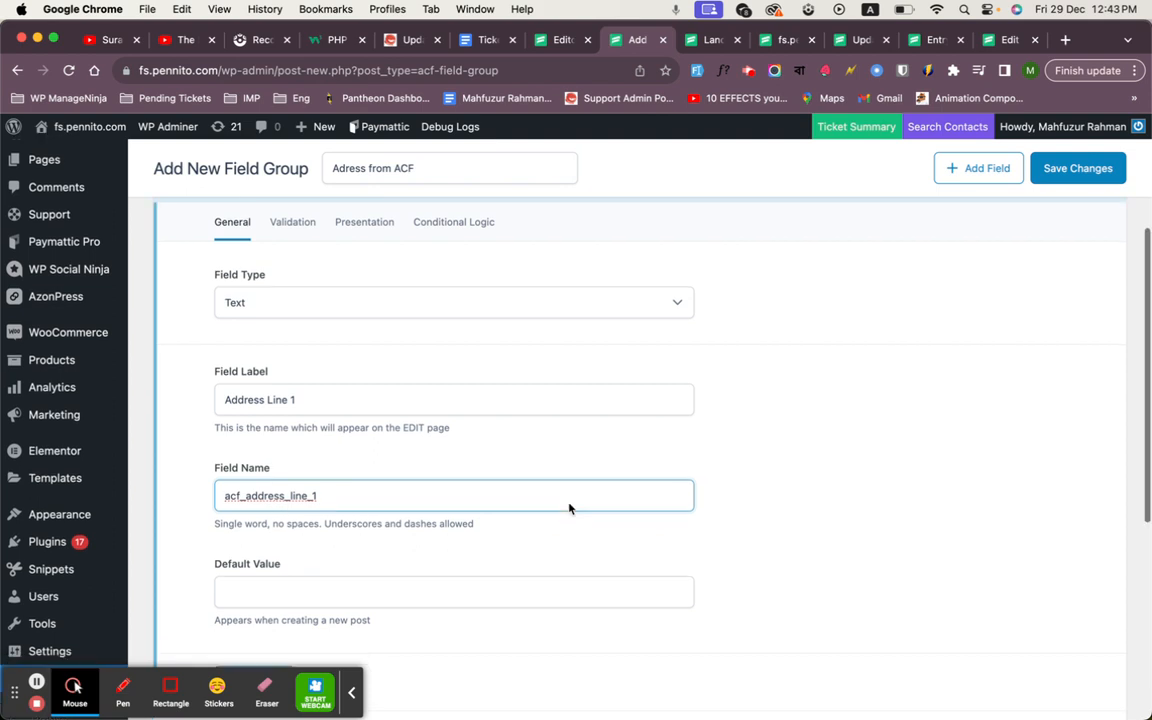
pyautogui.scroll(5, 797, 478)
pyautogui.scroll(3, 946, 246)
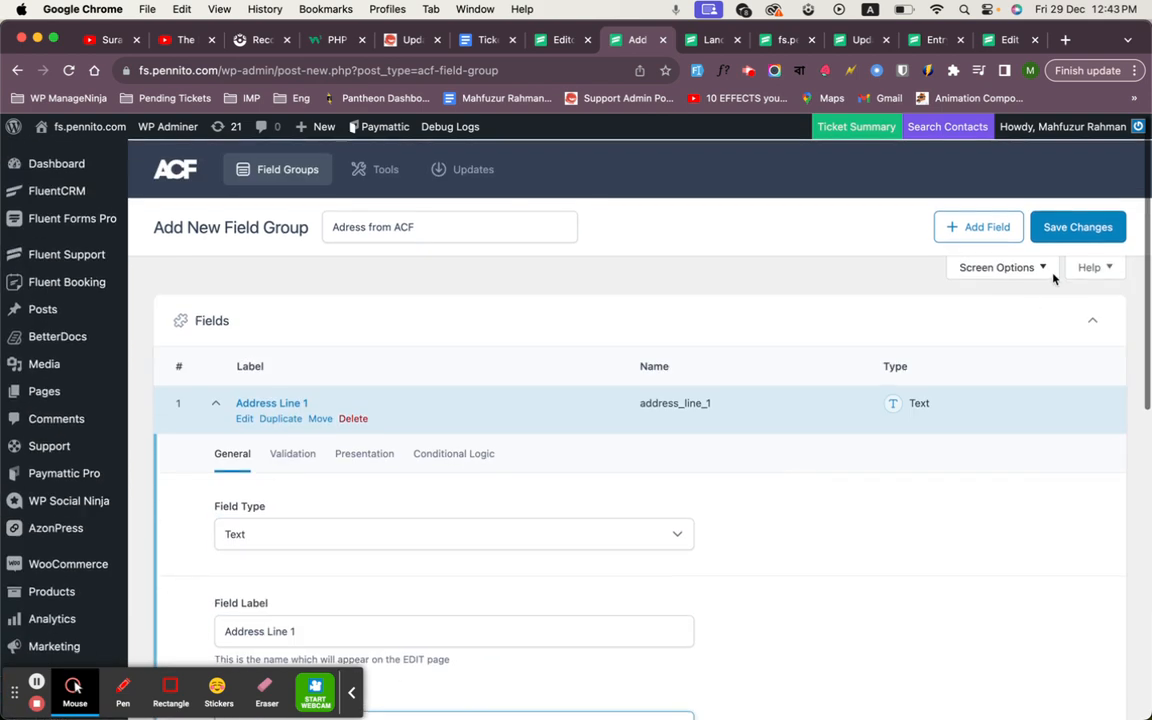
pyautogui.click(1078, 226)
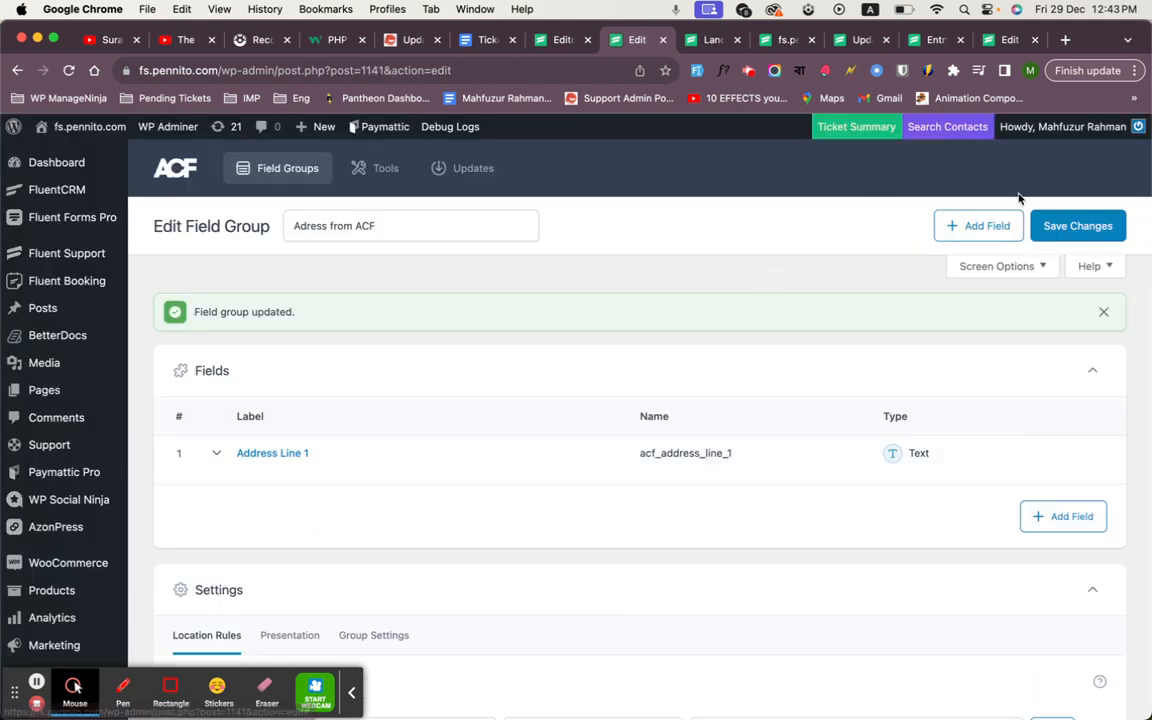
# - Add a second field to the field group, keeping the Text field type
pyautogui.click(974, 229)
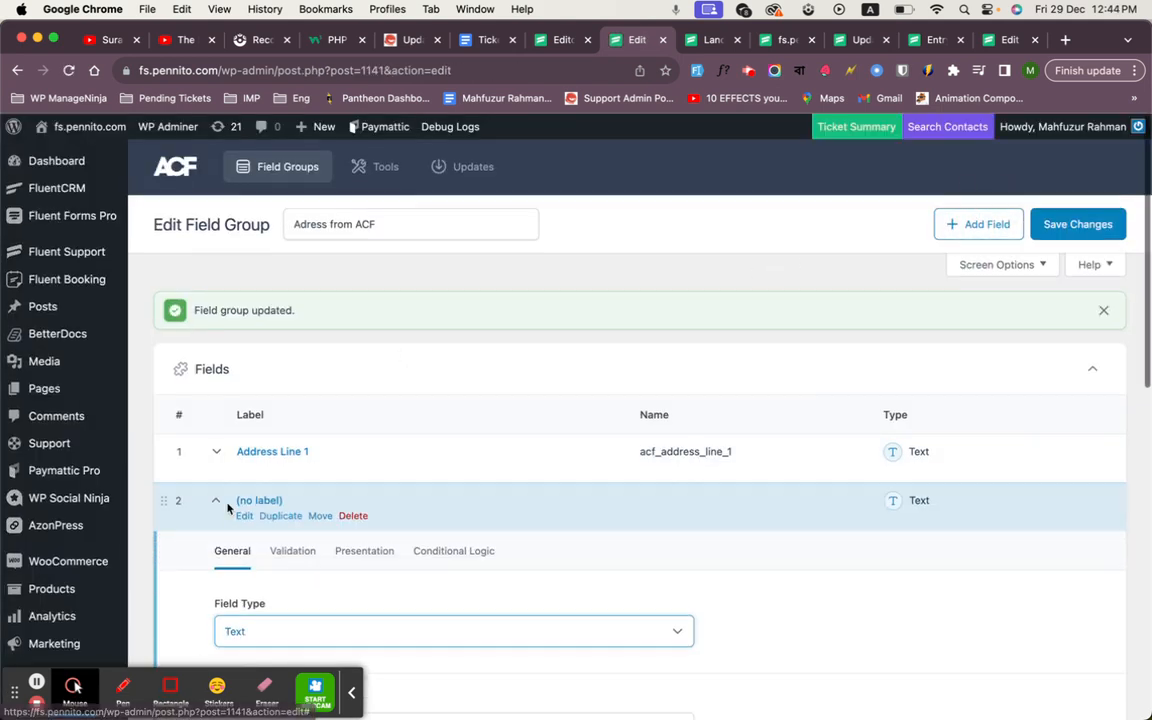
pyautogui.scroll(-5, 321, 517)
pyautogui.click(276, 381)
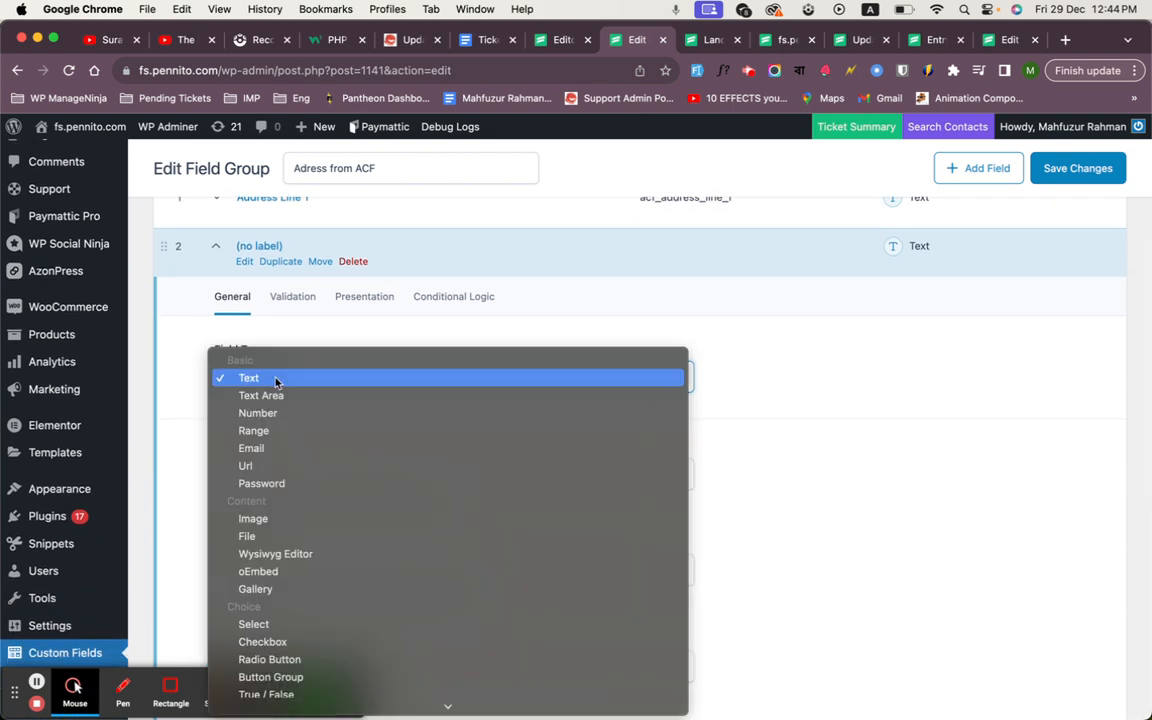
pyautogui.click(871, 432)
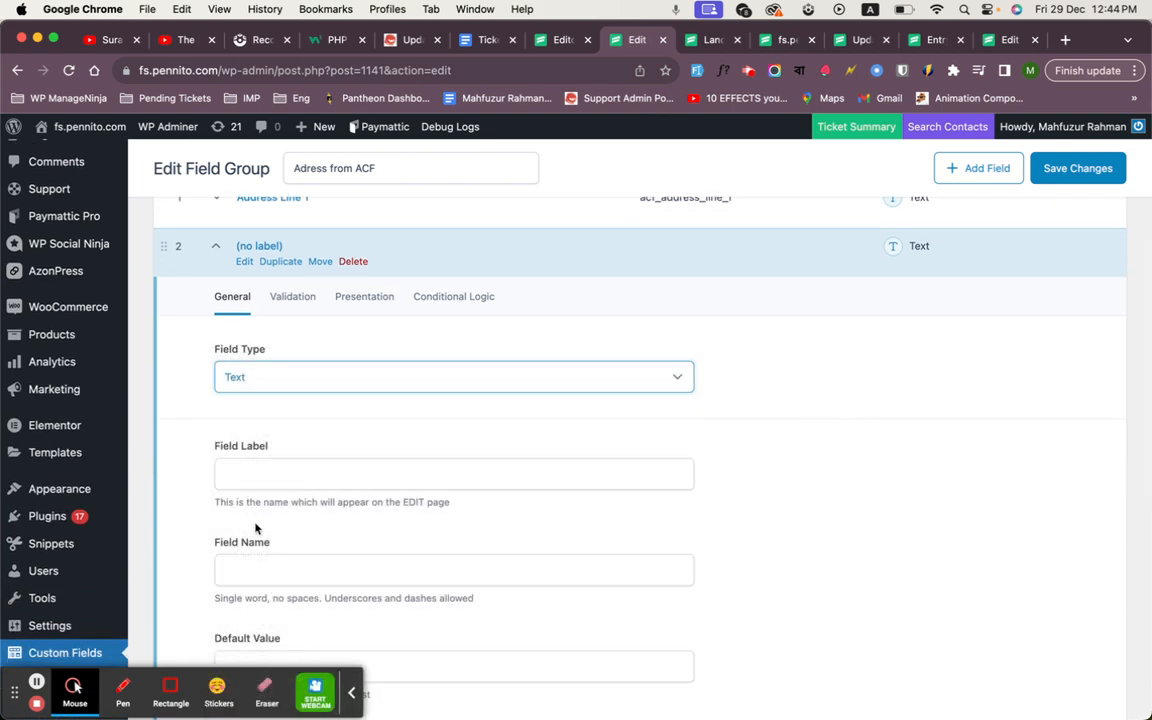
pyautogui.click(293, 473)
# - Copy the form's Address Line 2 label into the second ACF field's label and fill in the field name address_line_2
pyautogui.click(543, 44)
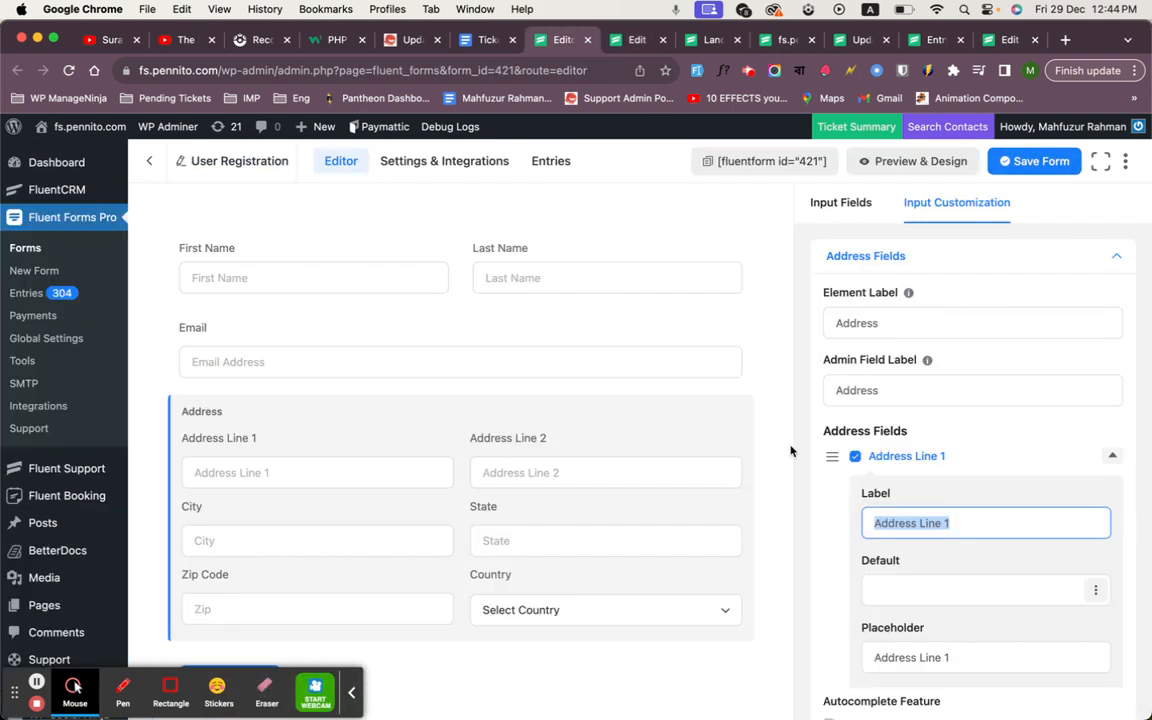
pyautogui.scroll(-2, 880, 480)
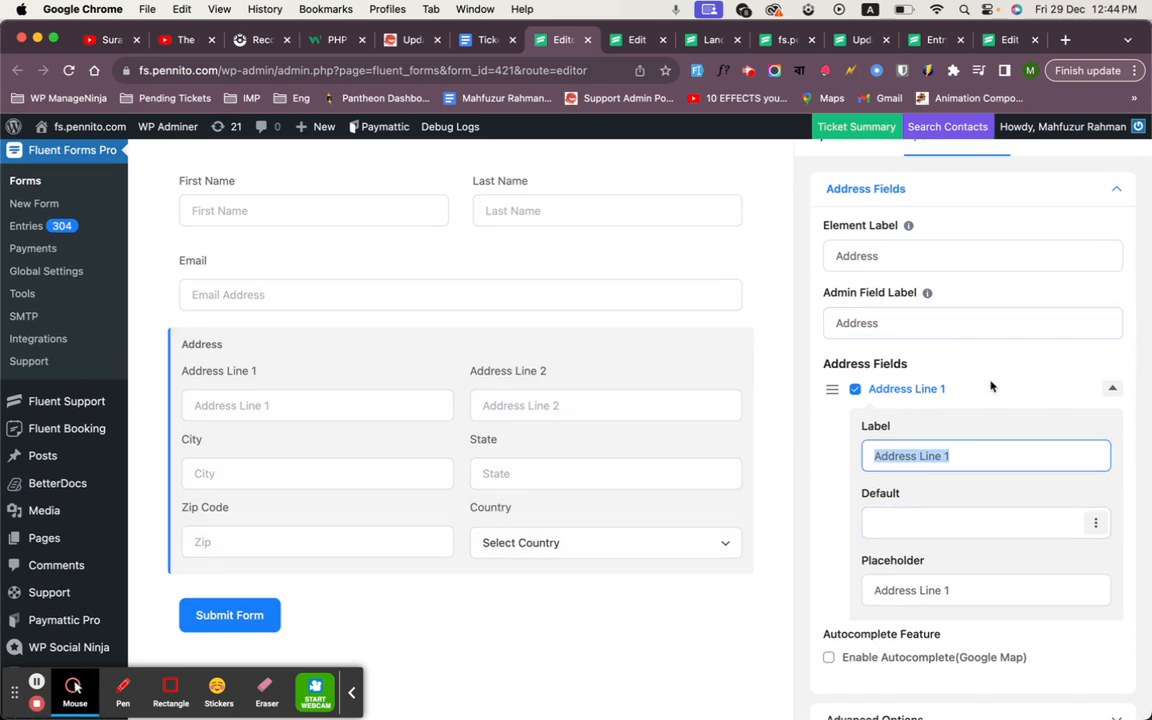
pyautogui.click(1112, 388)
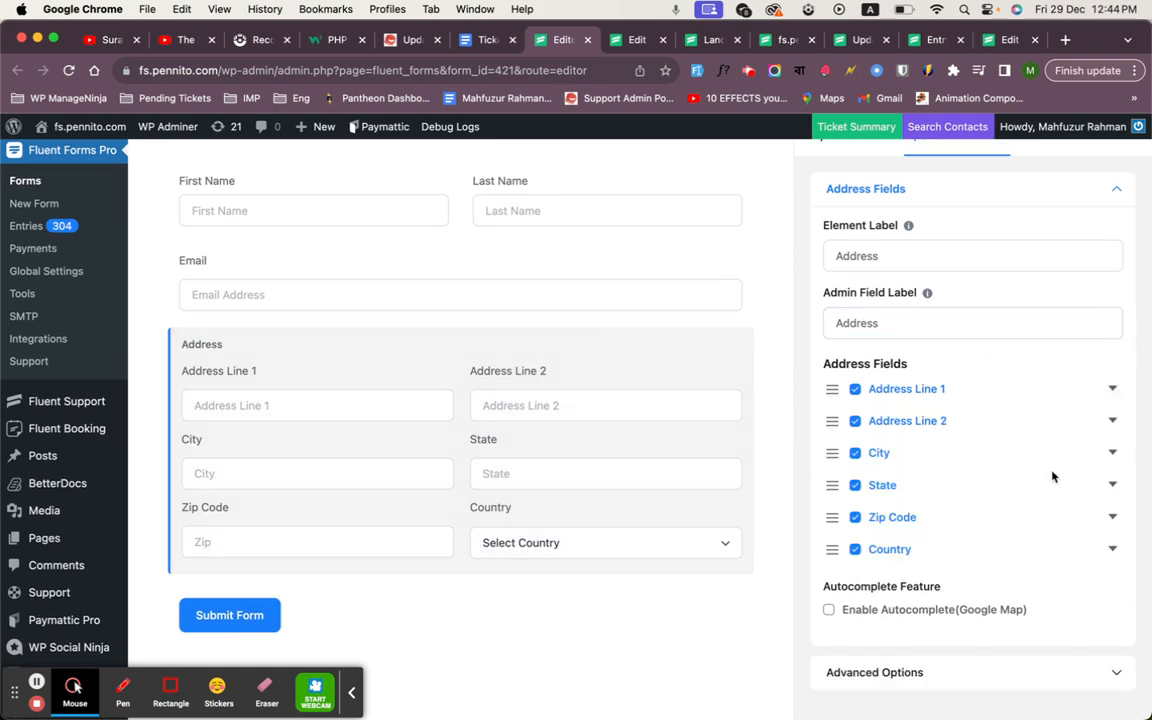
pyautogui.click(1112, 421)
pyautogui.tripleClick(985, 487)
pyautogui.press('super+c')
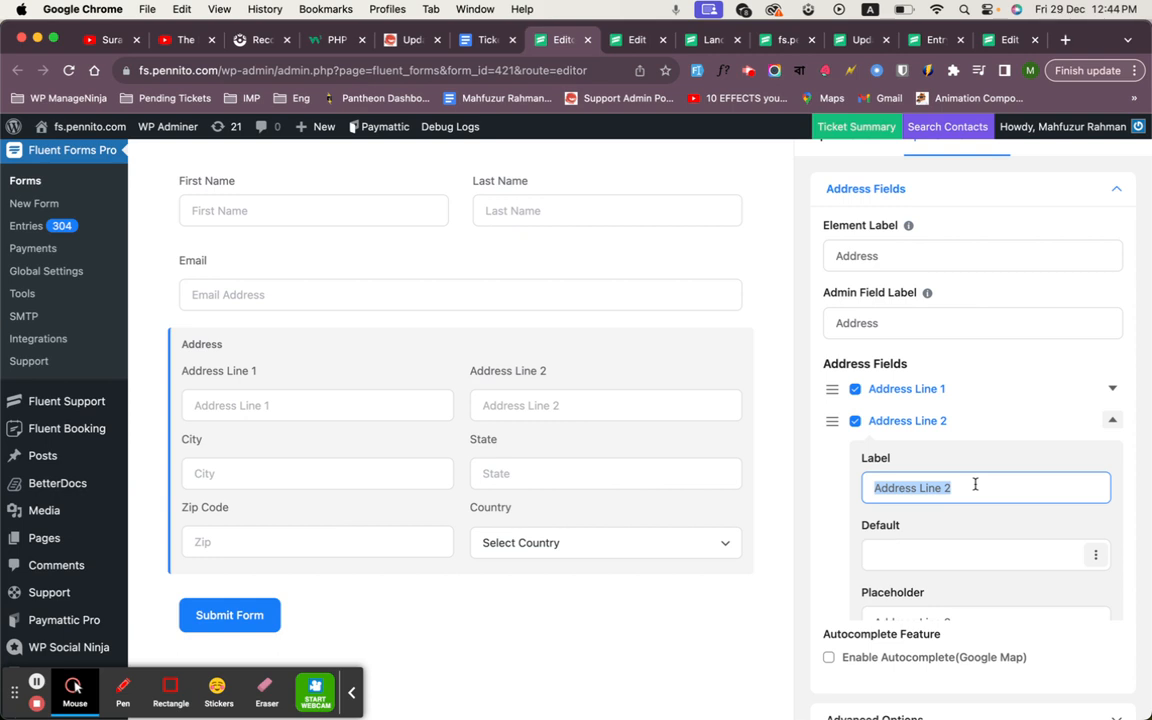
pyautogui.click(636, 36)
pyautogui.scroll(-2, 330, 358)
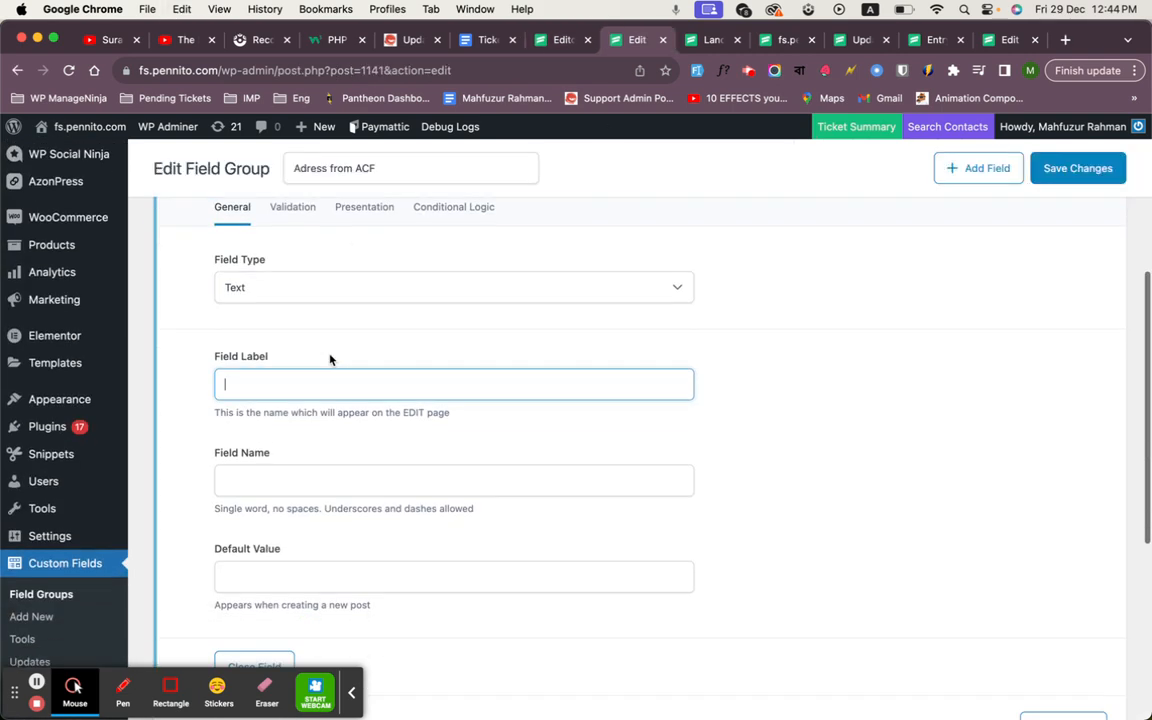
pyautogui.press('super+v')
pyautogui.click(337, 481)
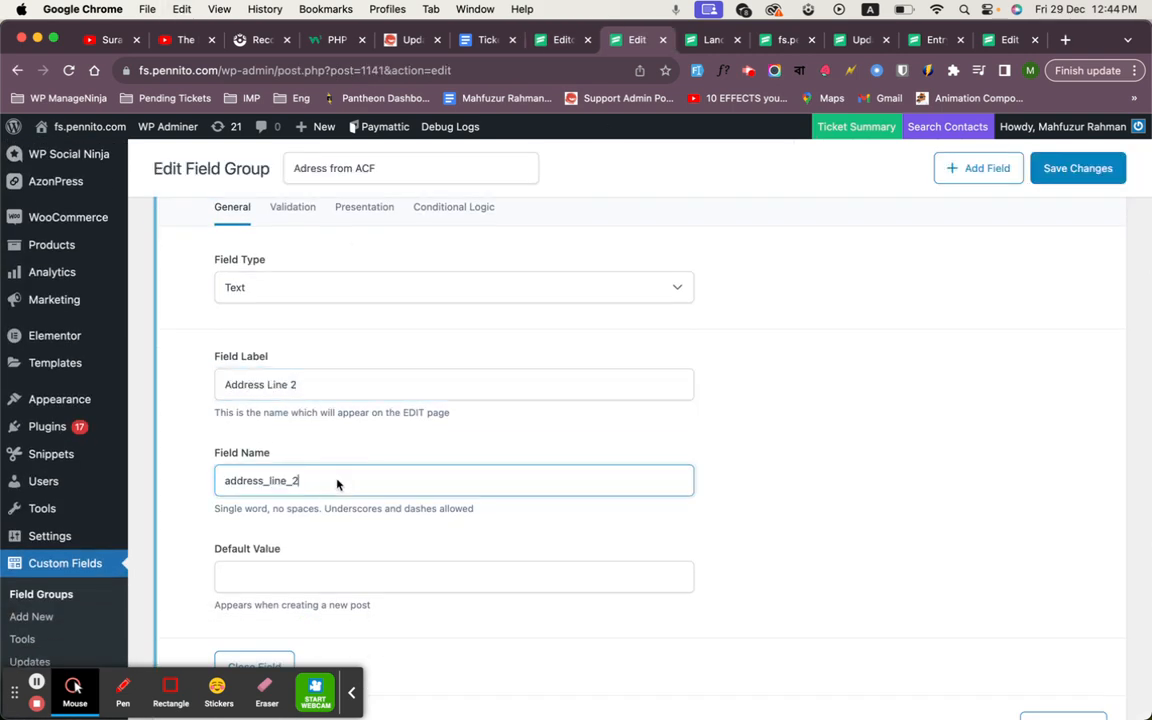
# - Prefix the second ACF field's name with acf_ to make it acf_address_line_2 and save the field group
pyautogui.click(221, 481)
pyautogui.write('acf_')
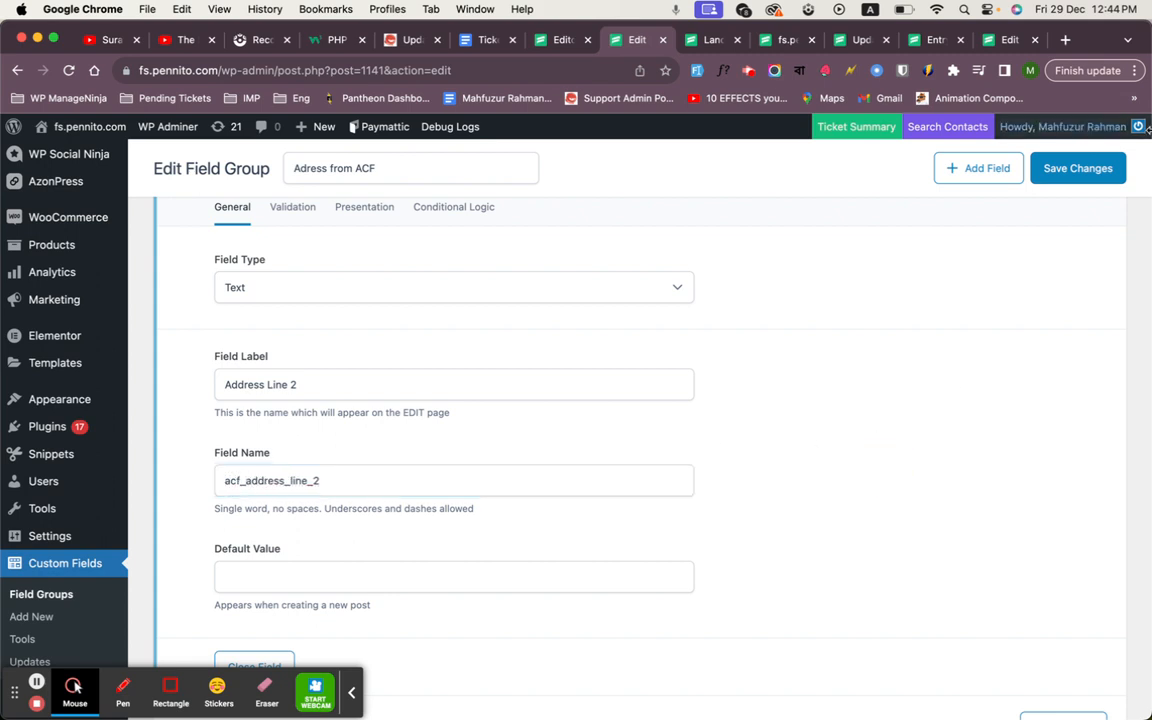
pyautogui.click(1072, 177)
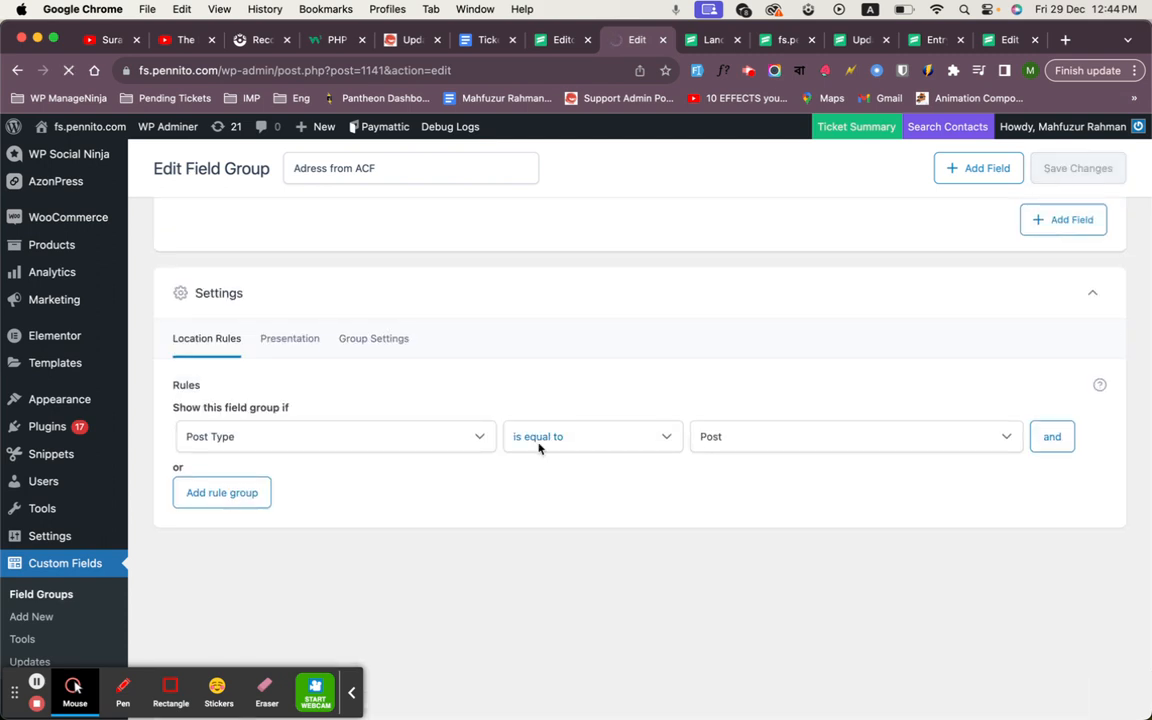
# - Set the field group's location rule to User Role is equal to All and save the field group
pyautogui.scroll(-5, 323, 483)
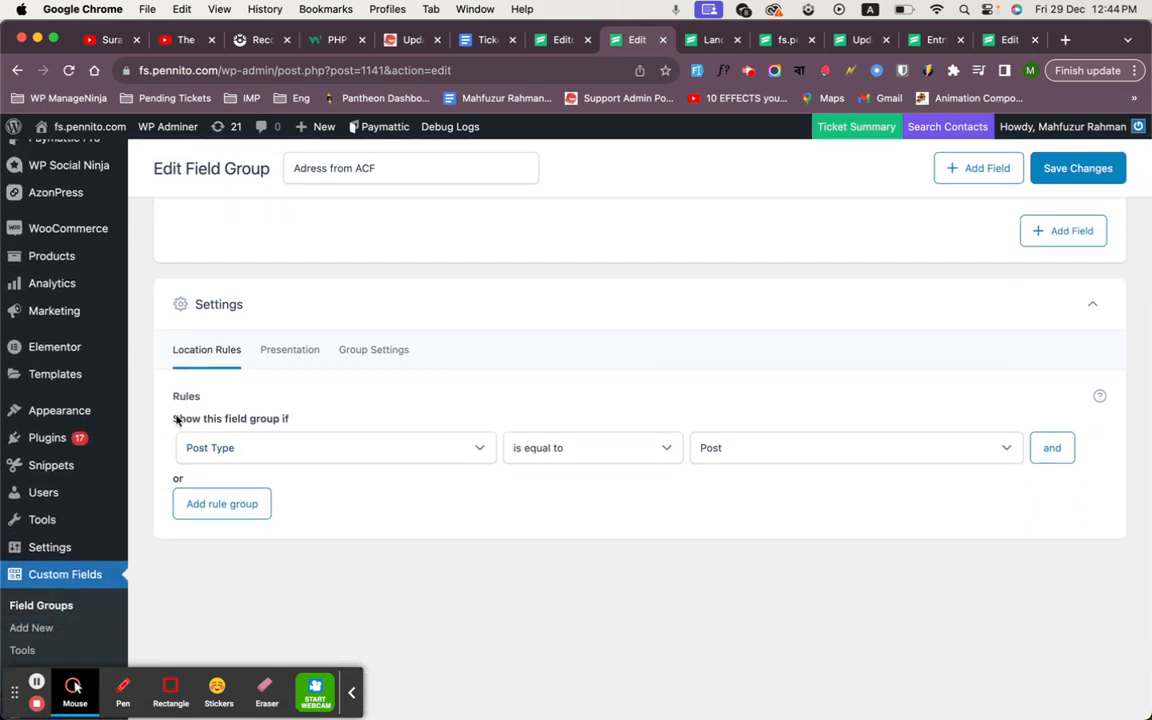
pyautogui.click(226, 451)
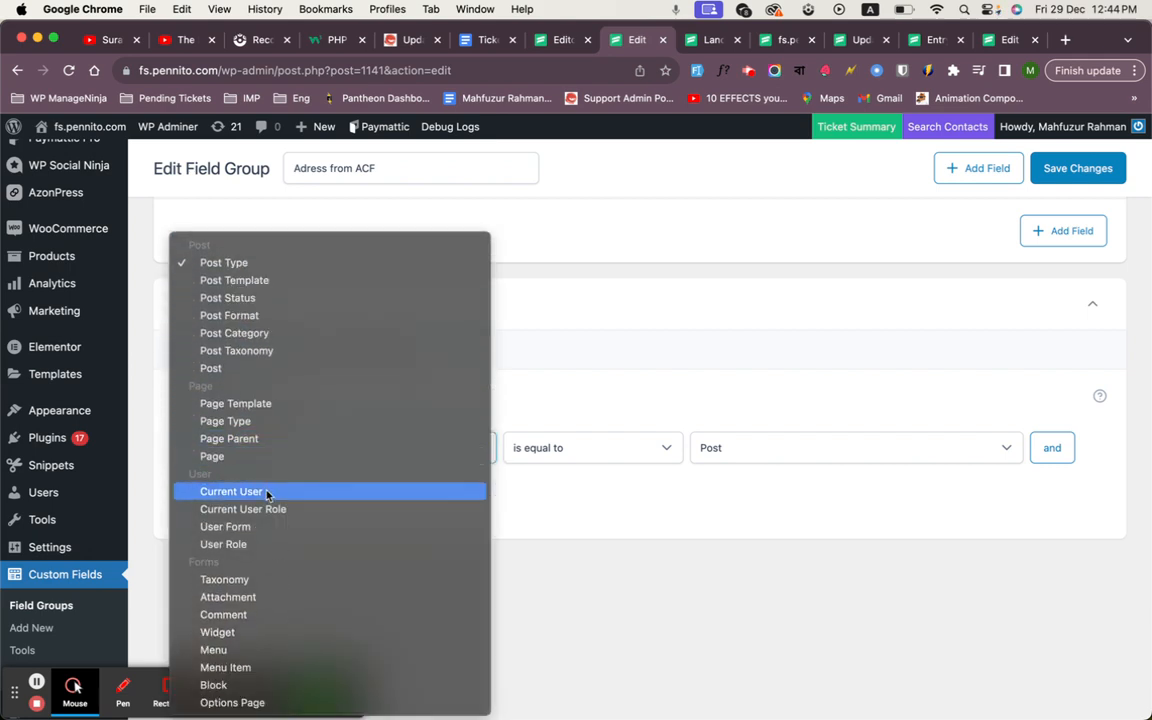
pyautogui.click(267, 544)
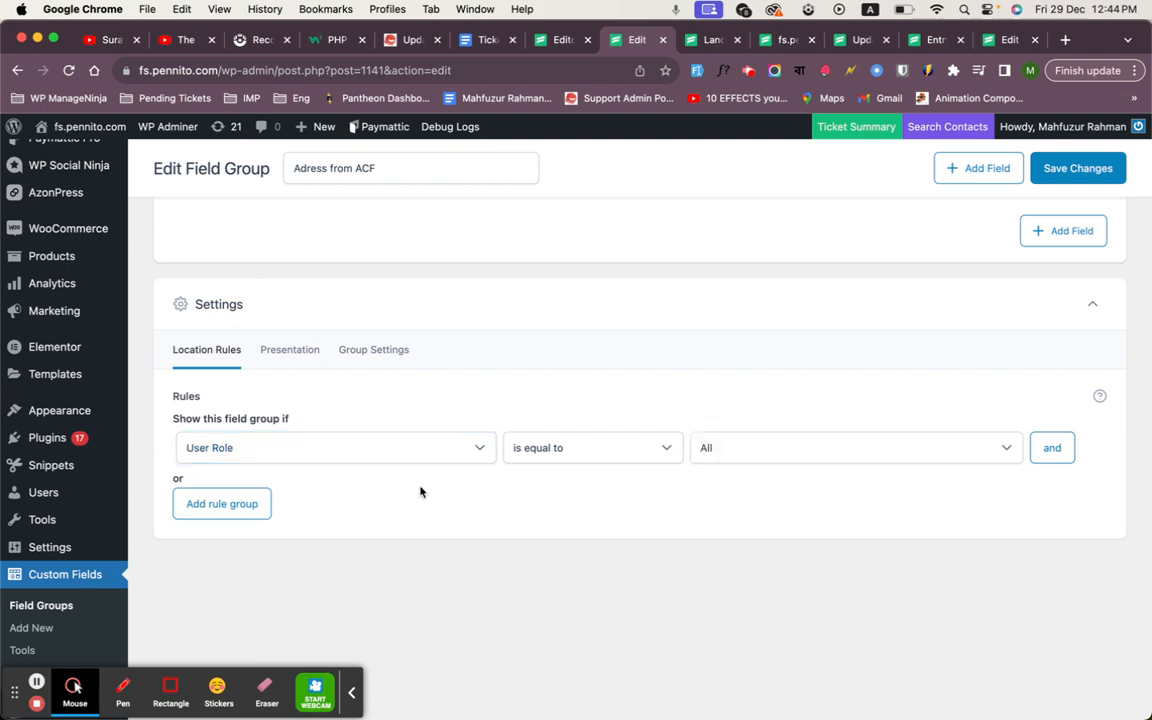
pyautogui.scroll(4, 480, 520)
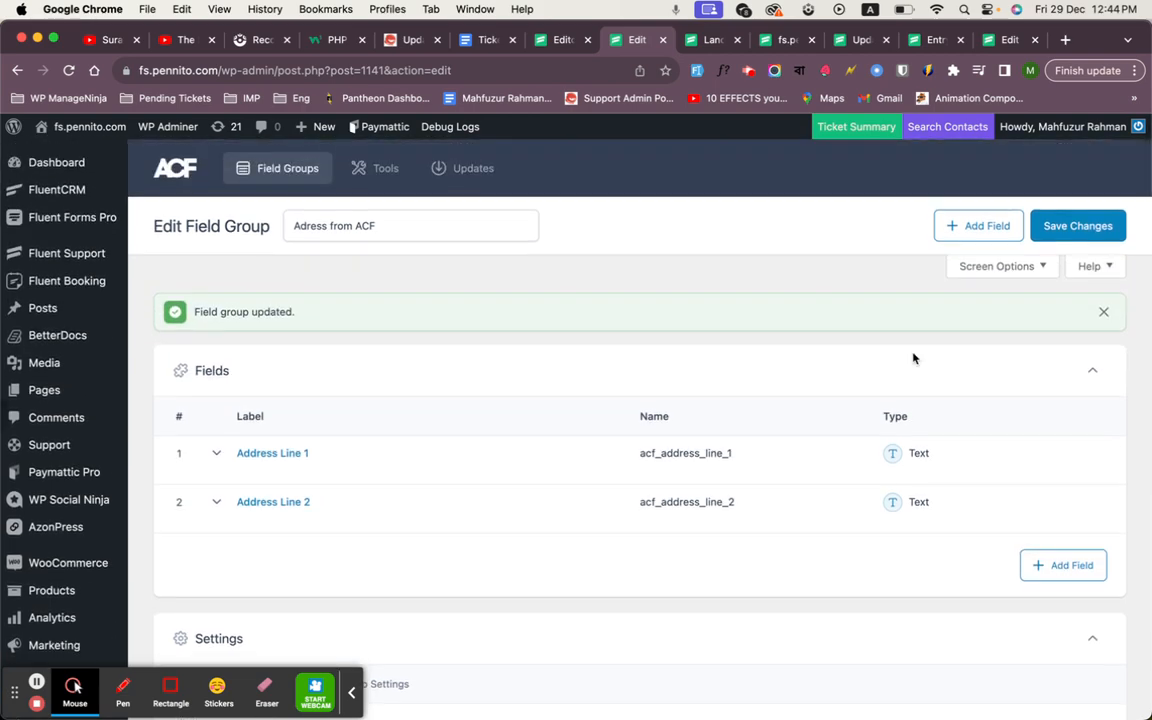
pyautogui.scroll(-5, 623, 576)
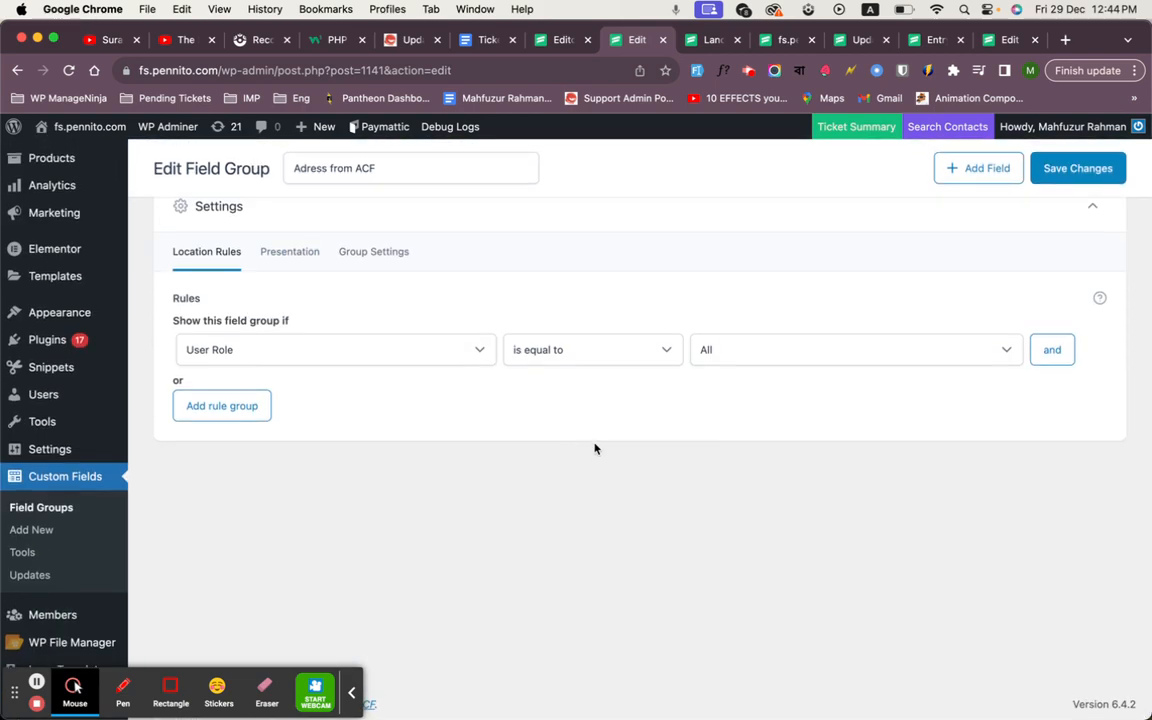
pyautogui.scroll(5, 594, 449)
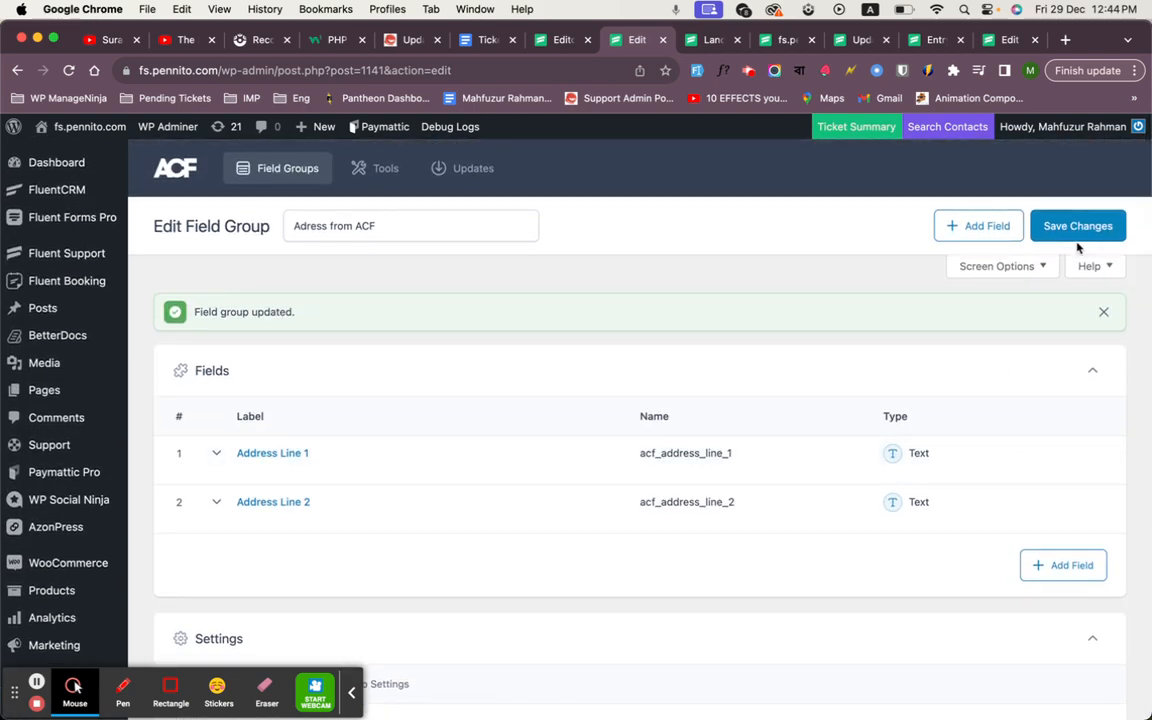
pyautogui.scroll(-5, 848, 360)
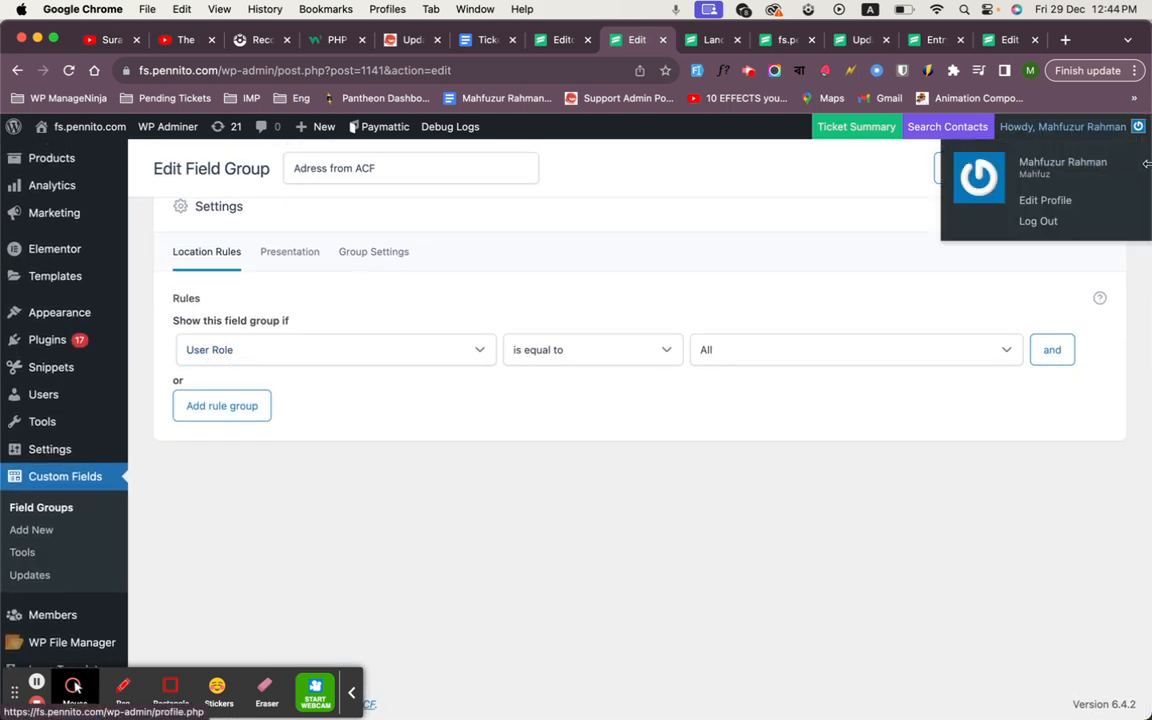
pyautogui.click(738, 352)
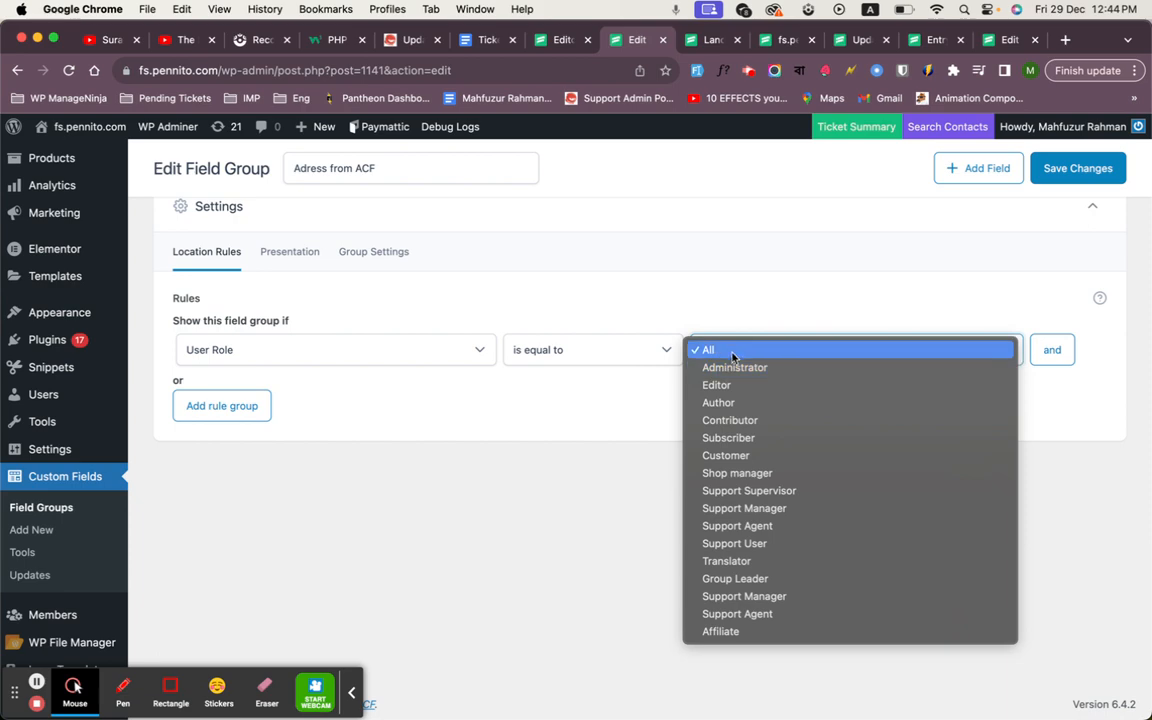
pyautogui.click(730, 350)
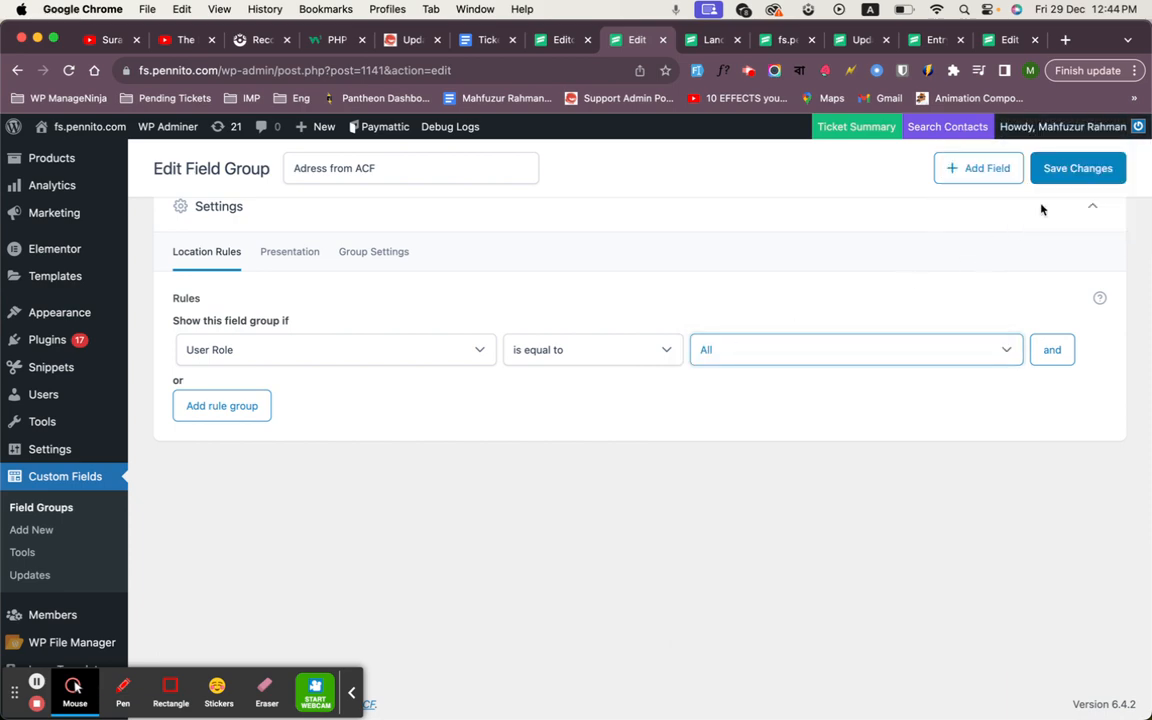
pyautogui.click(1062, 168)
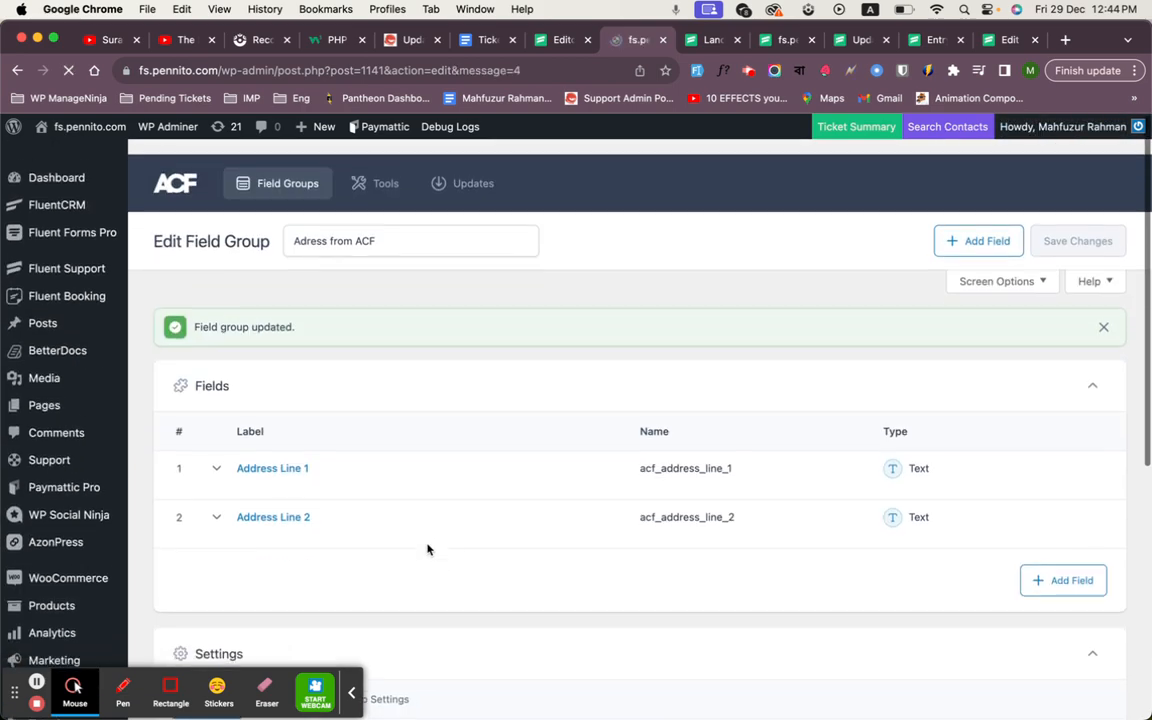
pyautogui.scroll(-1, 396, 419)
pyautogui.scroll(-3, 396, 419)
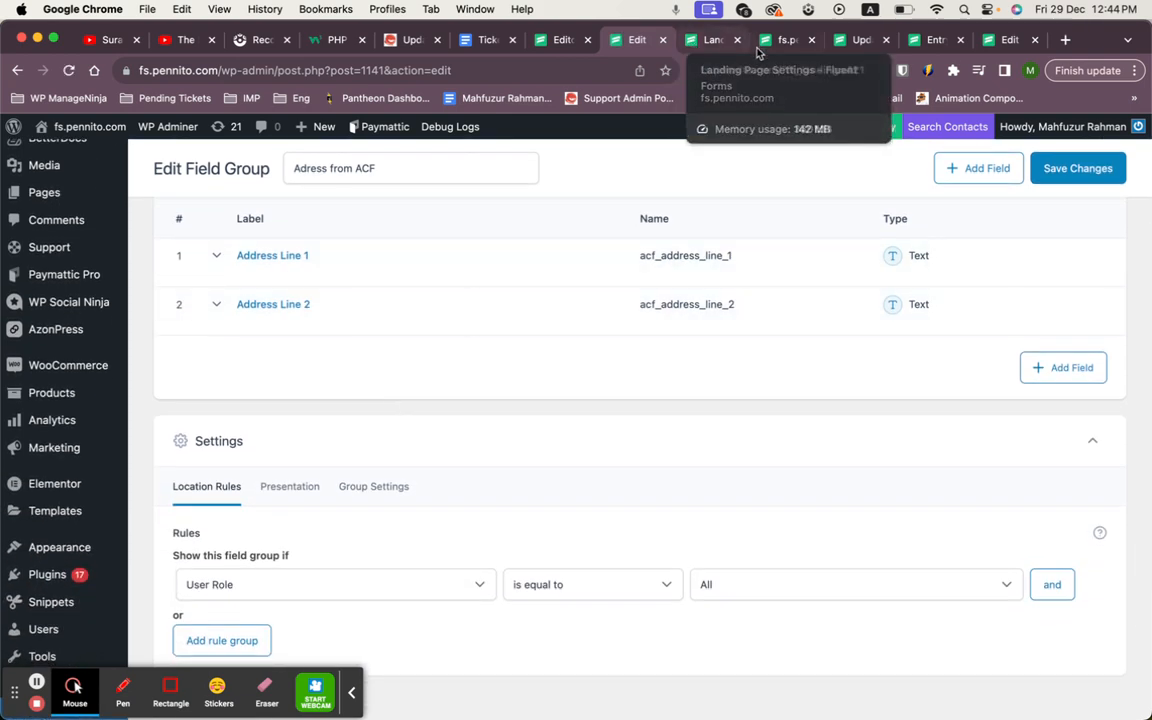
# - Open the User Registration form's integration feed for editing and go to its User Meta mapping
pyautogui.click(551, 41)
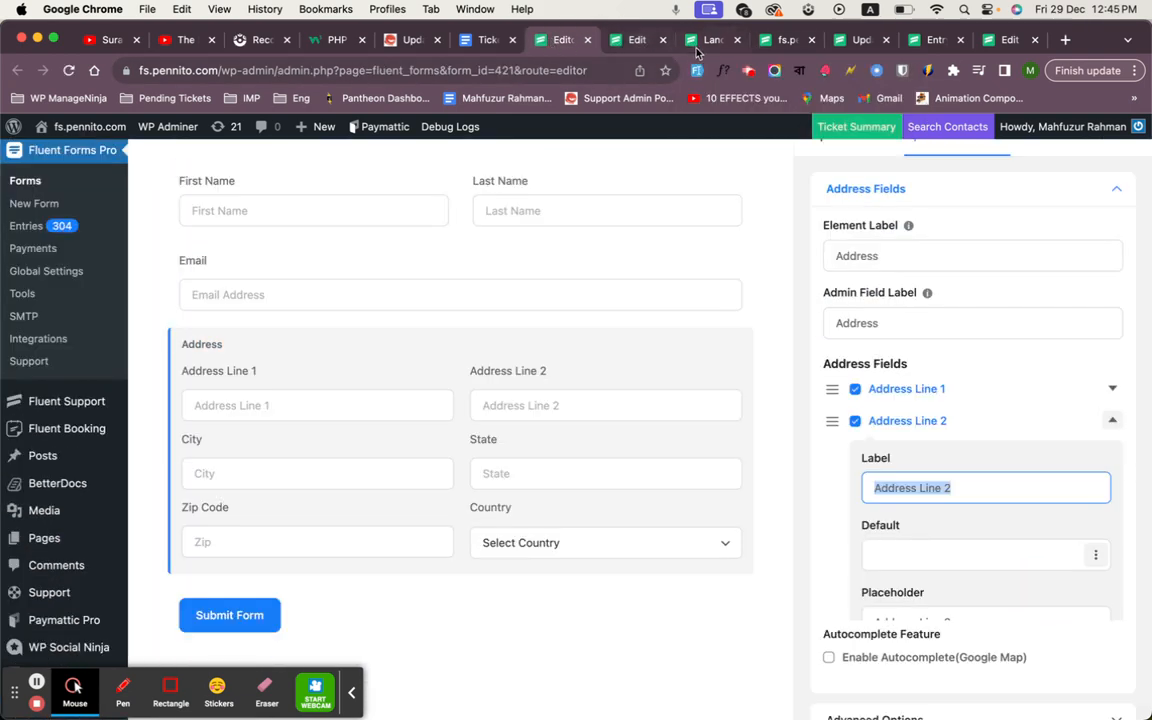
pyautogui.scroll(2, 368, 214)
pyautogui.scroll(-1, 400, 195)
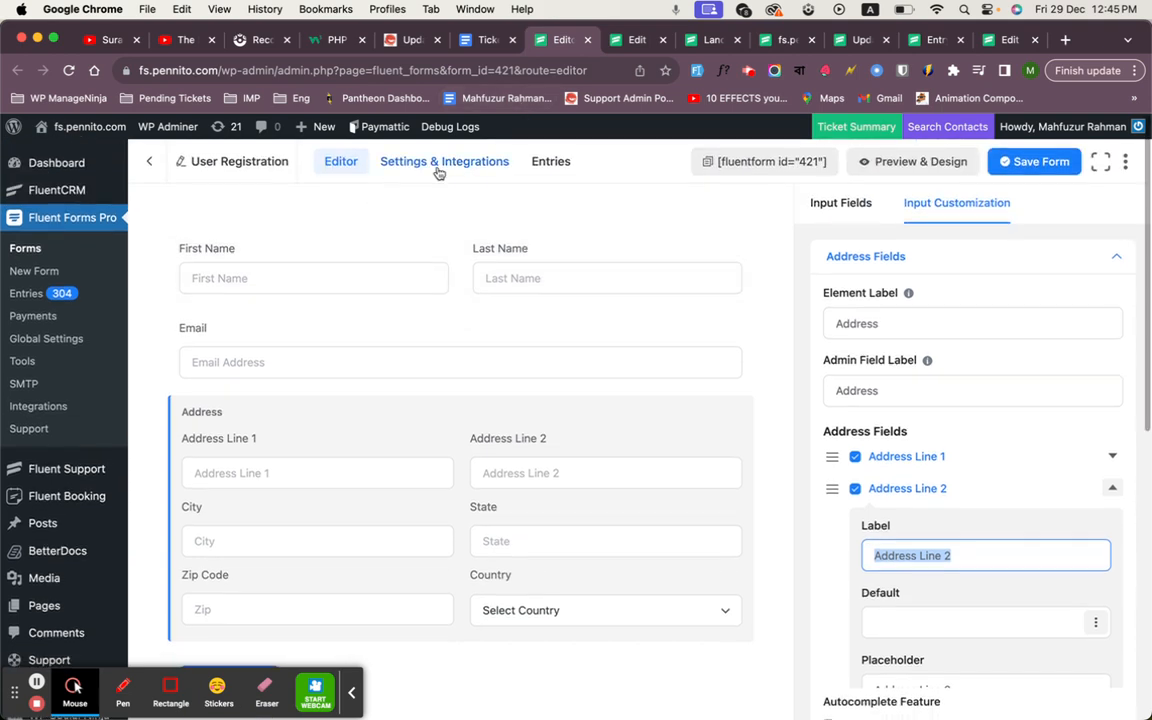
pyautogui.click(438, 173)
pyautogui.moveTo(550, 44); pyautogui.dragTo(617, 48)
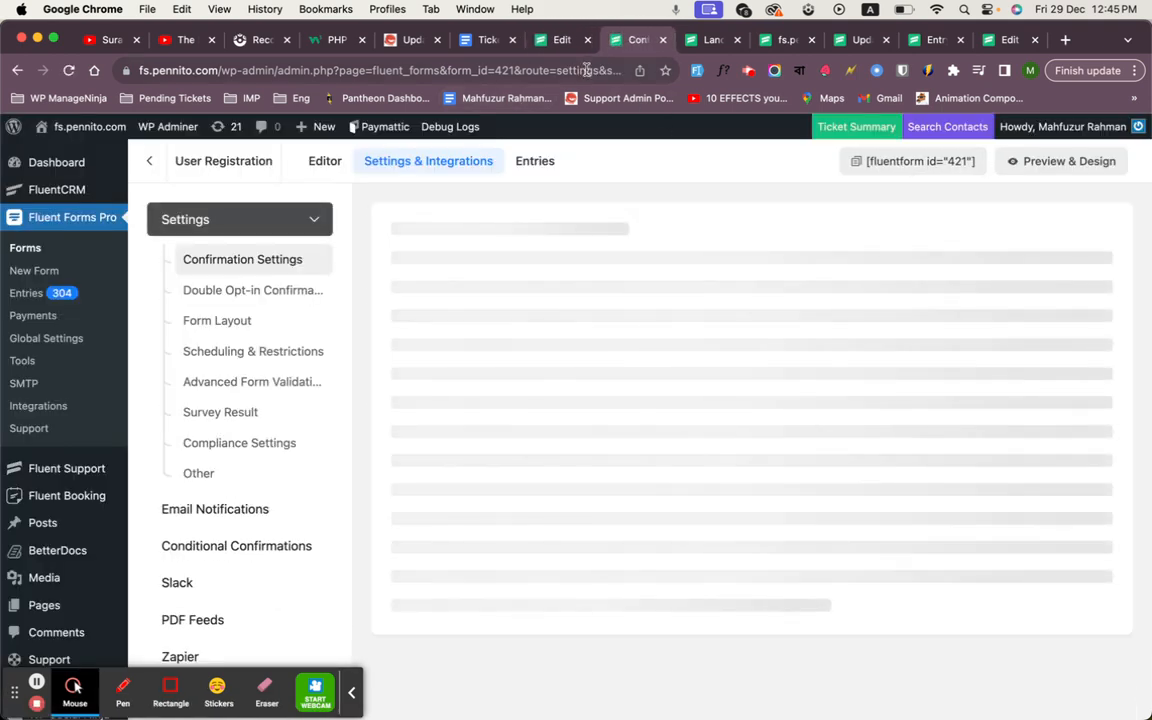
pyautogui.scroll(-4, 437, 442)
pyautogui.scroll(-8, 437, 442)
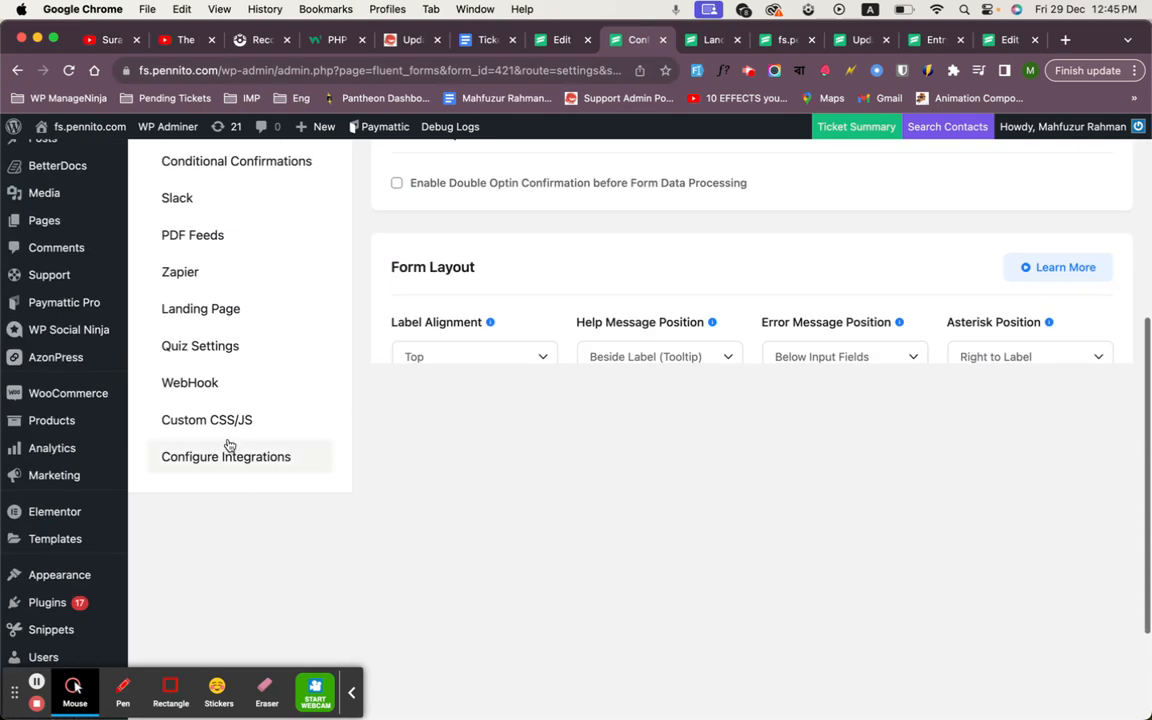
pyautogui.click(221, 455)
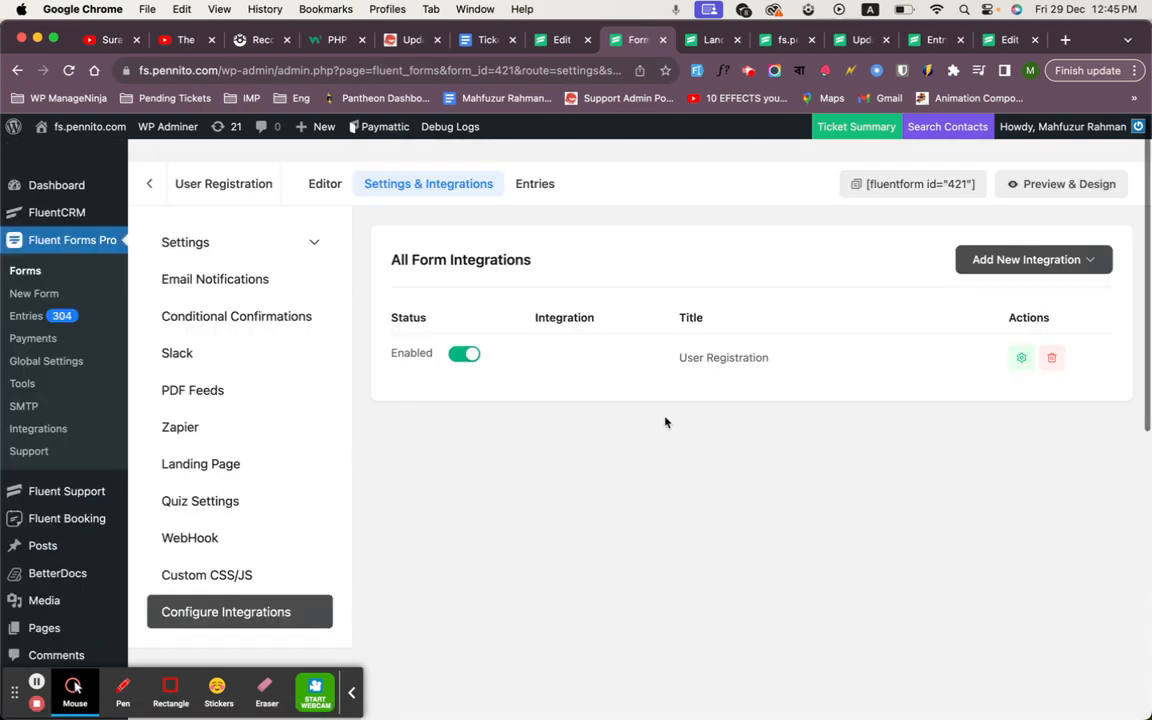
pyautogui.click(1021, 336)
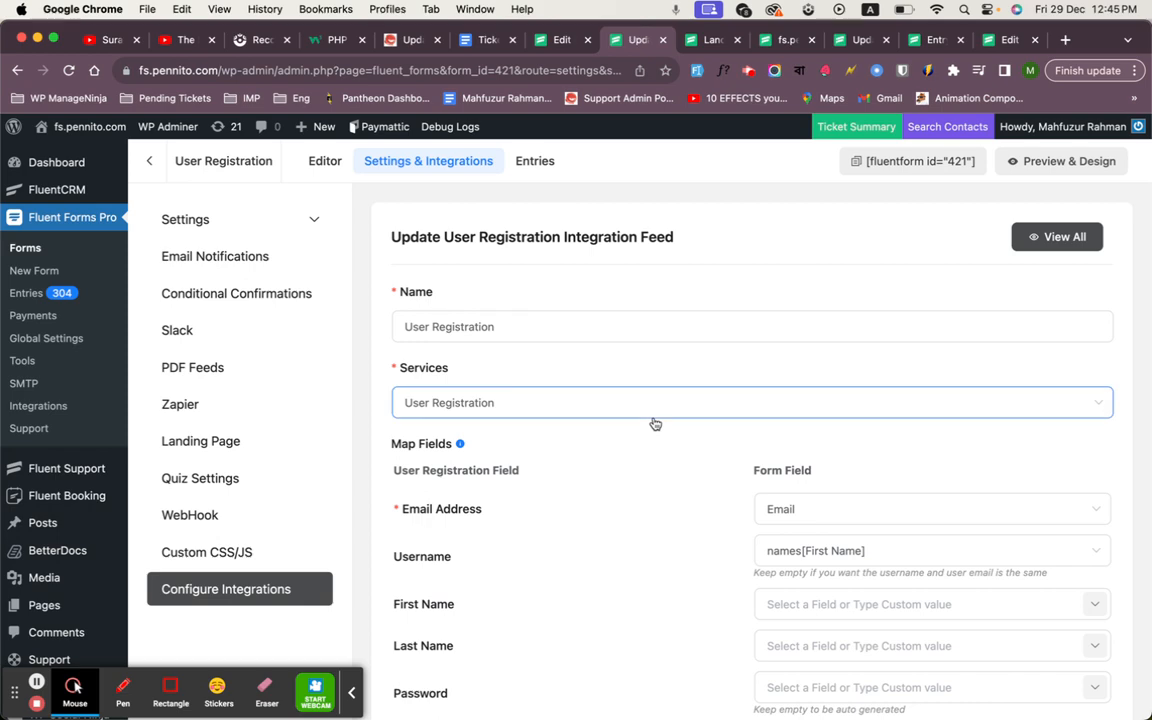
pyautogui.scroll(-8, 653, 420)
pyautogui.scroll(-3, 651, 420)
pyautogui.scroll(2, 653, 422)
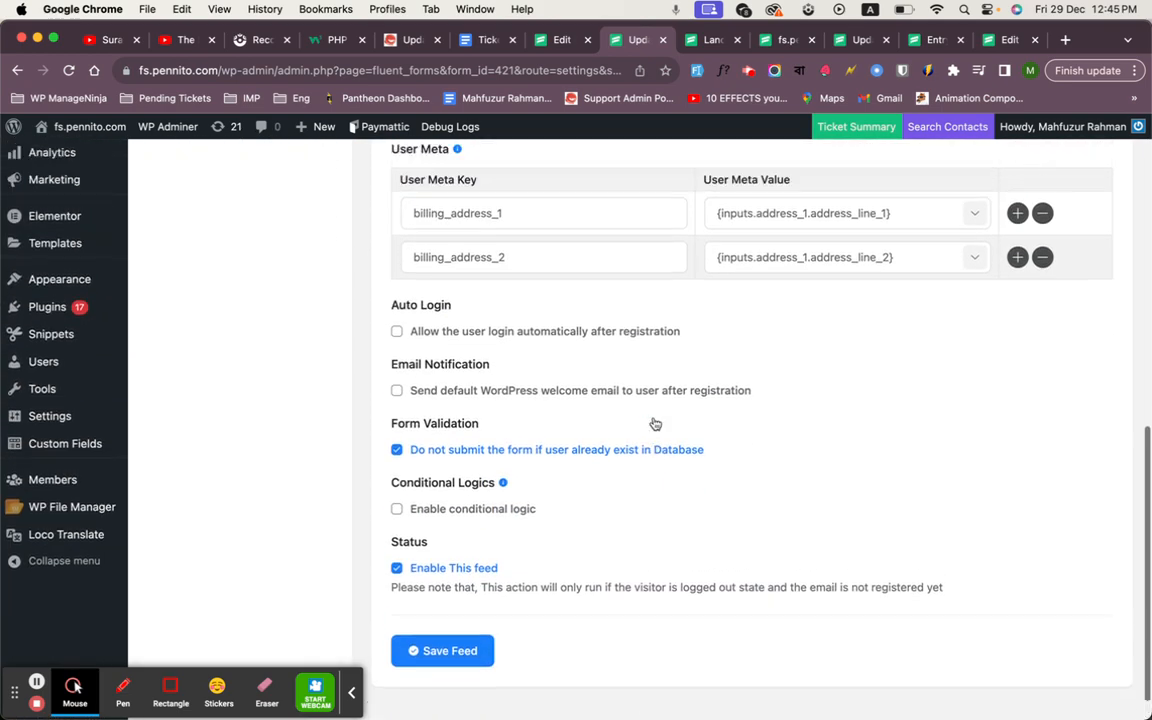
# - Replace the user meta key billing_address_1 with the first ACF field's name, acf_address_line_1
pyautogui.click(553, 44)
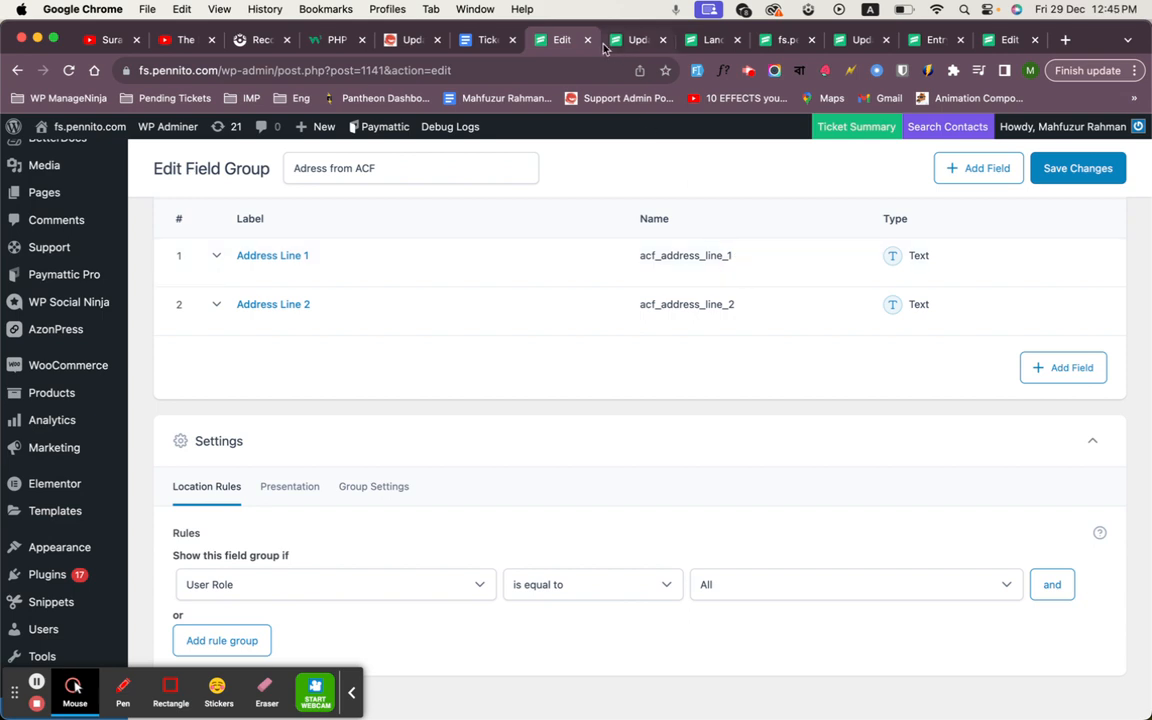
pyautogui.click(633, 40)
pyautogui.click(522, 341)
pyautogui.press('super+a')
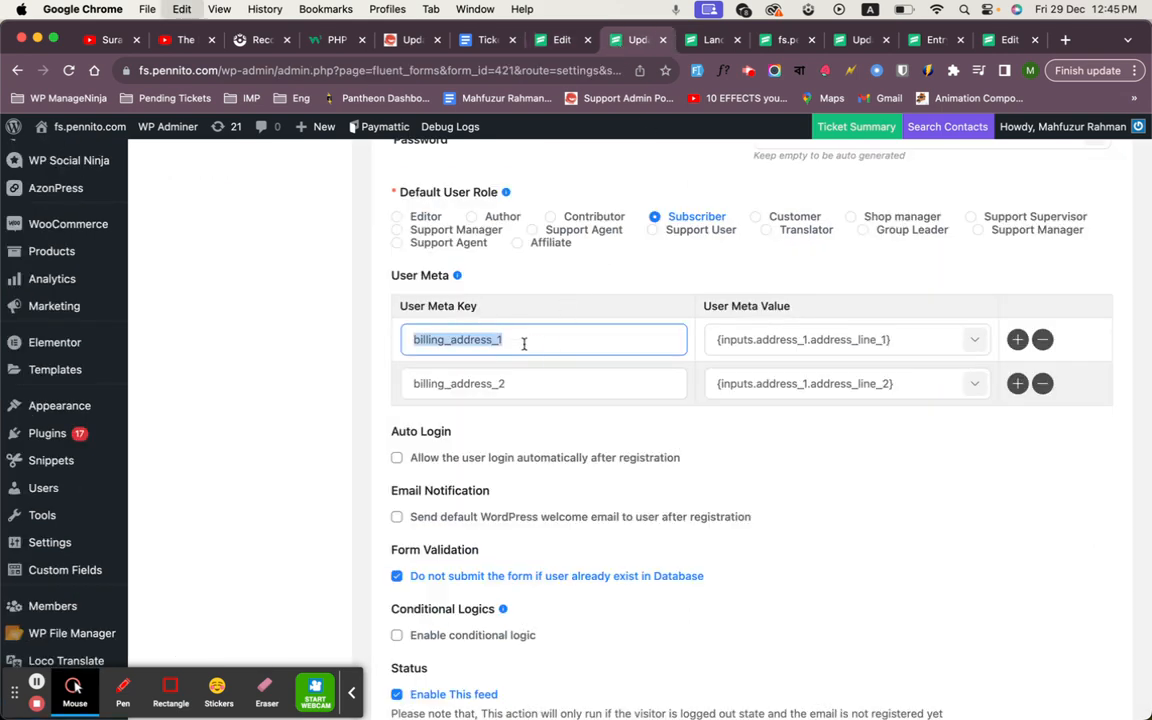
pyautogui.write('acf_address_line_1')
# - Replace the user meta key billing_address_2 with the second ACF field's name, acf_address_line_2, and save the feed
pyautogui.click(553, 40)
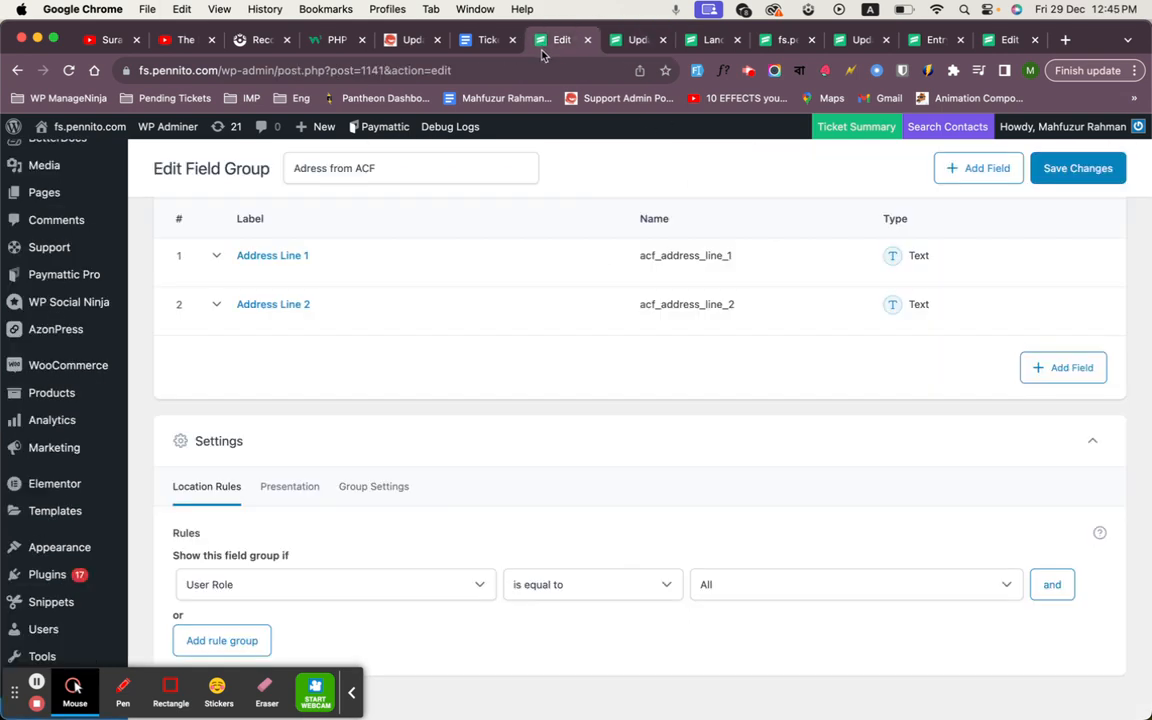
pyautogui.click(741, 305)
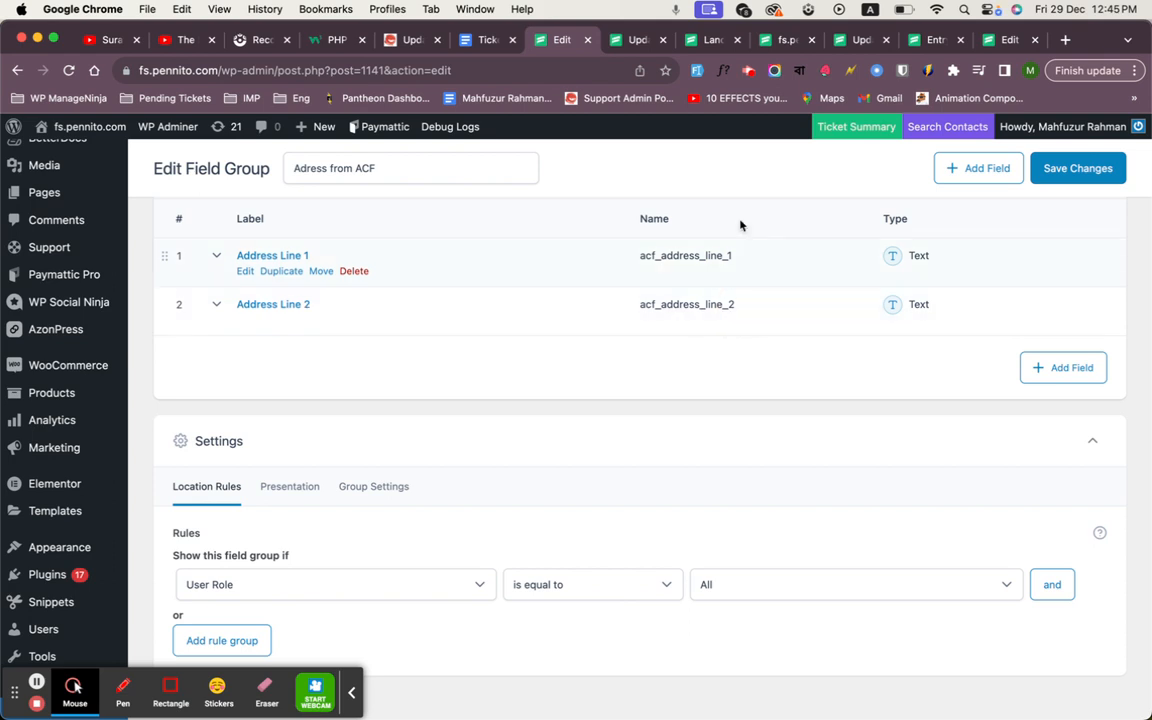
pyautogui.click(622, 40)
pyautogui.doubleClick(511, 388)
pyautogui.press('super+v')
pyautogui.scroll(-3, 512, 388)
pyautogui.click(462, 614)
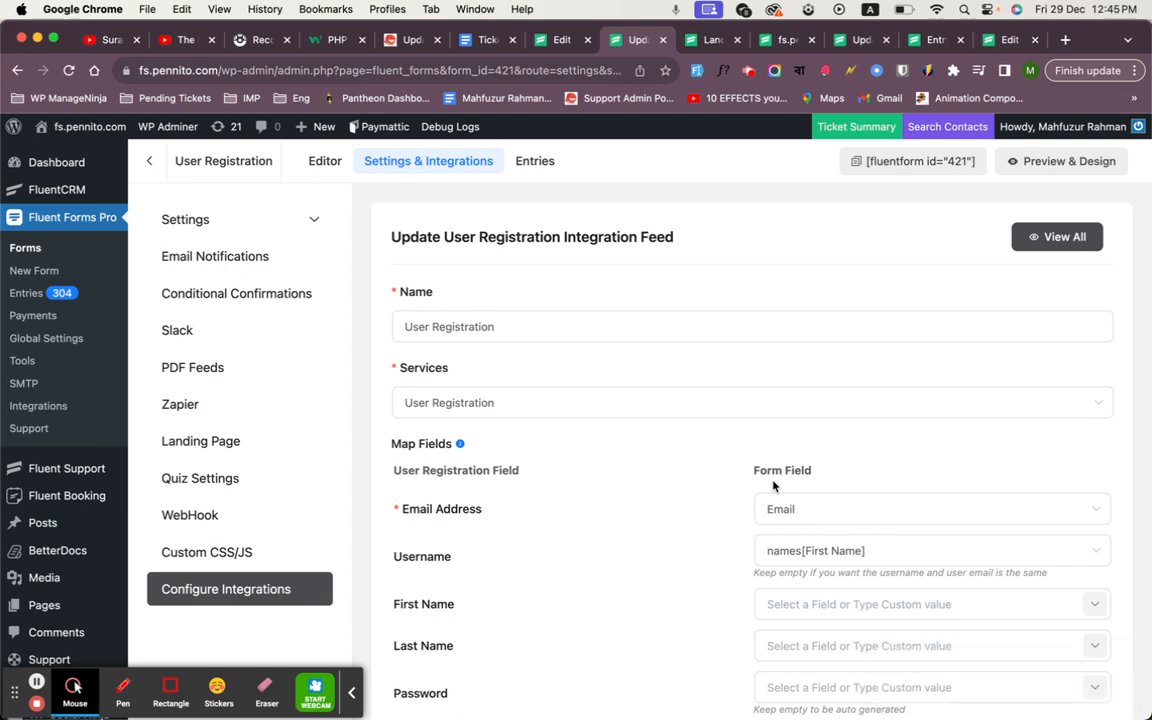
pyautogui.scroll(-5, 773, 485)
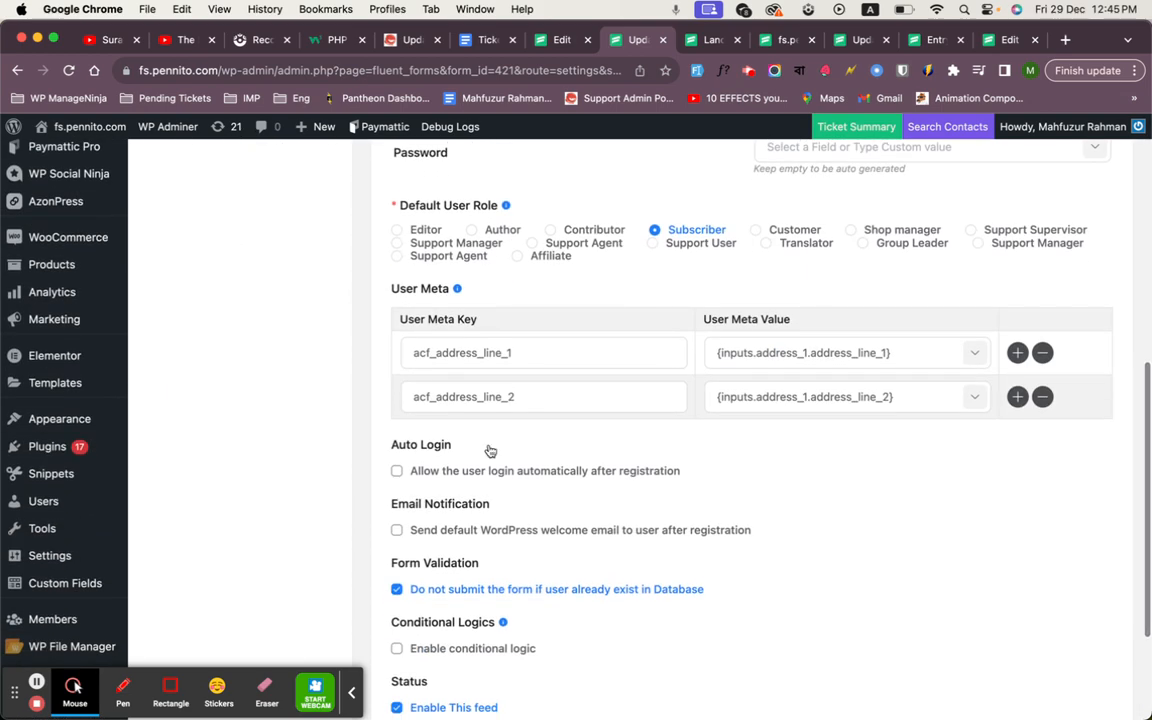
# - Reload the registration form in the incognito window, fill it with generated sample data, copying the email address, and submit it
pyautogui.hotkey('ctrl', 'Up')
pyautogui.click(258, 358)
pyautogui.press('super+r')
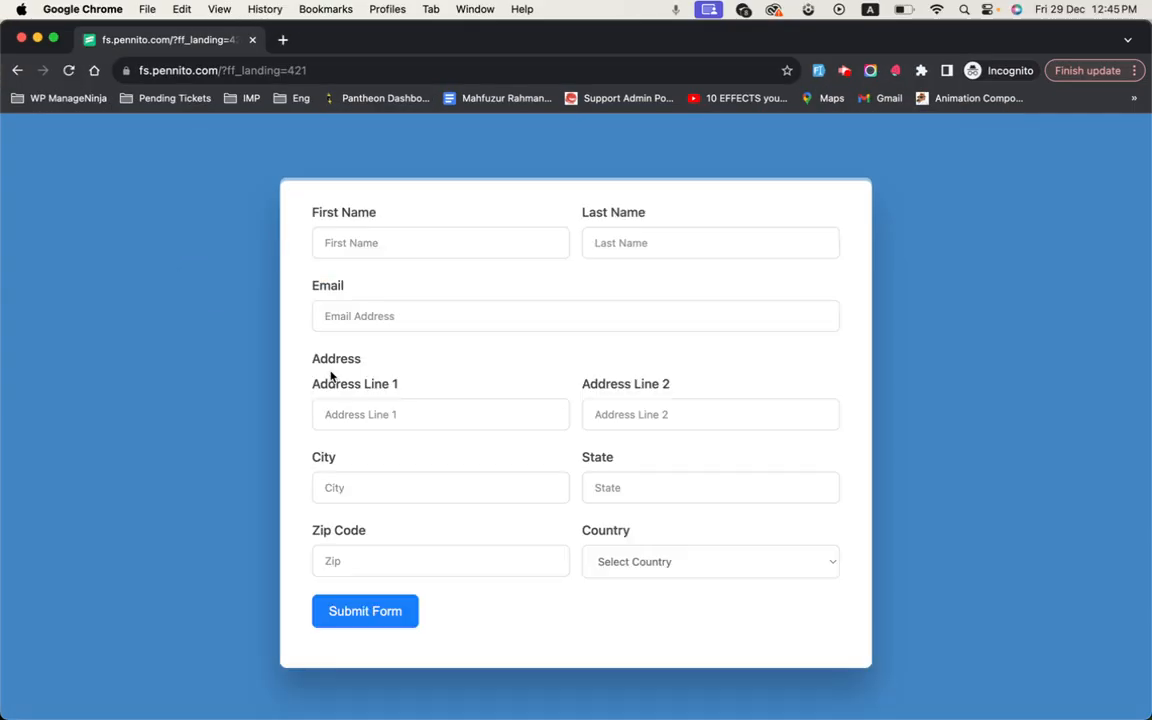
pyautogui.click(819, 71)
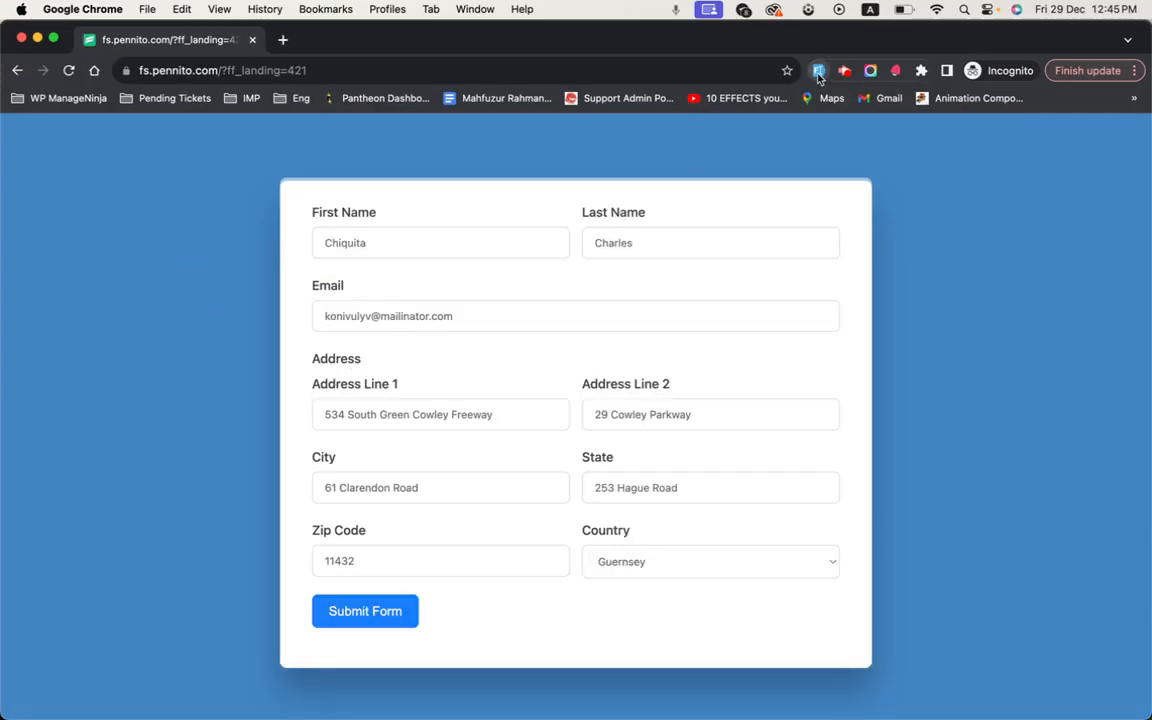
pyautogui.tripleClick(411, 326)
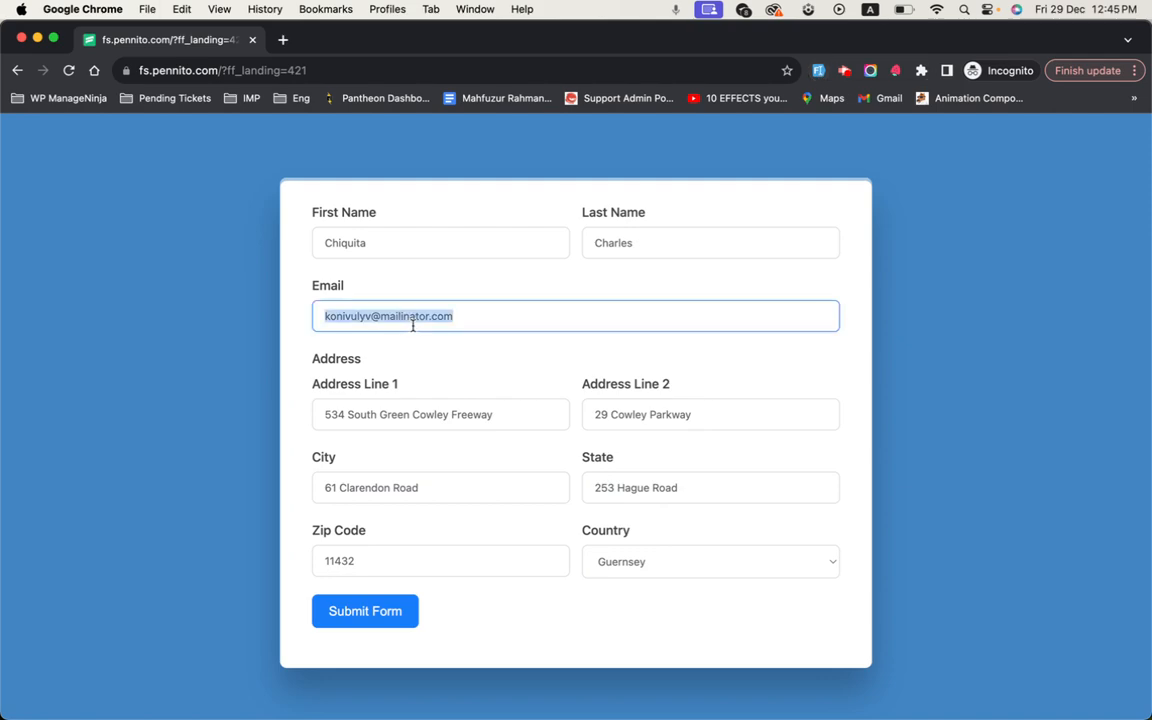
pyautogui.click(371, 623)
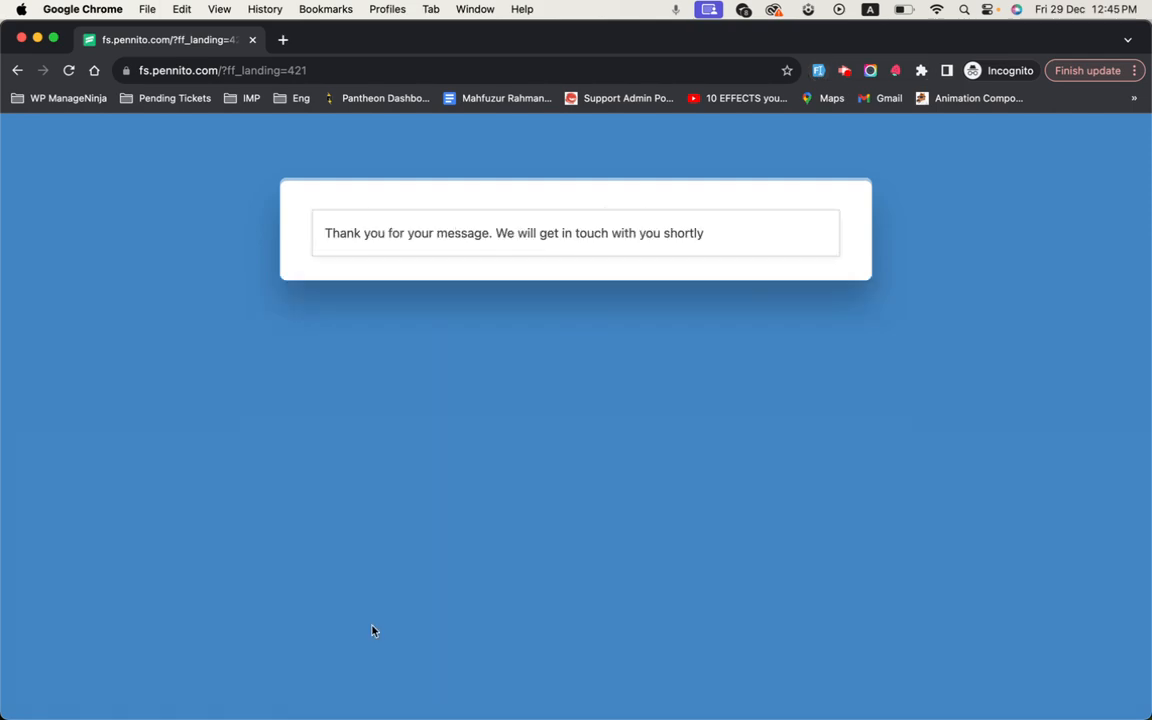
# - Open the form's newest entry, find the copied email address in it and check the submission log
pyautogui.hotkey('ctrl', 'Up')
pyautogui.click(370, 418)
pyautogui.scroll(5, 374, 415)
pyautogui.keyDown('super'); pyautogui.click(543, 162); pyautogui.keyUp('super')
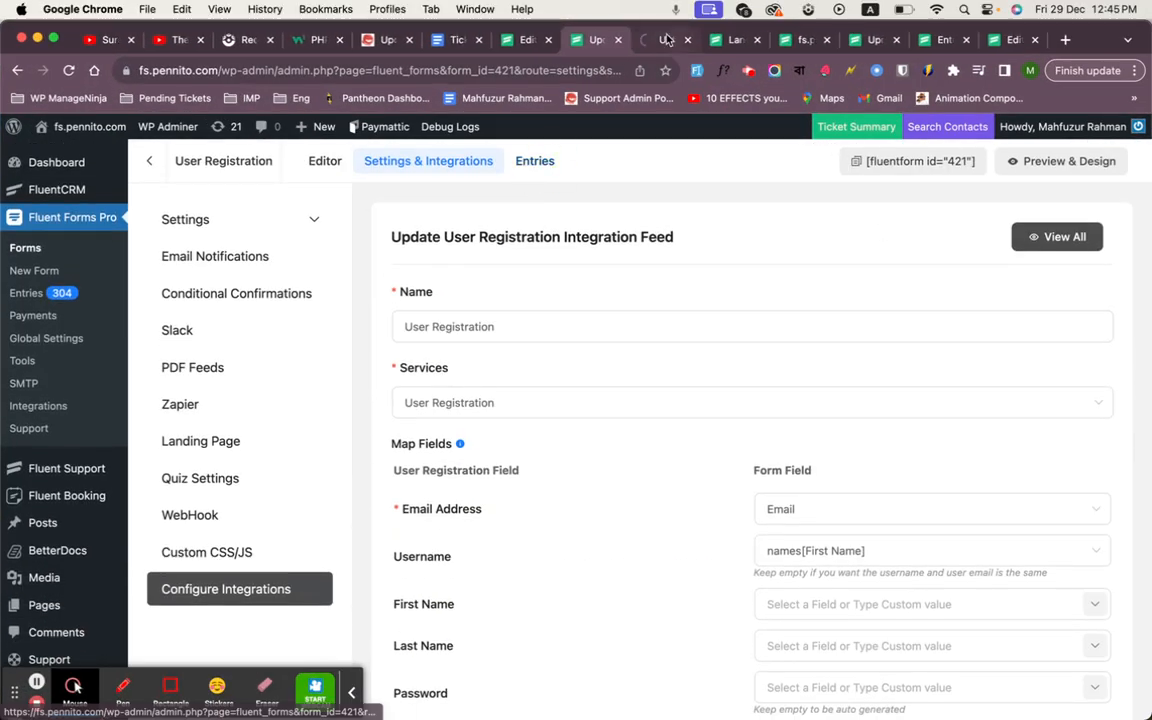
pyautogui.click(668, 39)
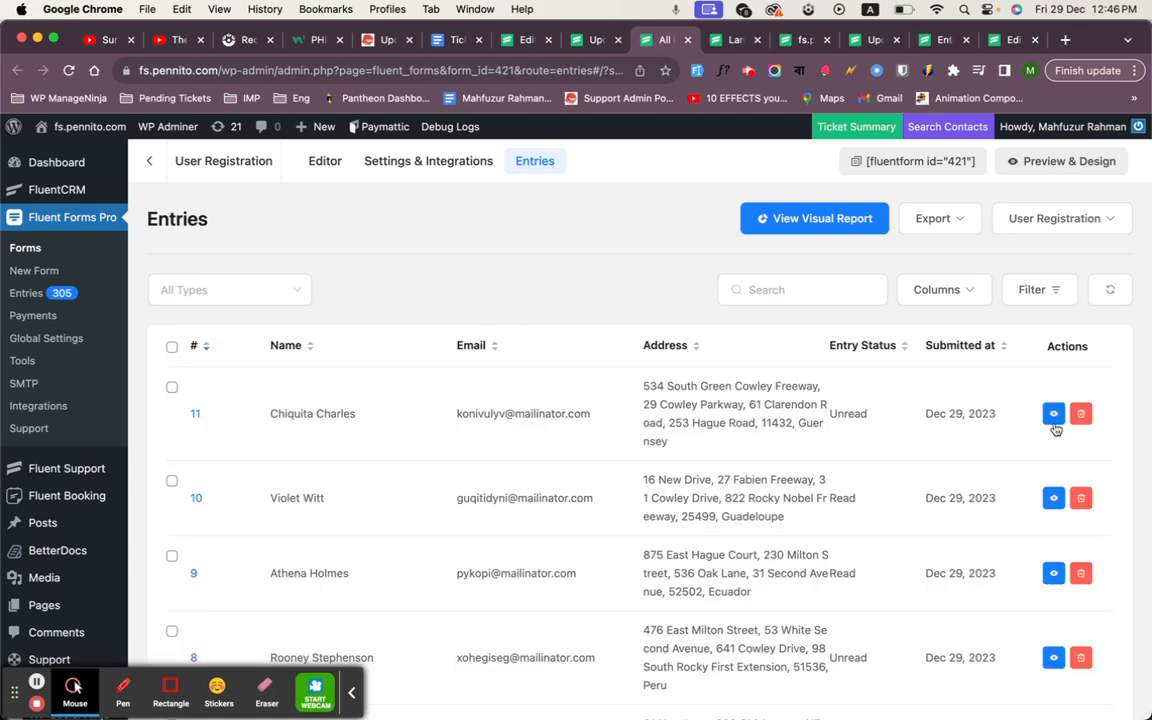
pyautogui.click(1053, 423)
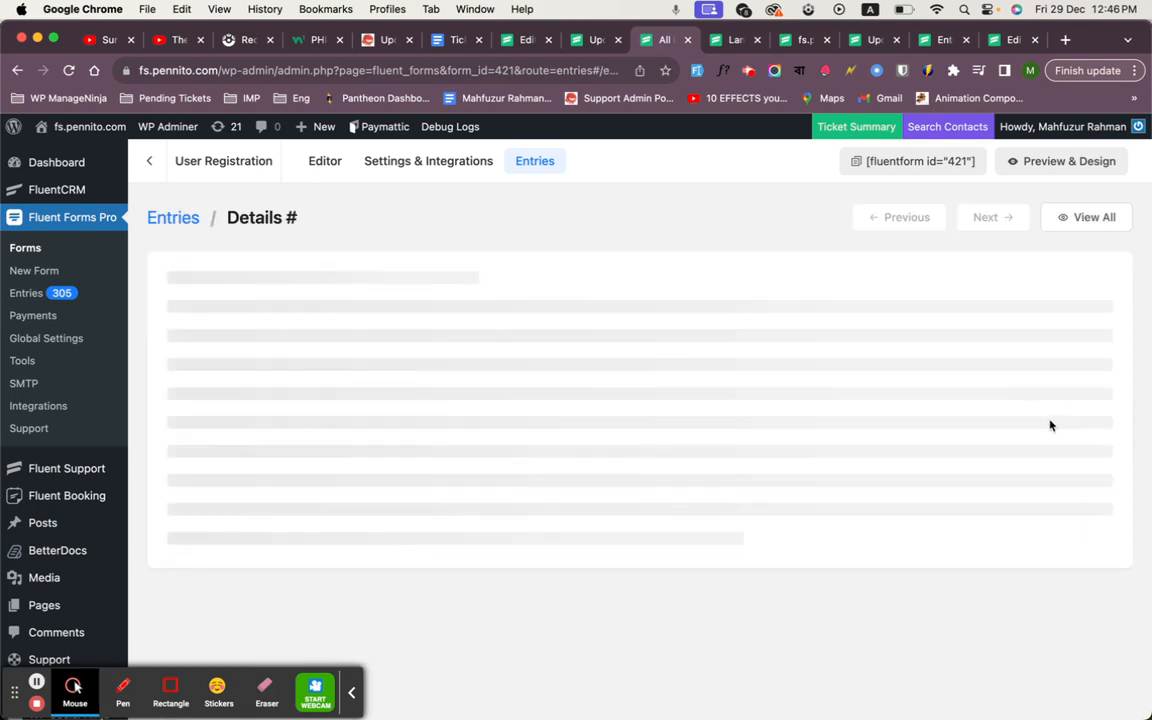
pyautogui.press('super+f')
pyautogui.press('super+v')
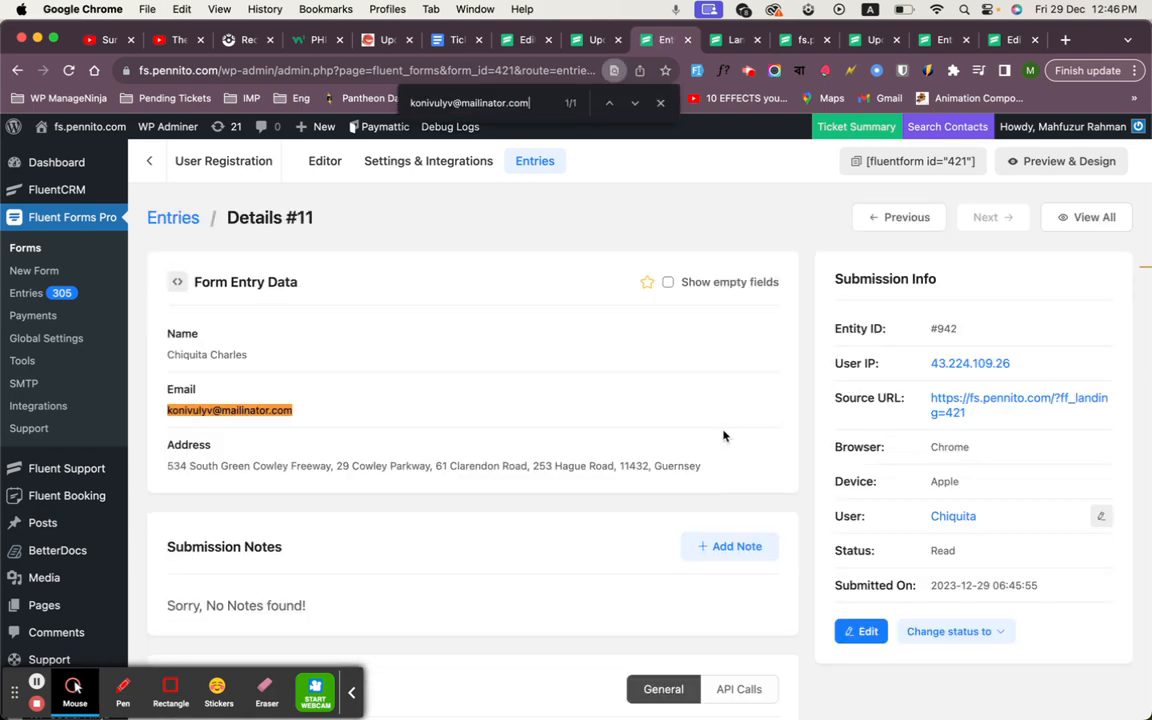
pyautogui.scroll(-5, 270, 452)
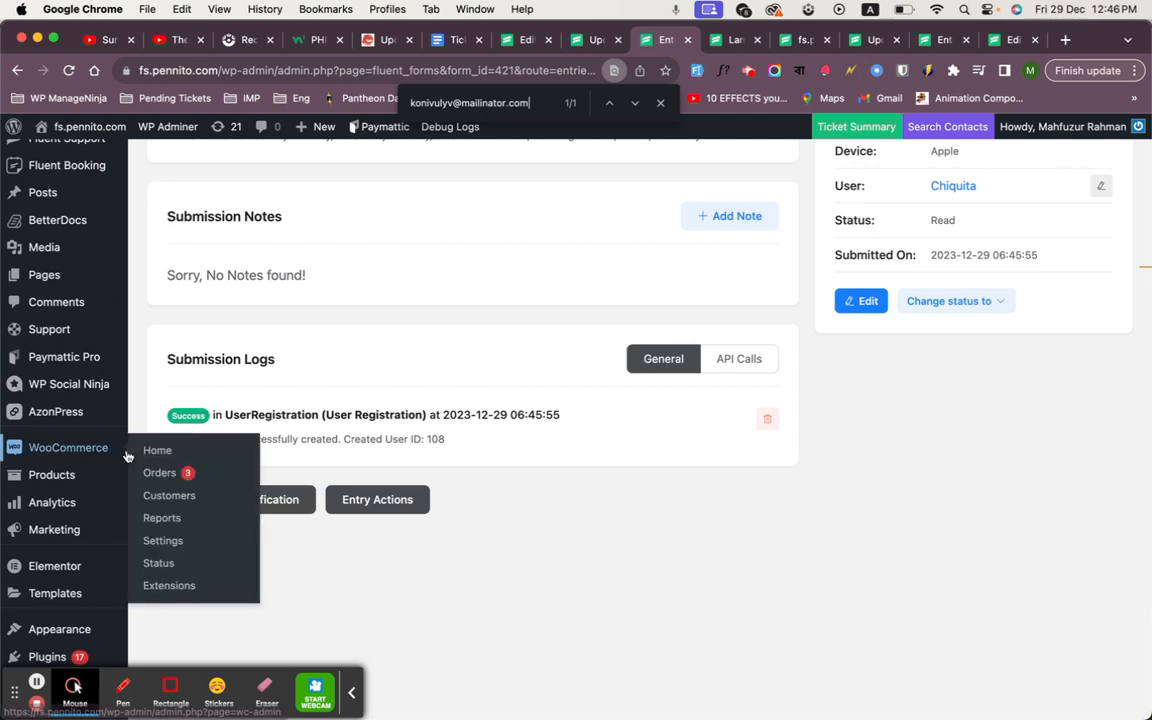
# - Search the site's users for the copied email address and open the matching account for editing
pyautogui.scroll(-4, 120, 440)
pyautogui.click(60, 497)
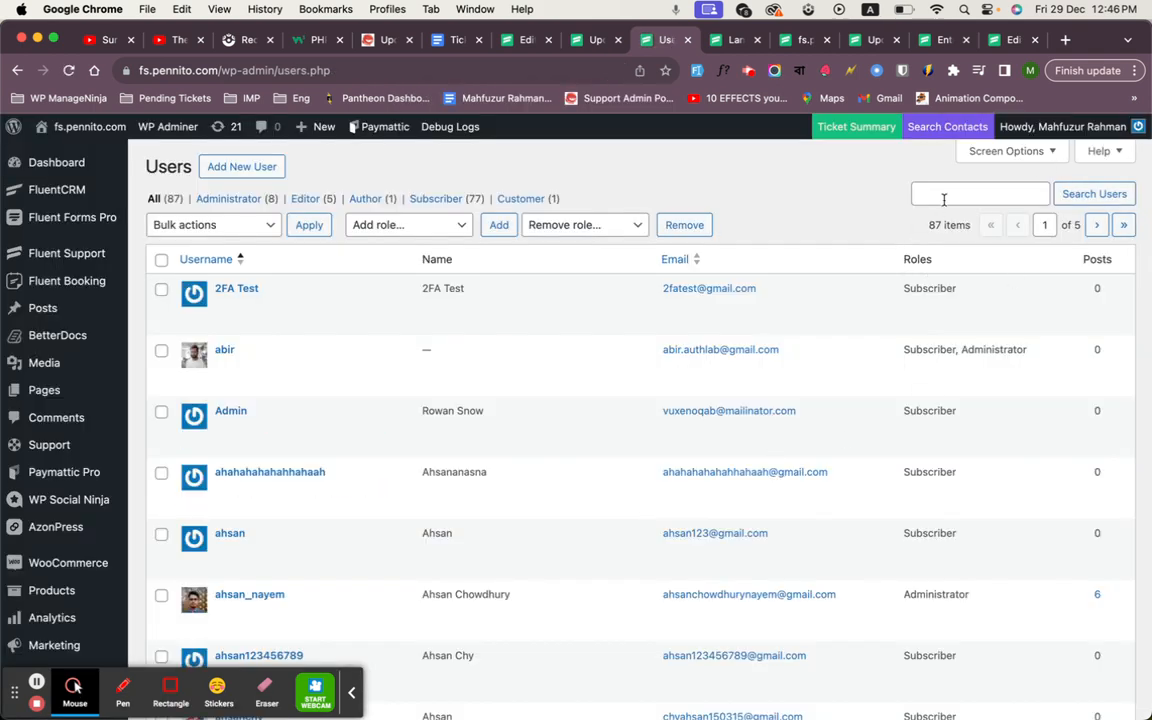
pyautogui.click(943, 199)
pyautogui.press('super+v')
pyautogui.press('Return')
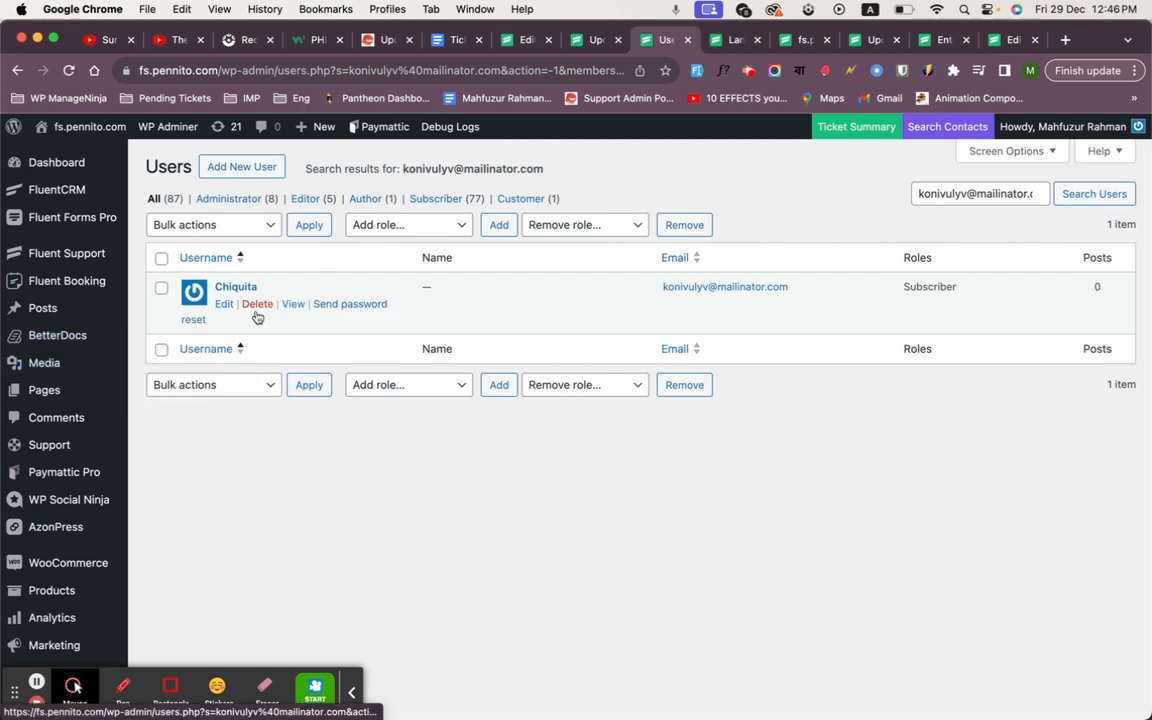
pyautogui.click(224, 304)
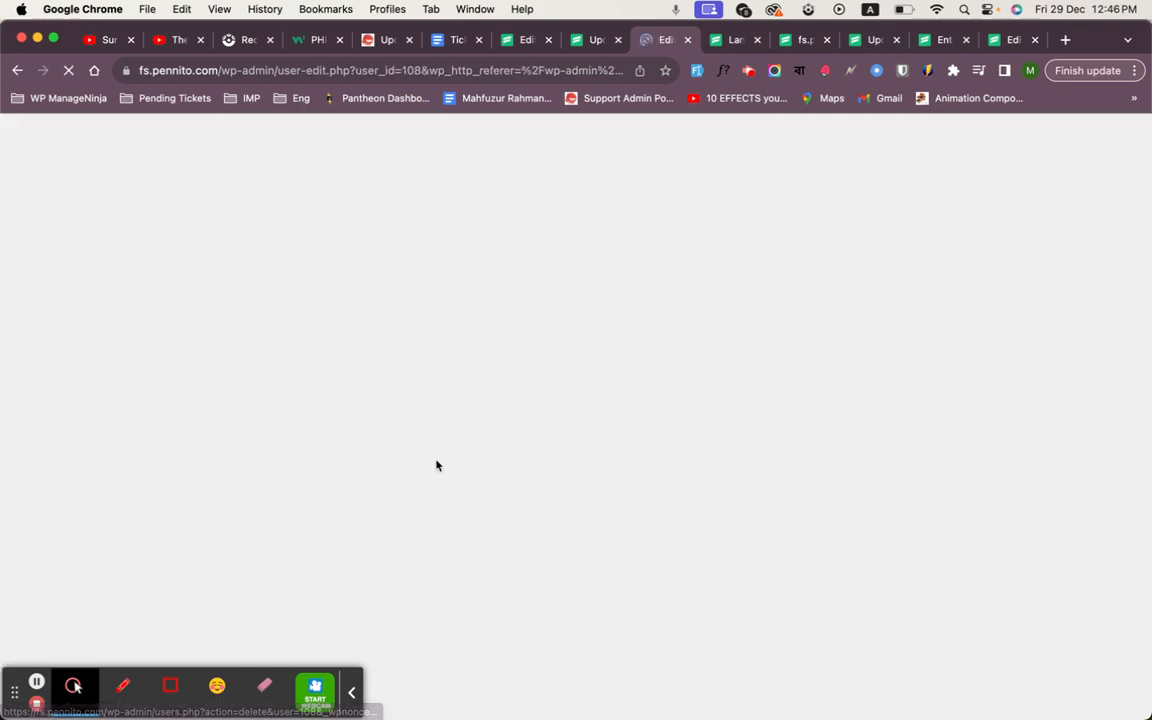
# - Check the Address Line 1 and Address Line 2 values under Adress from ACF in the user's profile
pyautogui.scroll(-10, 436, 465)
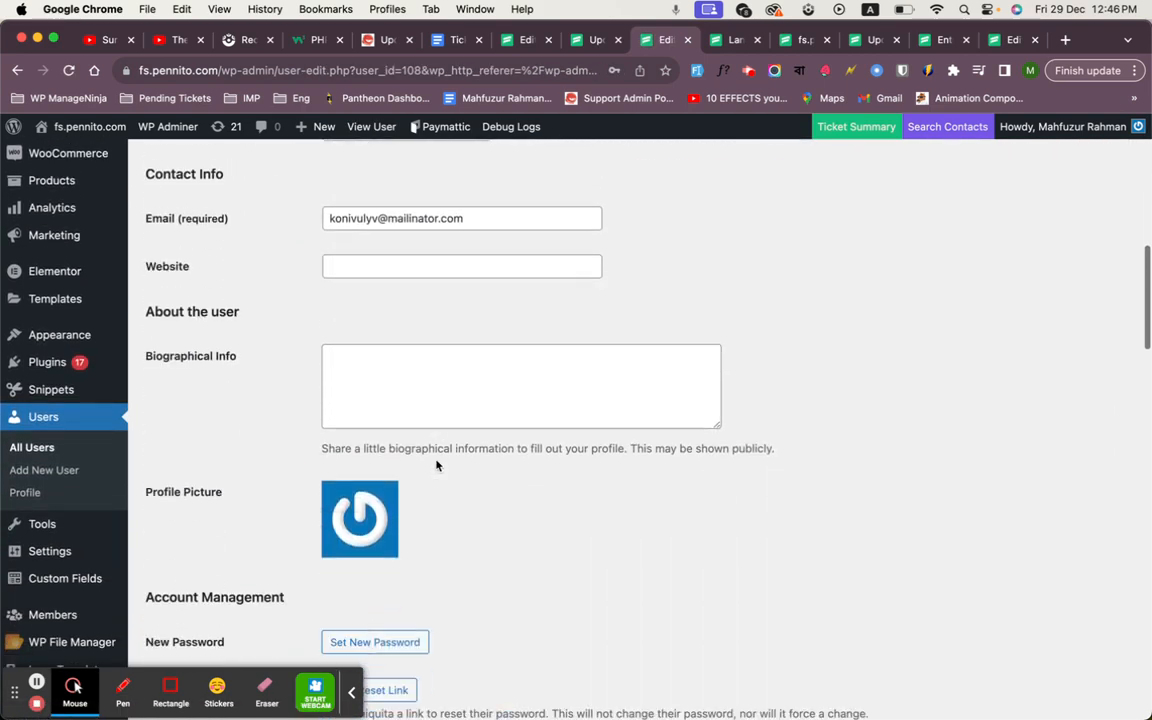
pyautogui.scroll(-5, 436, 465)
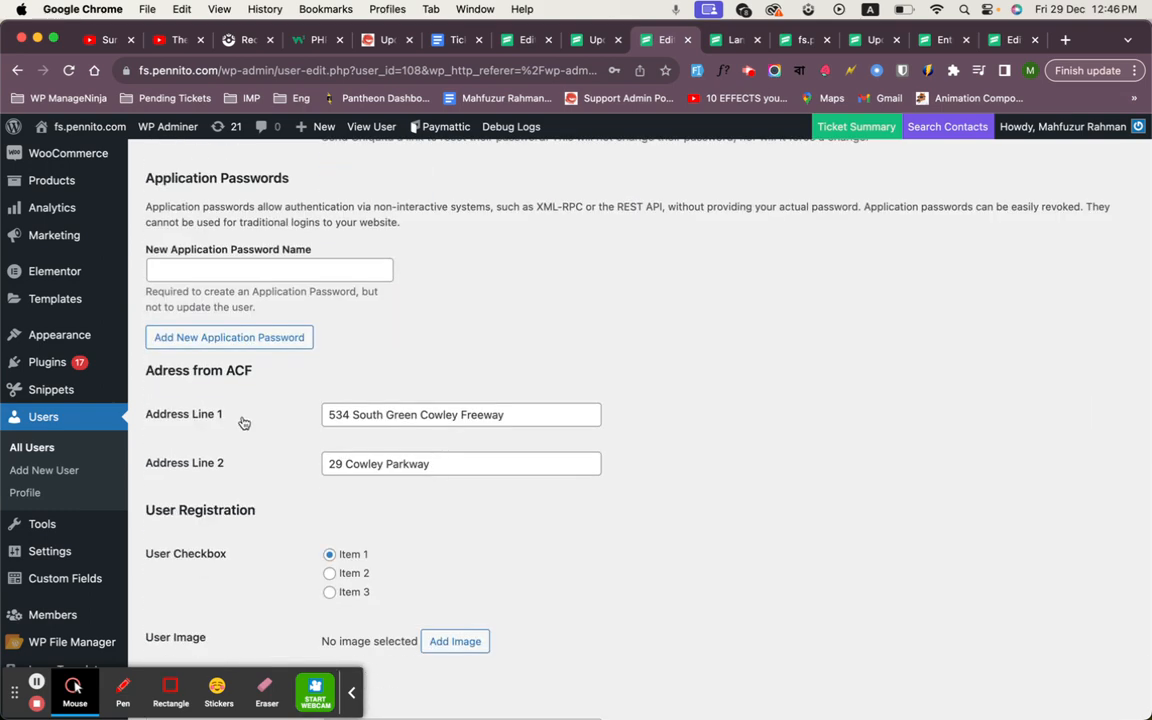
pyautogui.moveTo(148, 370); pyautogui.dragTo(272, 372)
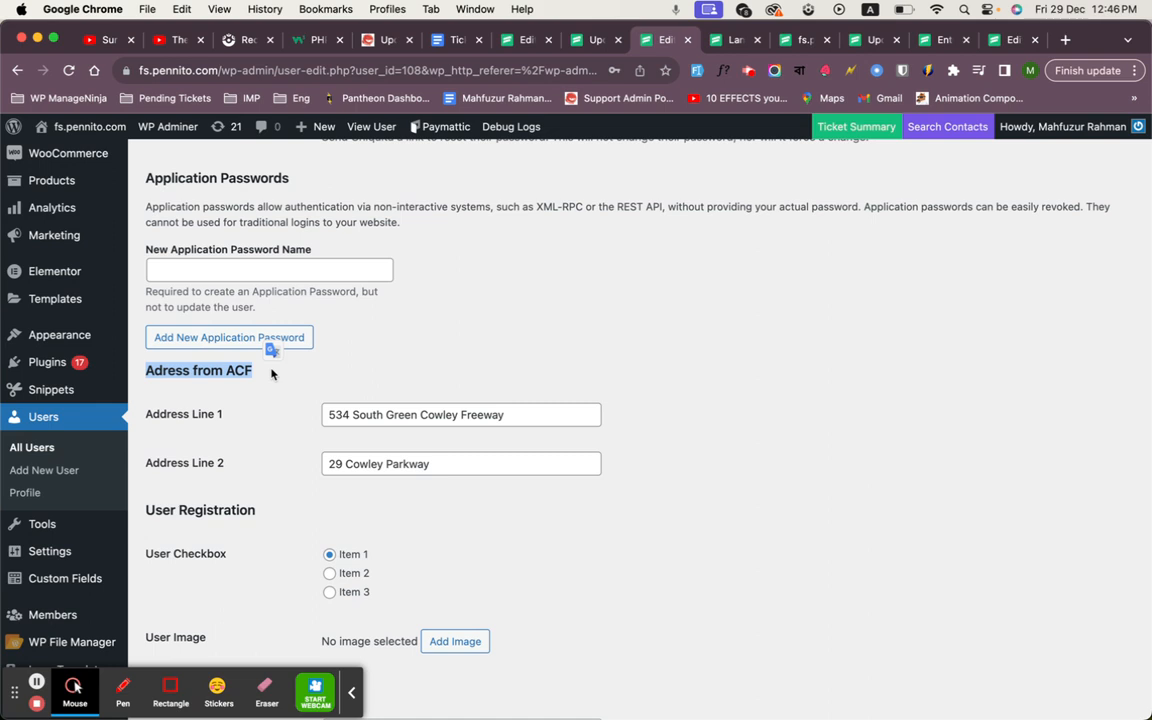
pyautogui.scroll(-1, 271, 373)
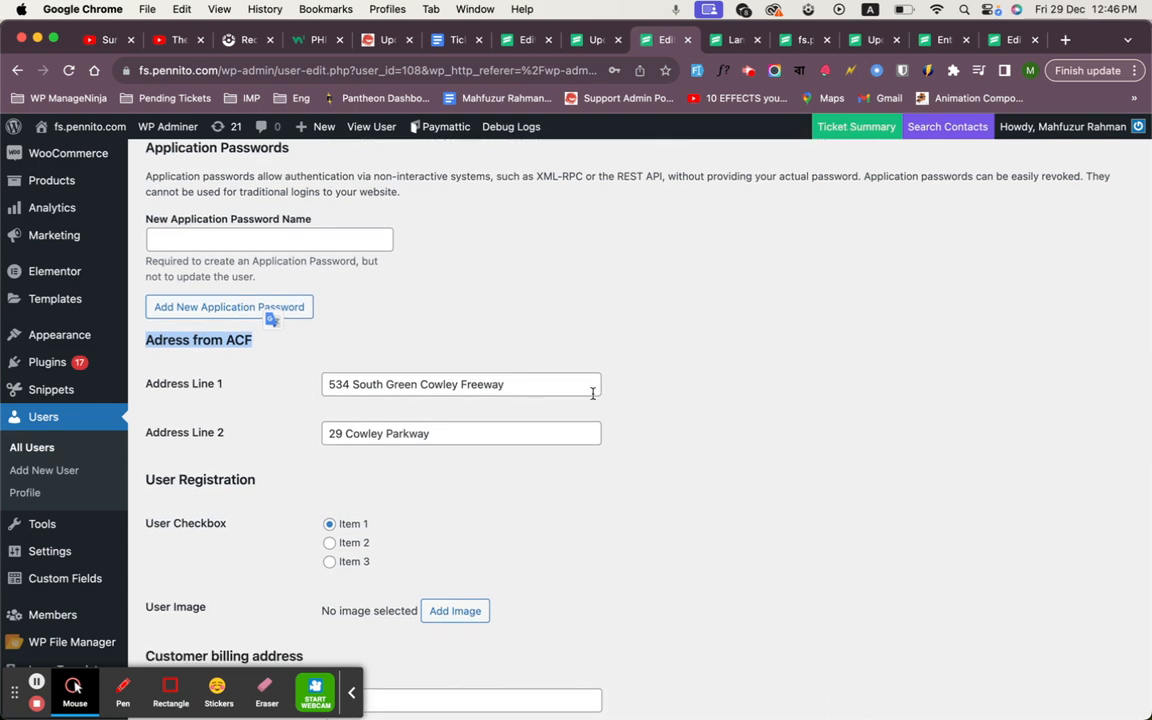
pyautogui.click(537, 383)
pyautogui.moveTo(537, 383); pyautogui.dragTo(249, 378)
pyautogui.moveTo(465, 432); pyautogui.dragTo(304, 436)
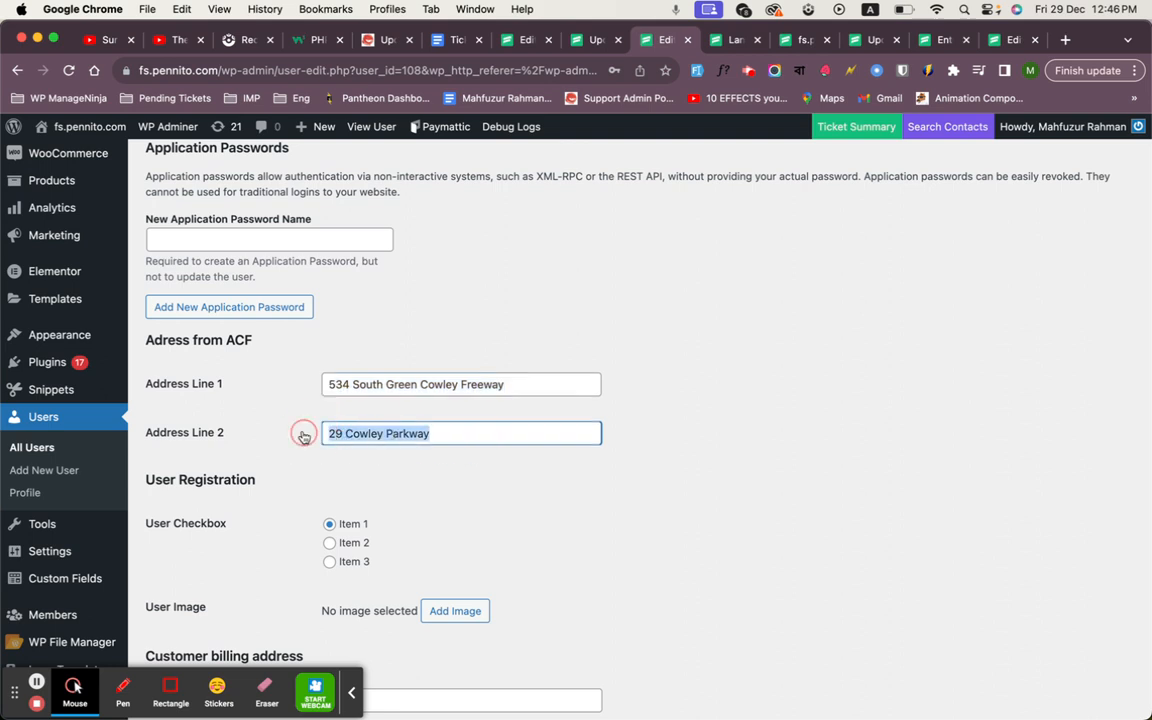